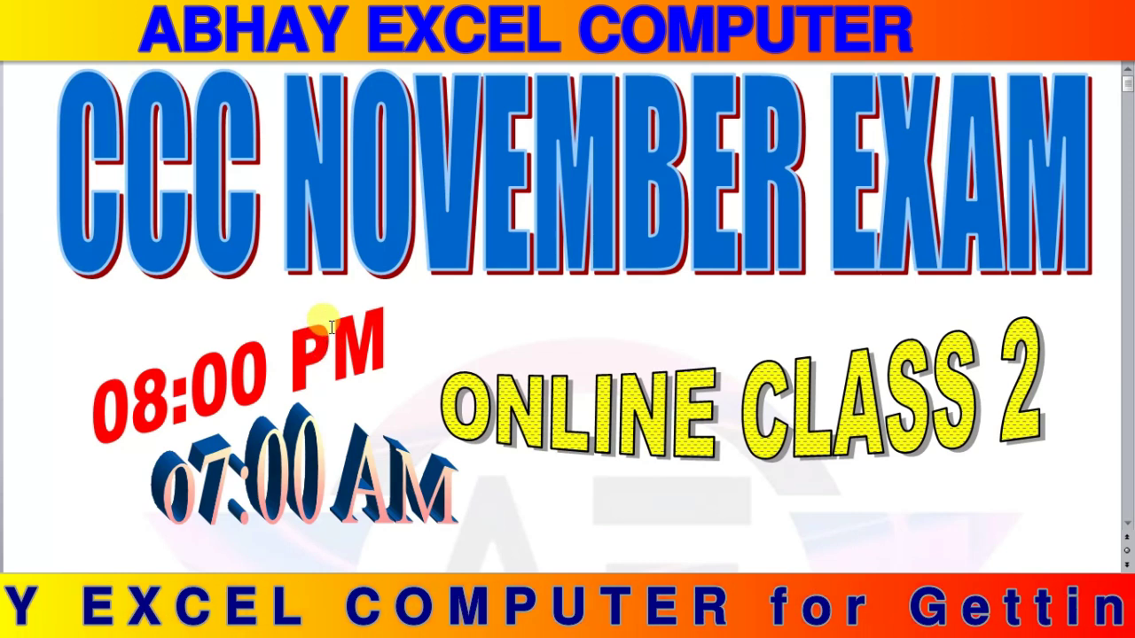
Scroll past the banner, Follow Me and Mail Us sections to question I about TCP/IP.
scroll(330, 326, down, 5)
scroll(330, 327, down, 3)
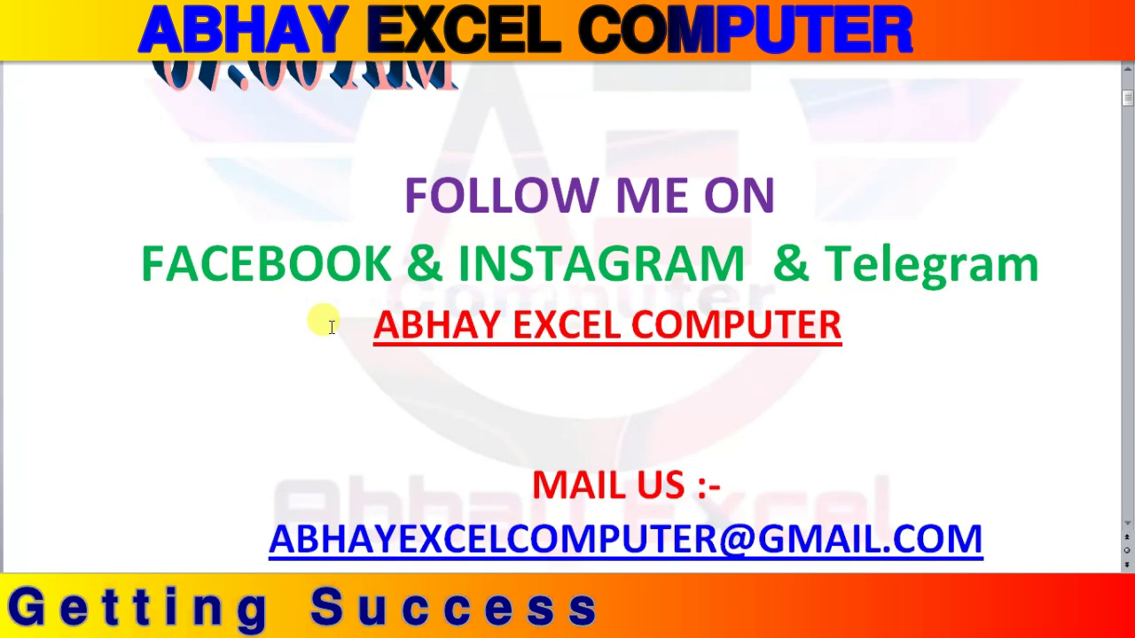
scroll(330, 329, down, 1)
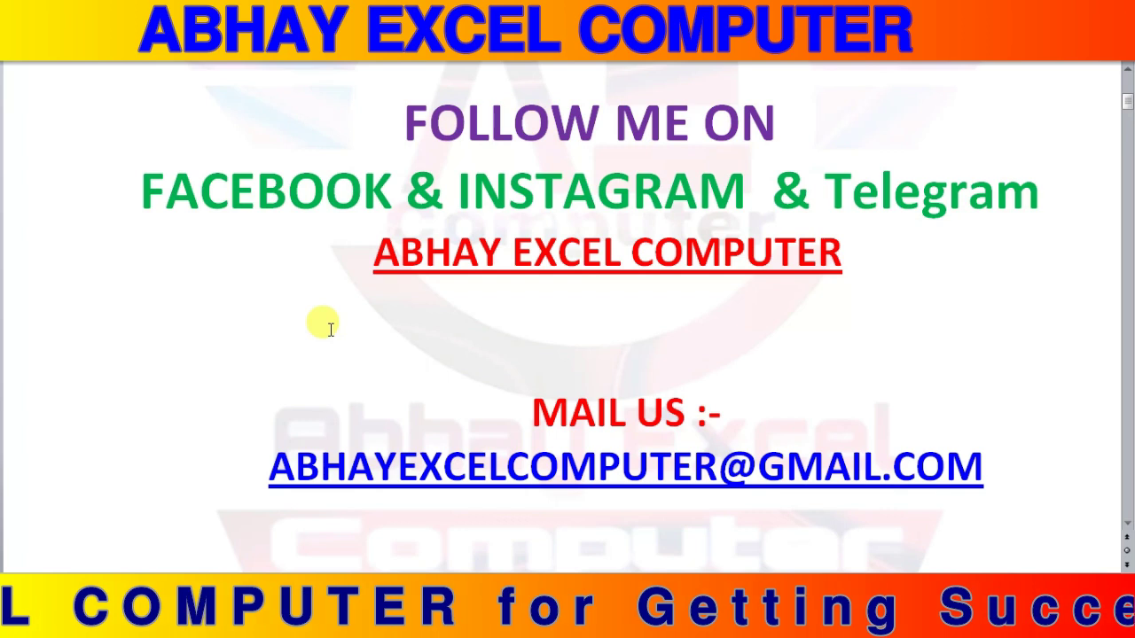
scroll(325, 325, down, 3)
scroll(337, 319, down, 3)
Move down to the end of the TCP/IP answer under question I.
scroll(349, 315, down, 2)
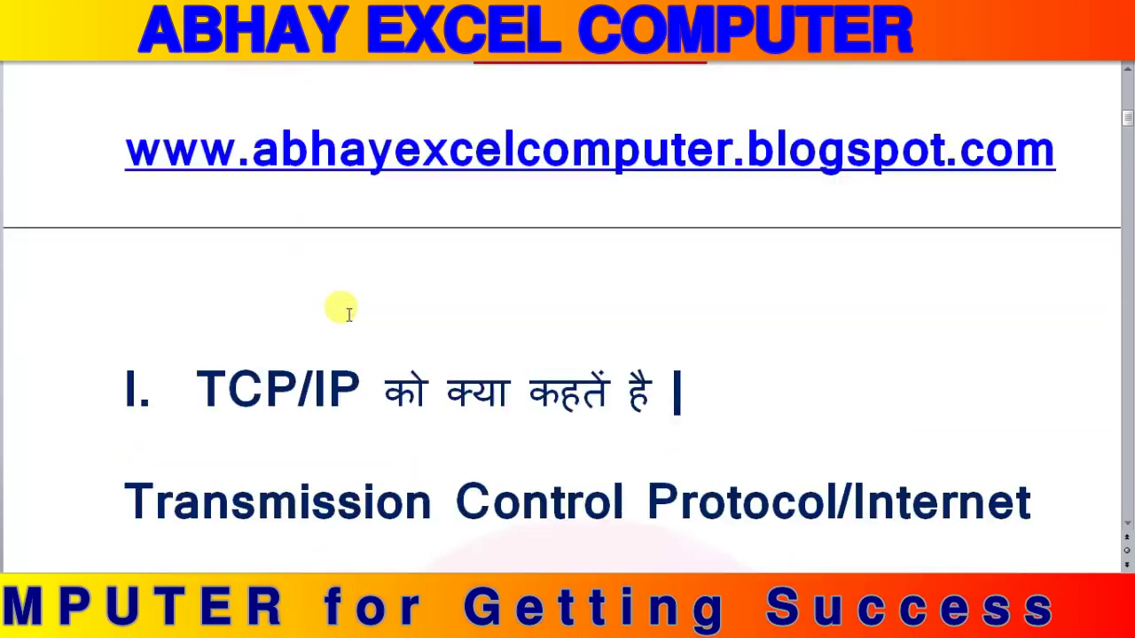
scroll(349, 315, down, 2)
scroll(348, 315, down, 1)
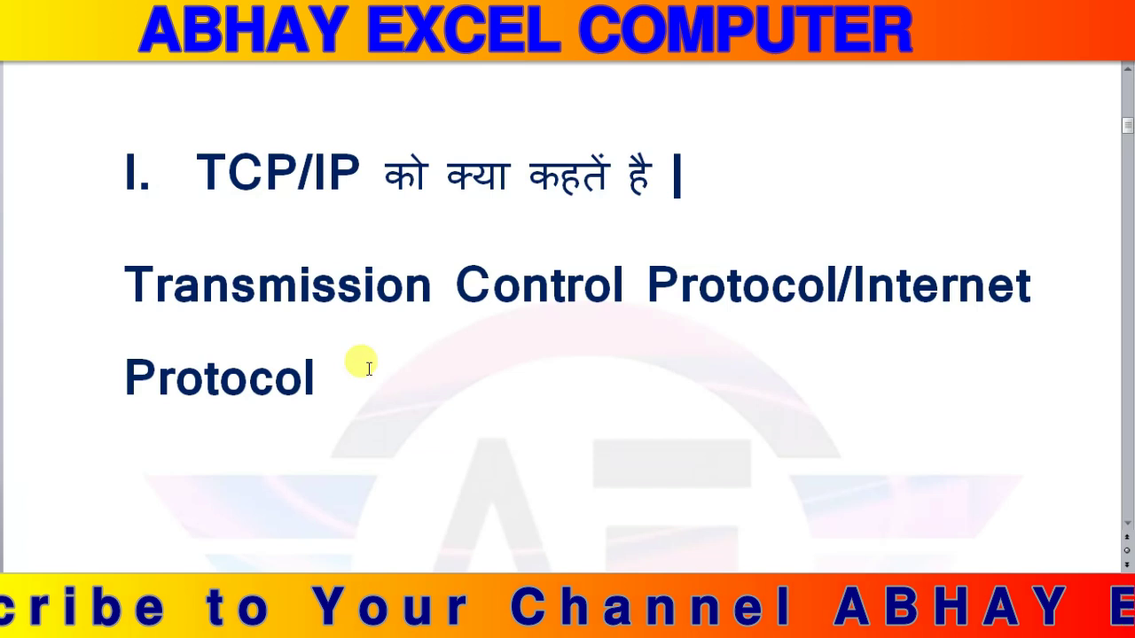
click(328, 372)
Colour option (c) 'a और b दोनों' yellow as the 3d question's answer.
scroll(330, 370, down, 3)
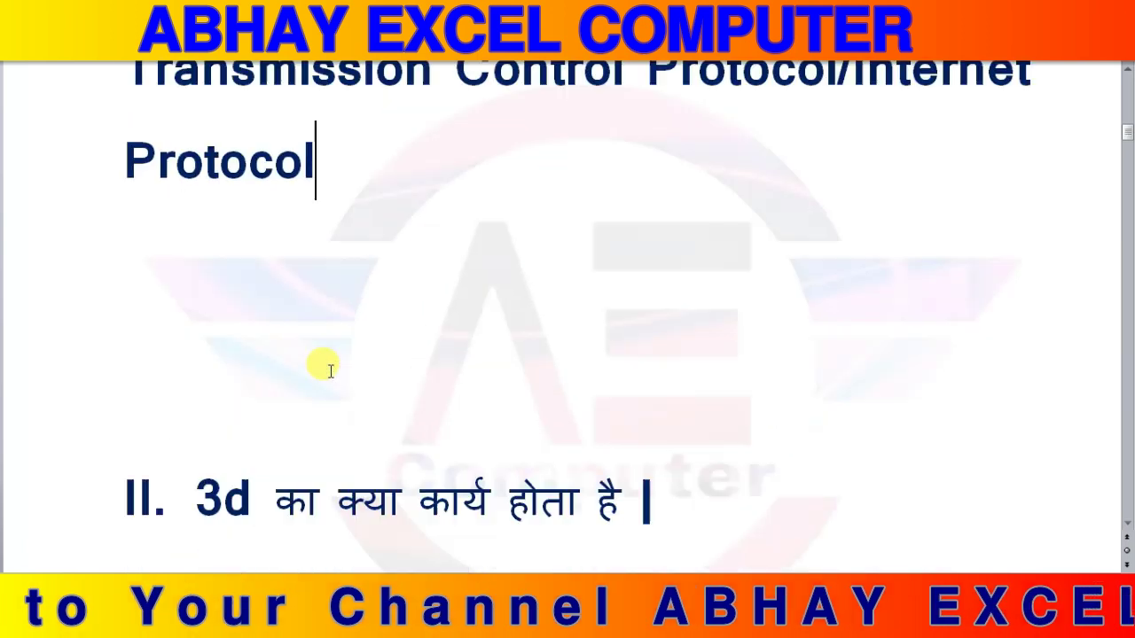
scroll(329, 371, down, 3)
scroll(330, 371, down, 1)
scroll(330, 371, down, 1)
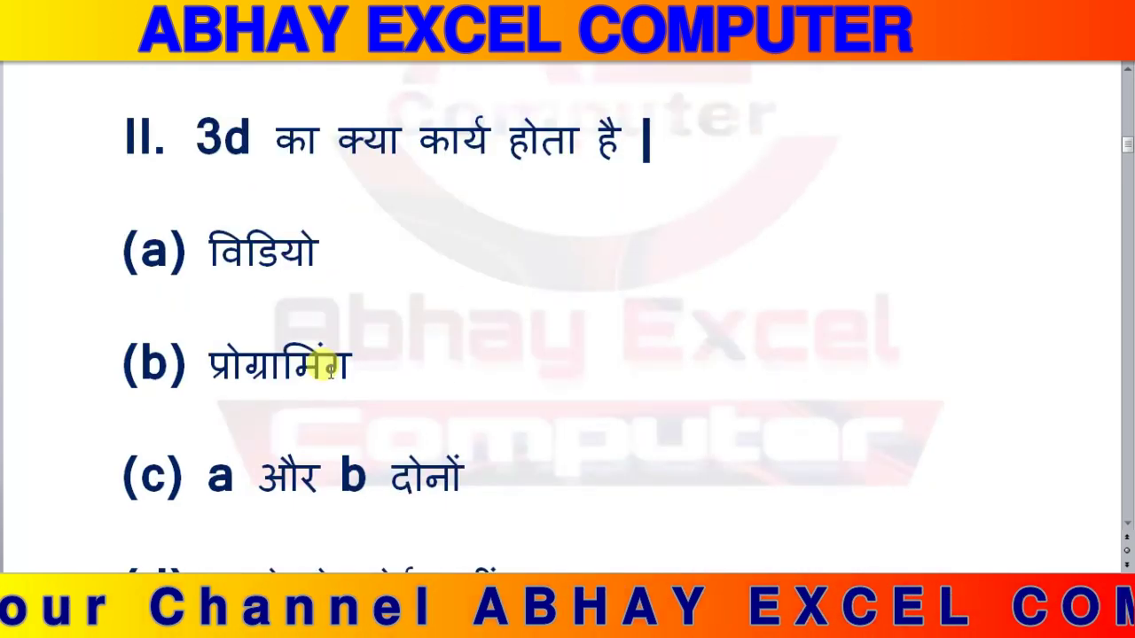
scroll(330, 371, down, 1)
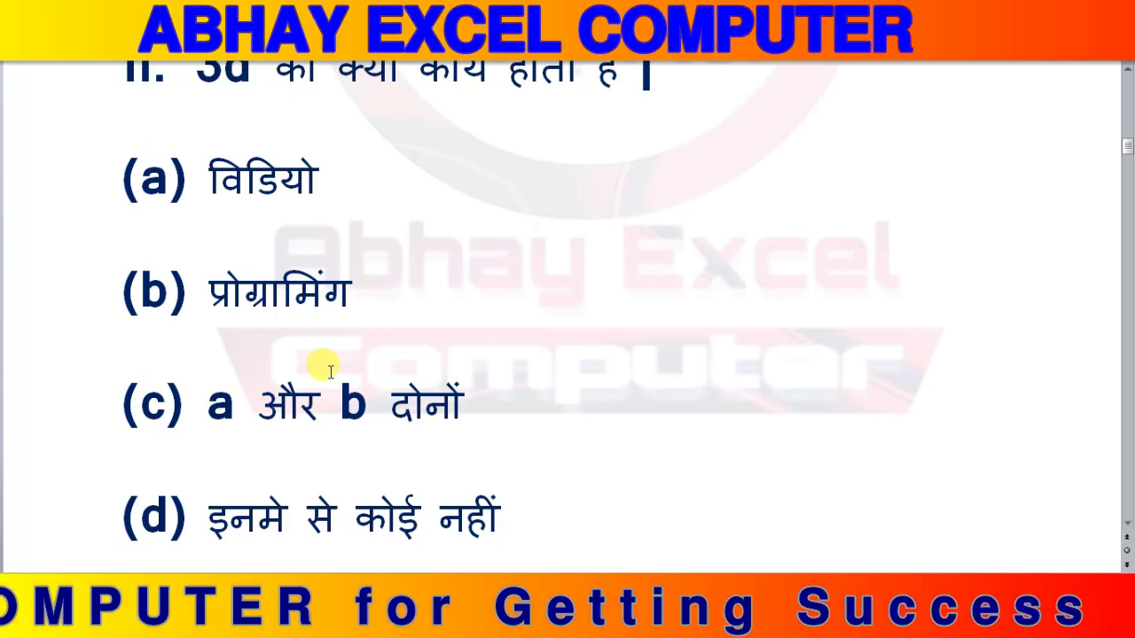
click(70, 405)
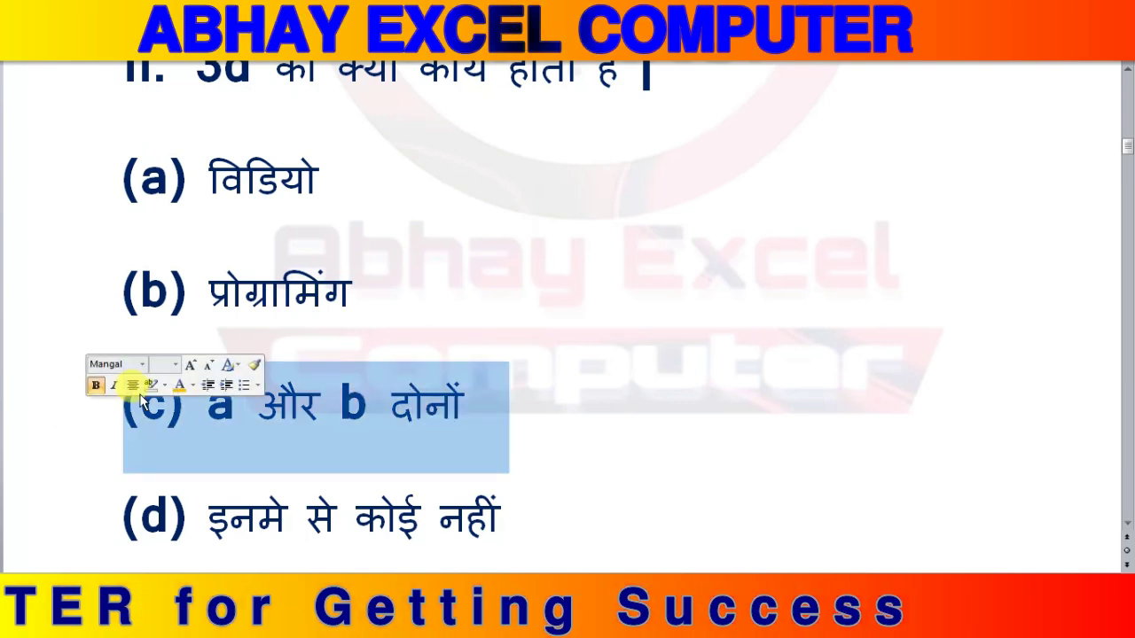
click(182, 385)
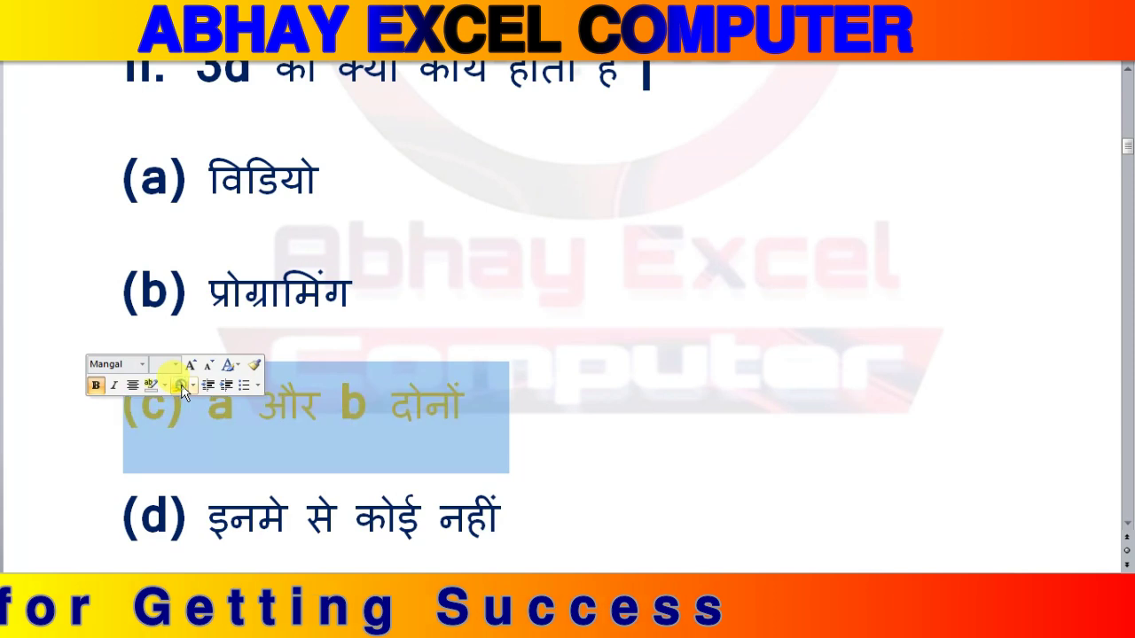
click(597, 421)
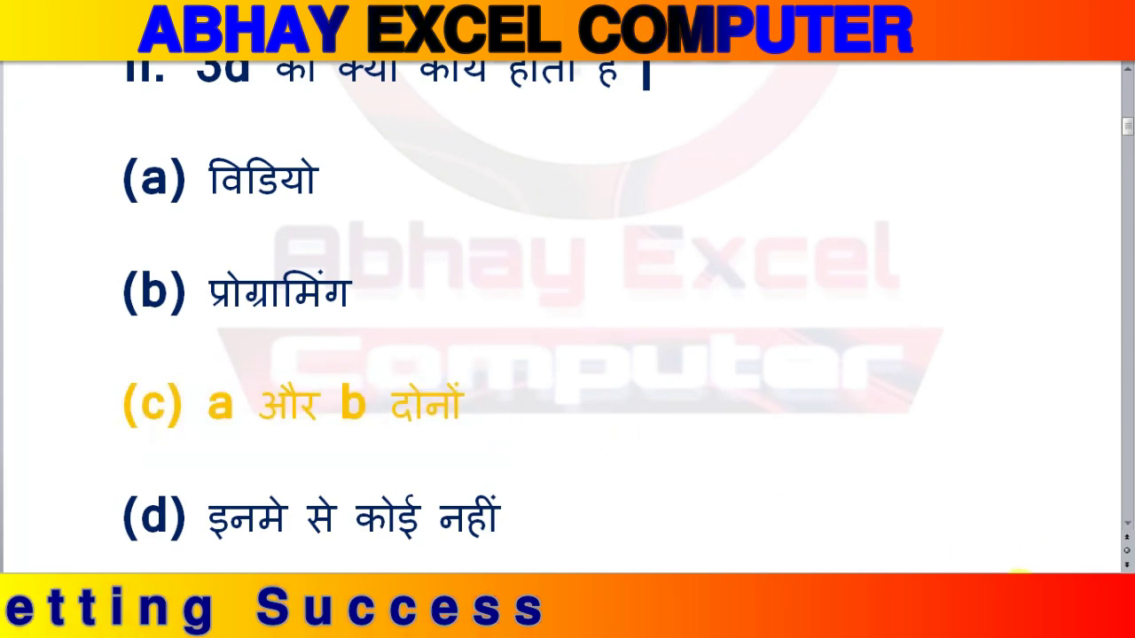
scroll(892, 559, down, 3)
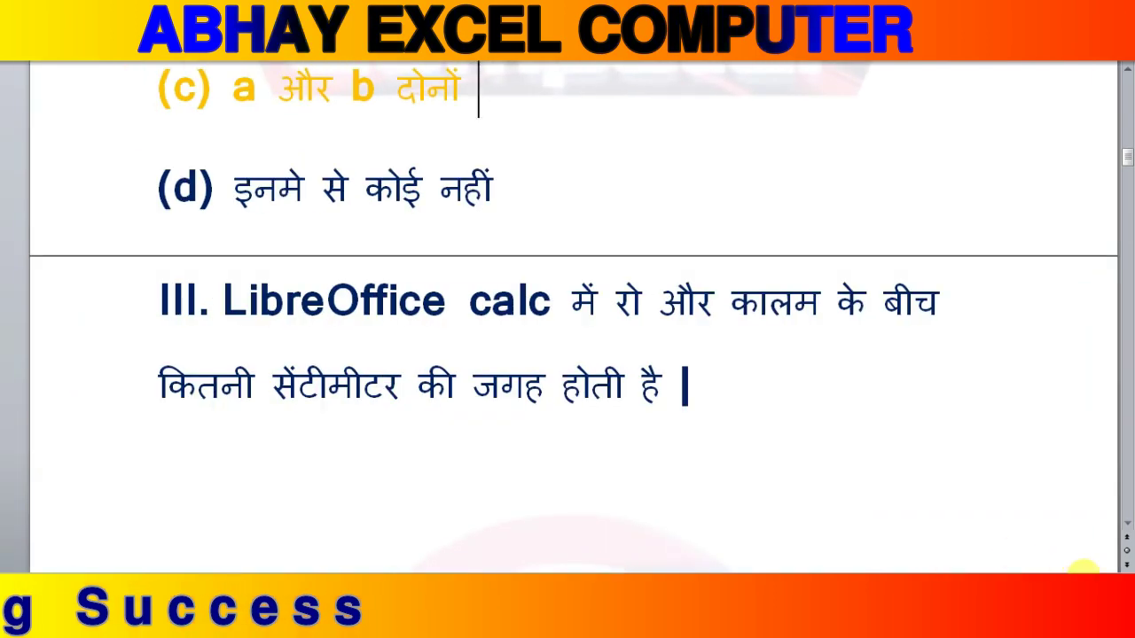
scroll(611, 552, up, 1)
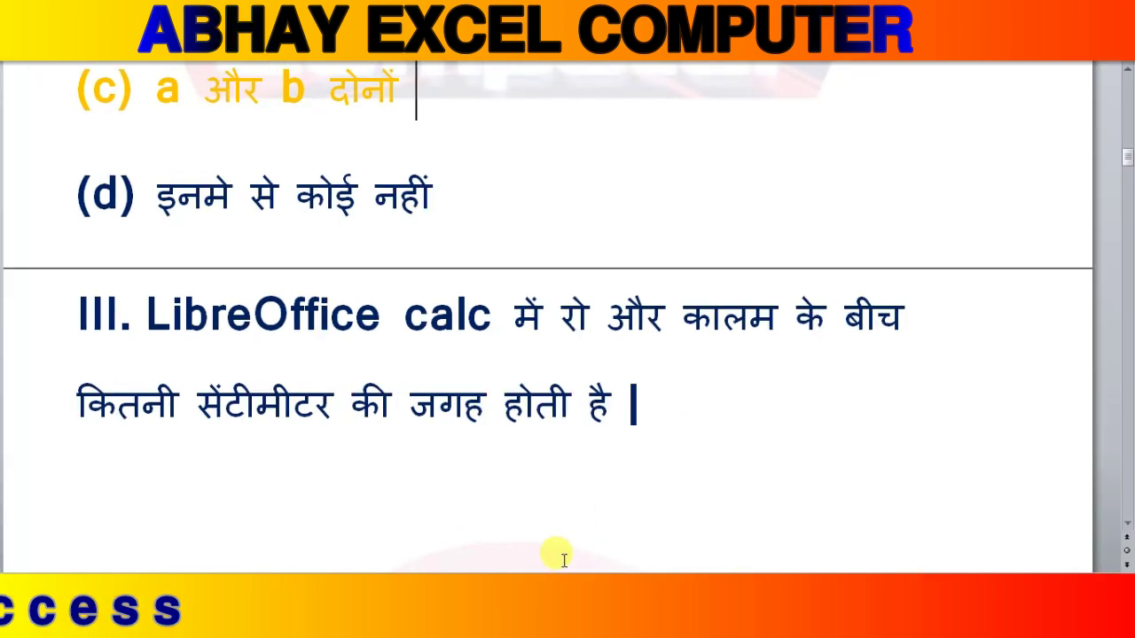
scroll(529, 401, down, 3)
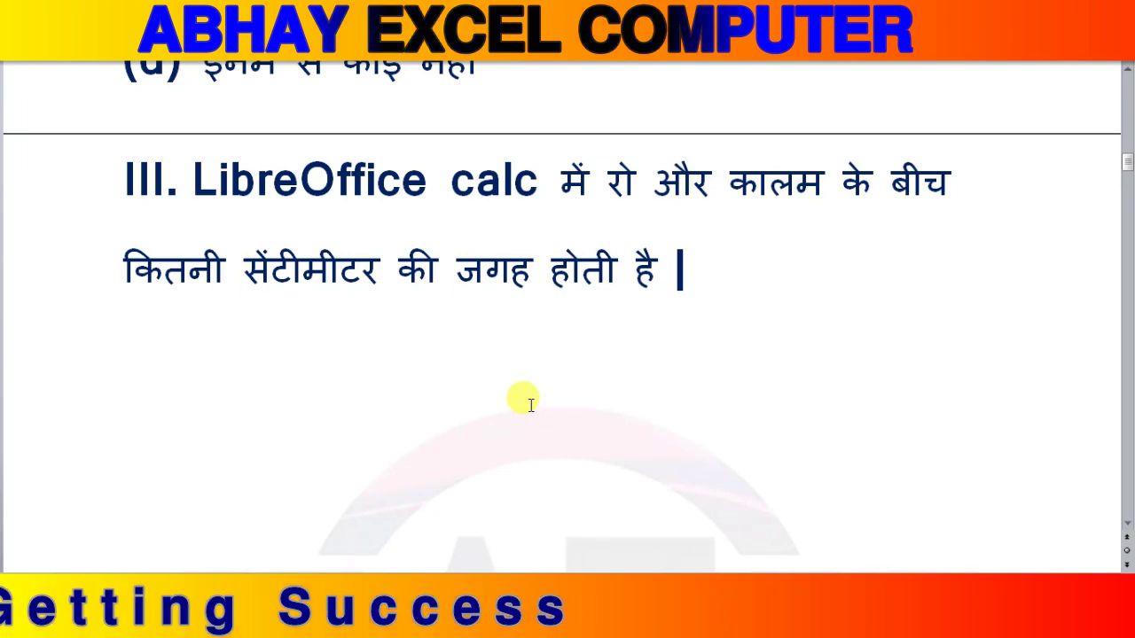
Start LibreOffice Calc, dismiss Tip of the day and select cell B1.
click(20, 620)
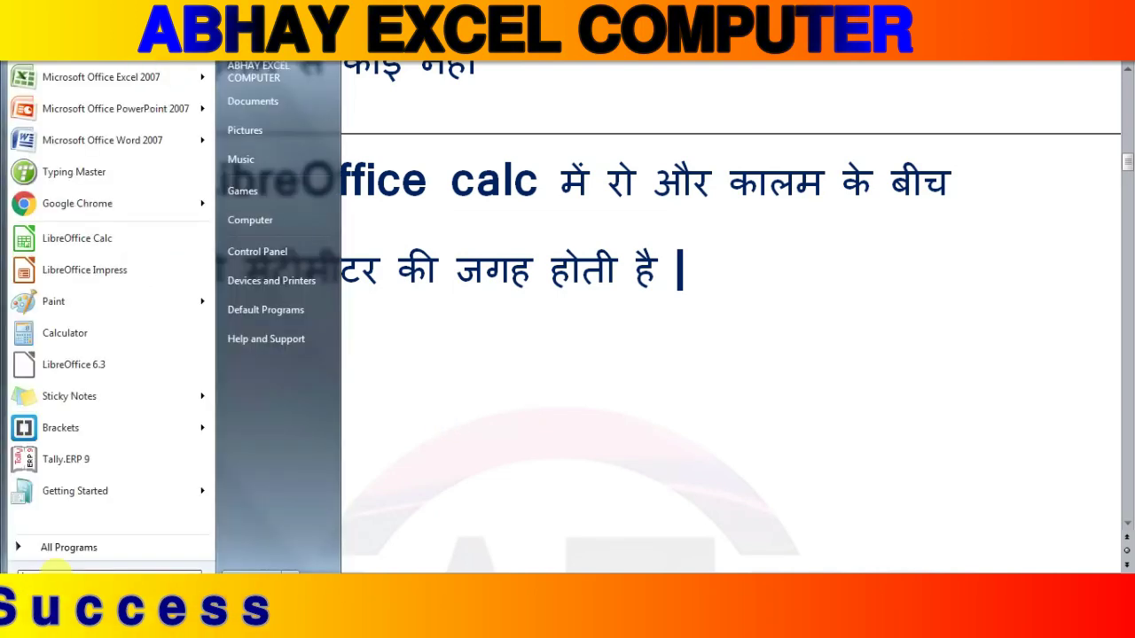
click(107, 237)
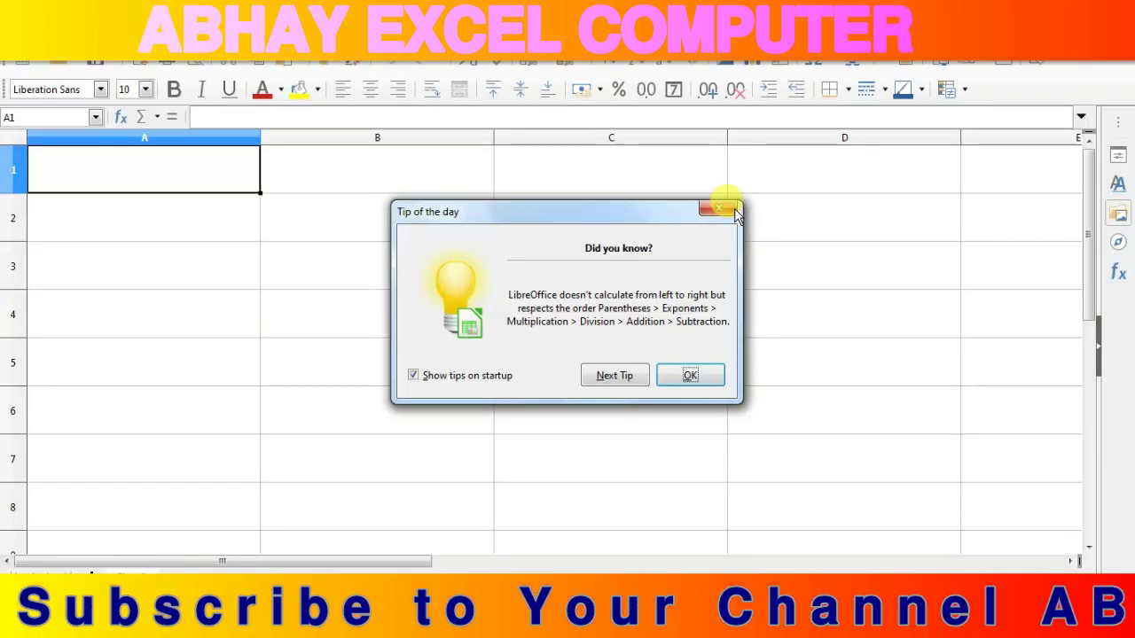
click(720, 208)
click(406, 173)
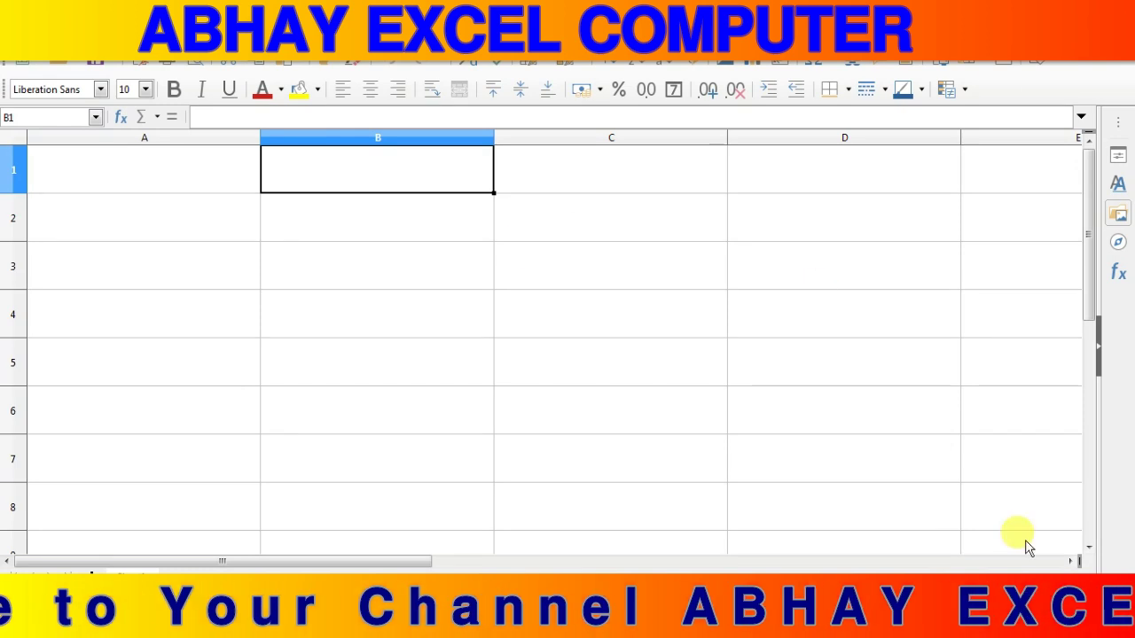
Check the default column width of 0.89" and close the dialog unchanged.
click(146, 48)
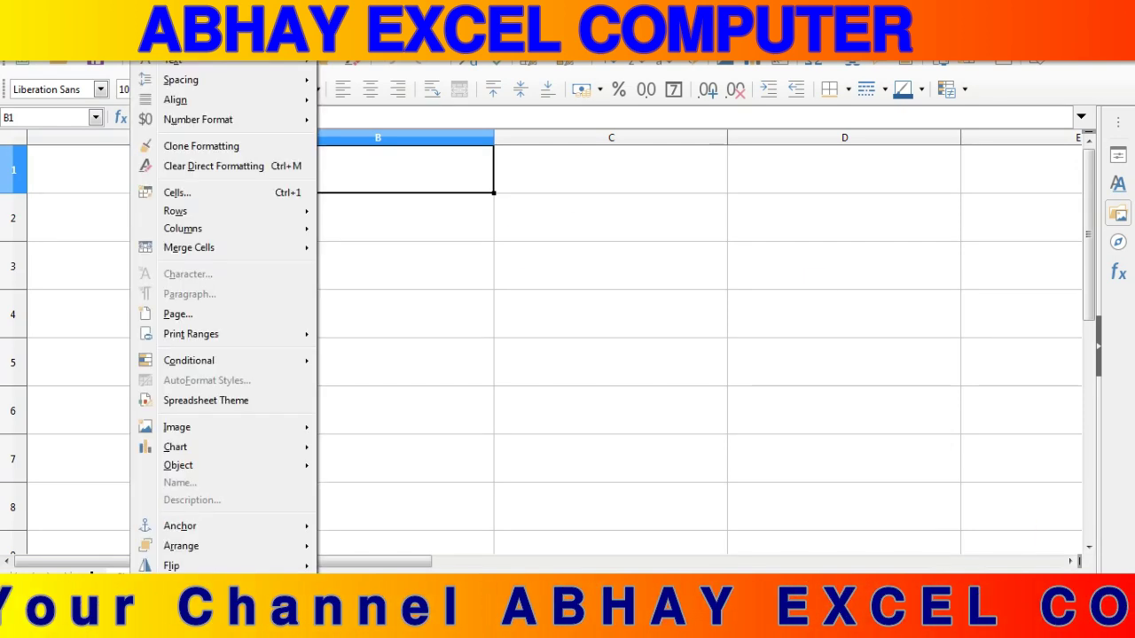
mouse_move(197, 213)
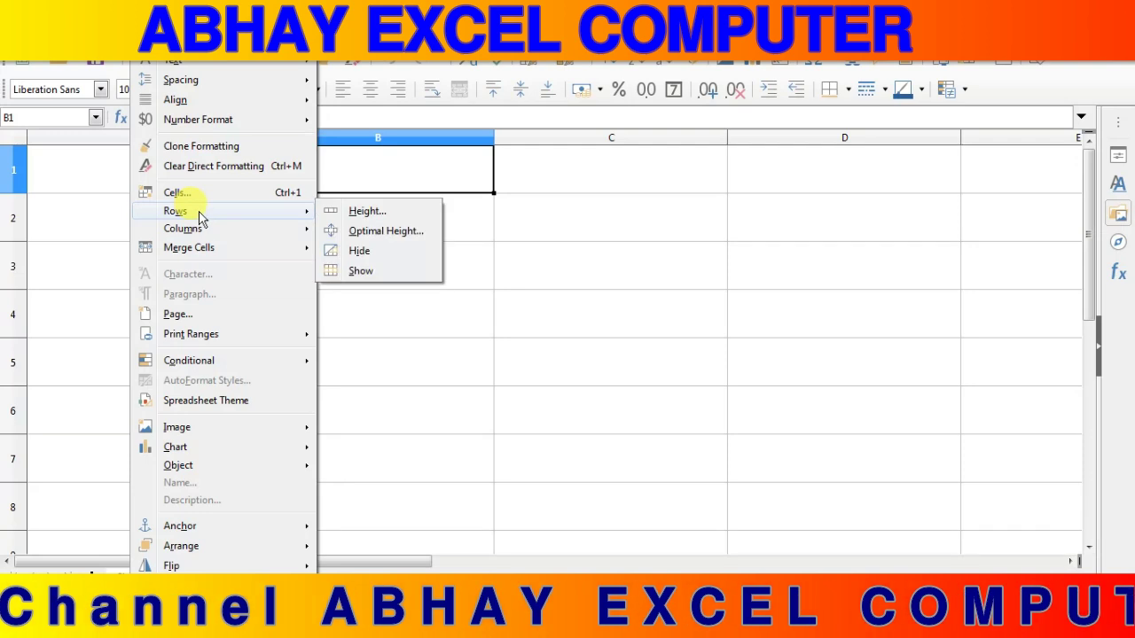
mouse_move(205, 234)
click(373, 228)
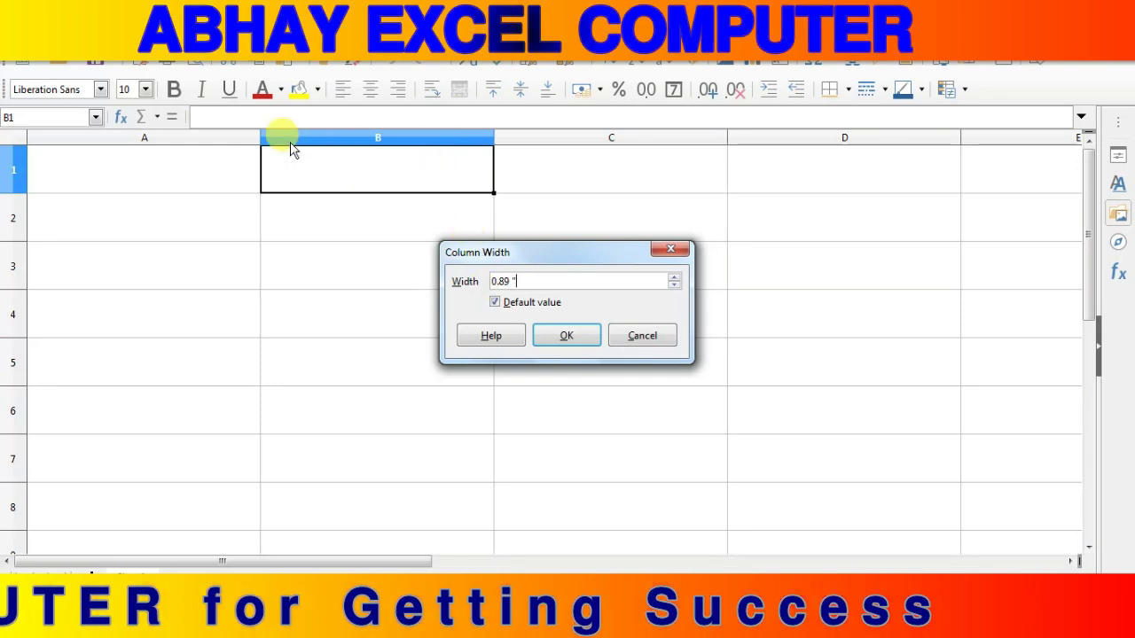
click(679, 254)
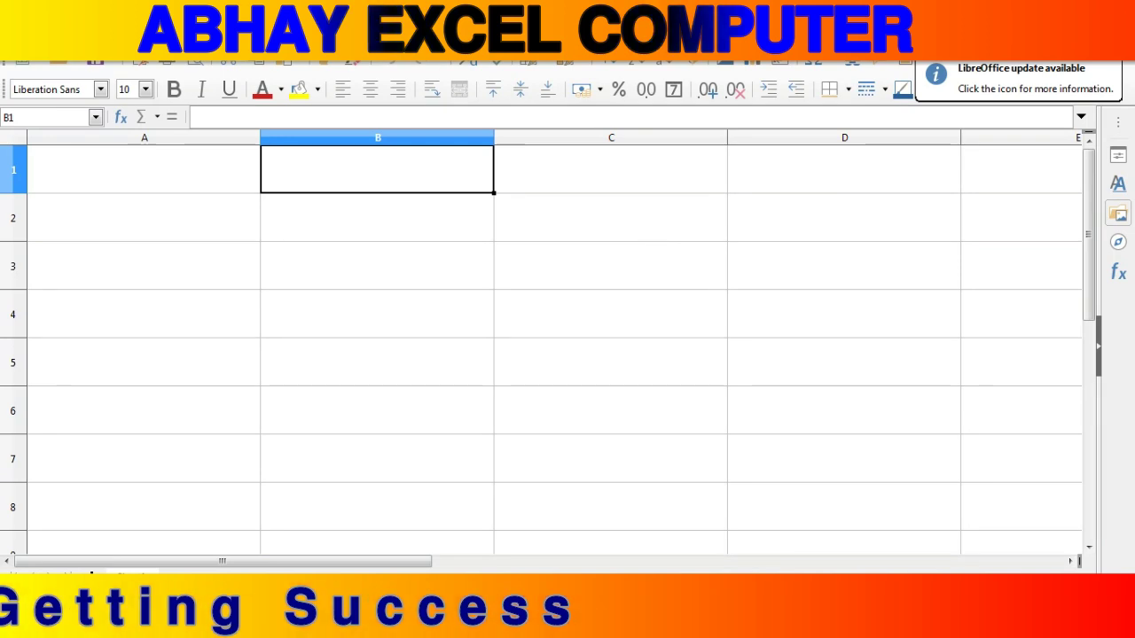
Check the default row height of 0.18" and close the dialog unchanged.
click(146, 51)
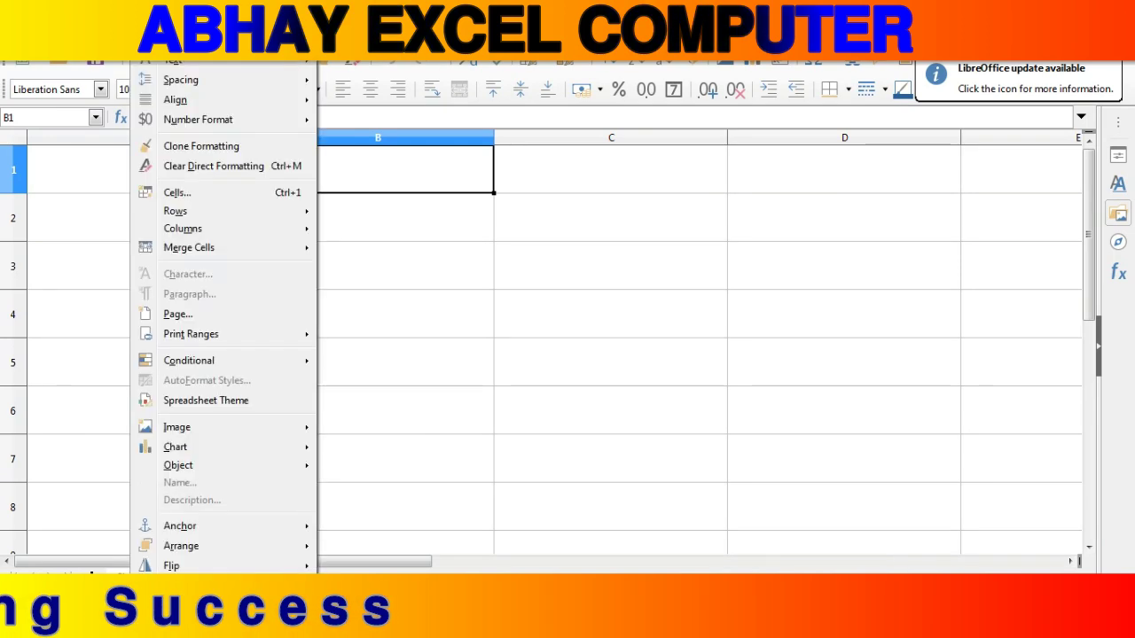
mouse_move(200, 210)
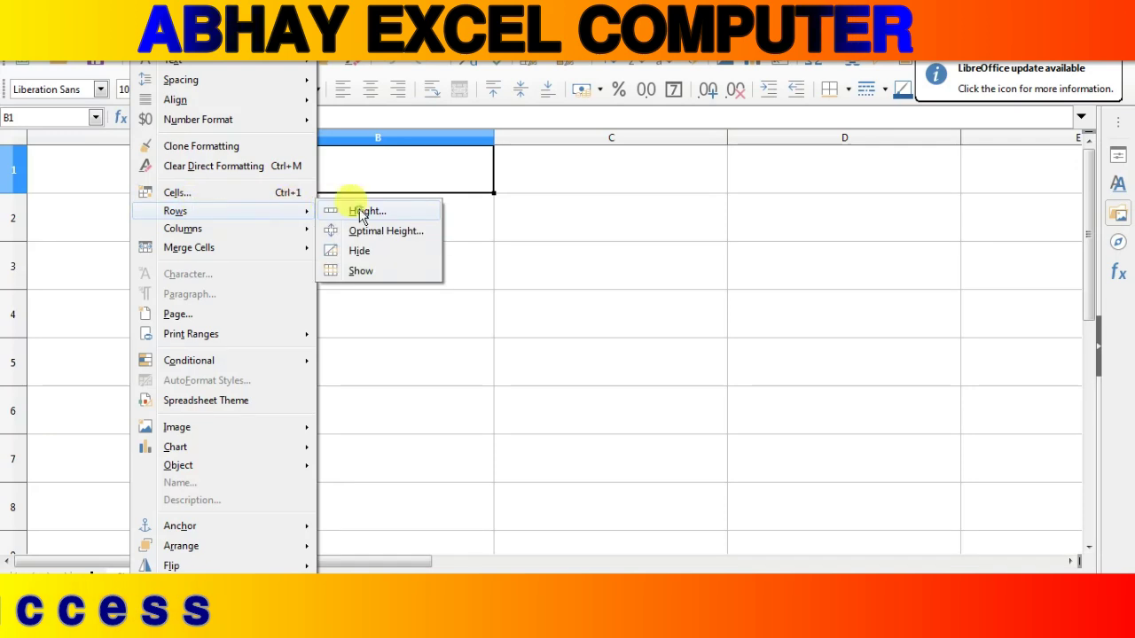
click(362, 213)
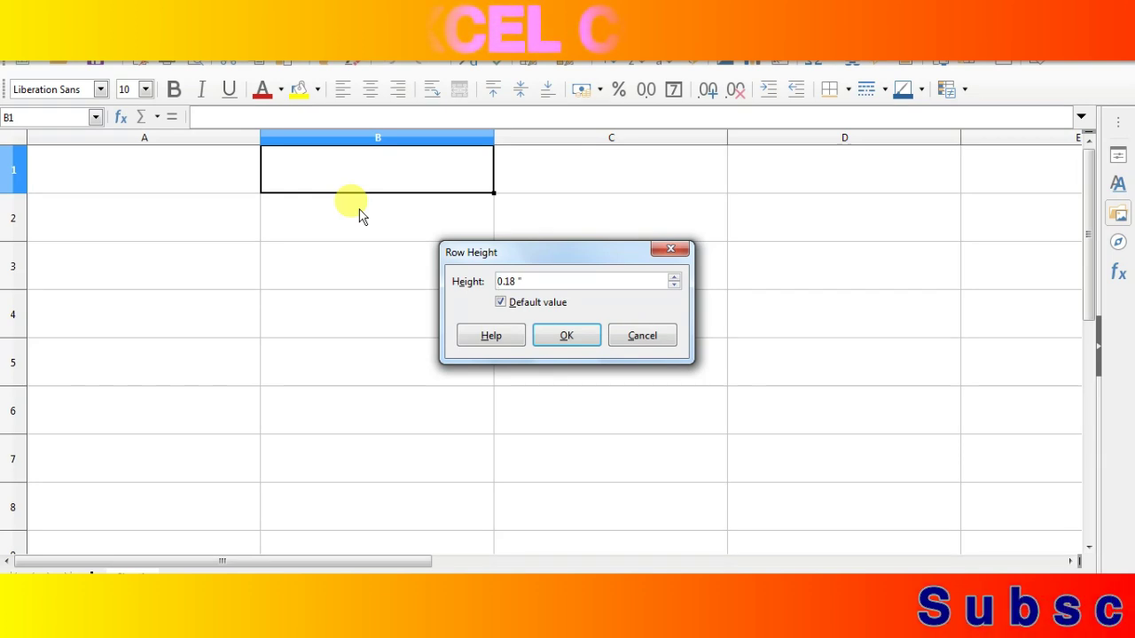
click(687, 249)
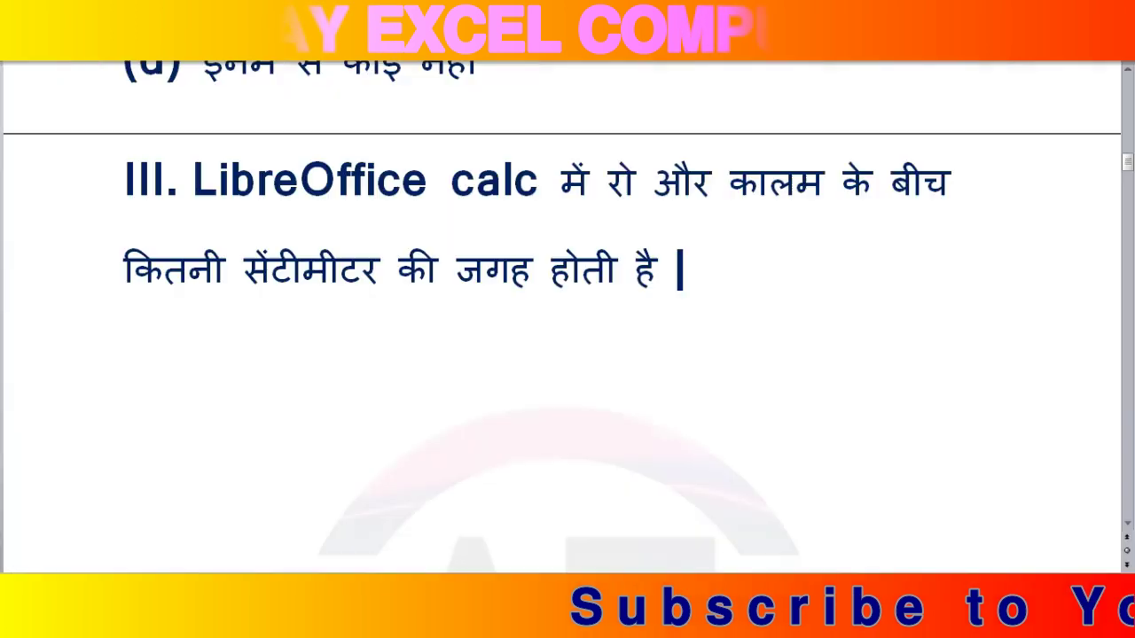
Answer question III by typing '0.89 width 0.18 h' on the line below it.
click(156, 332)
text(0)
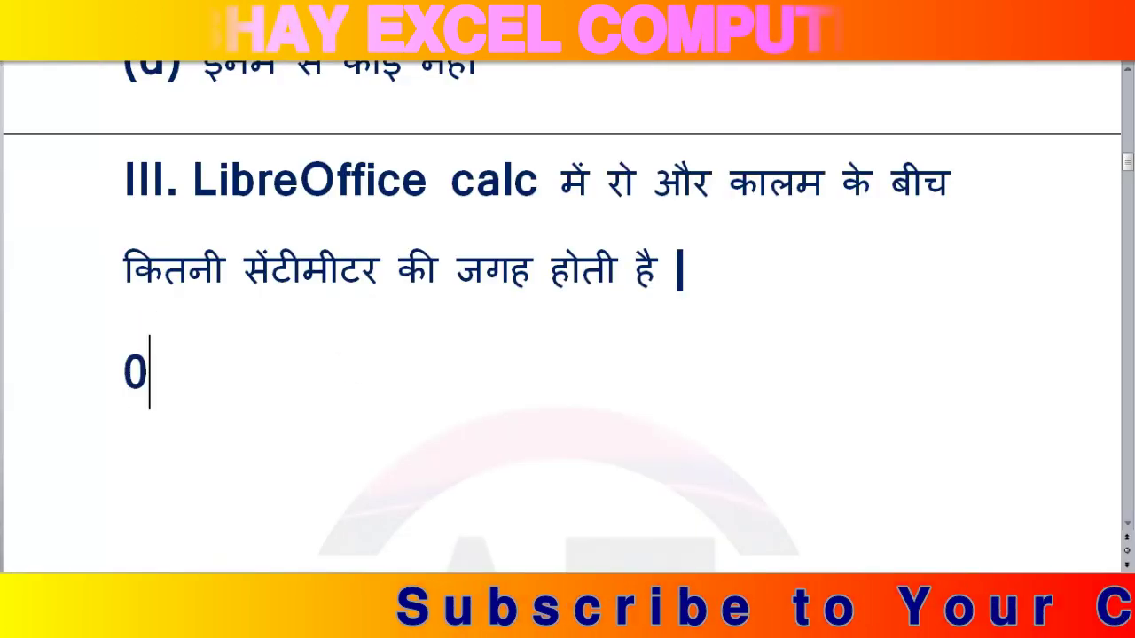
text(.89 )
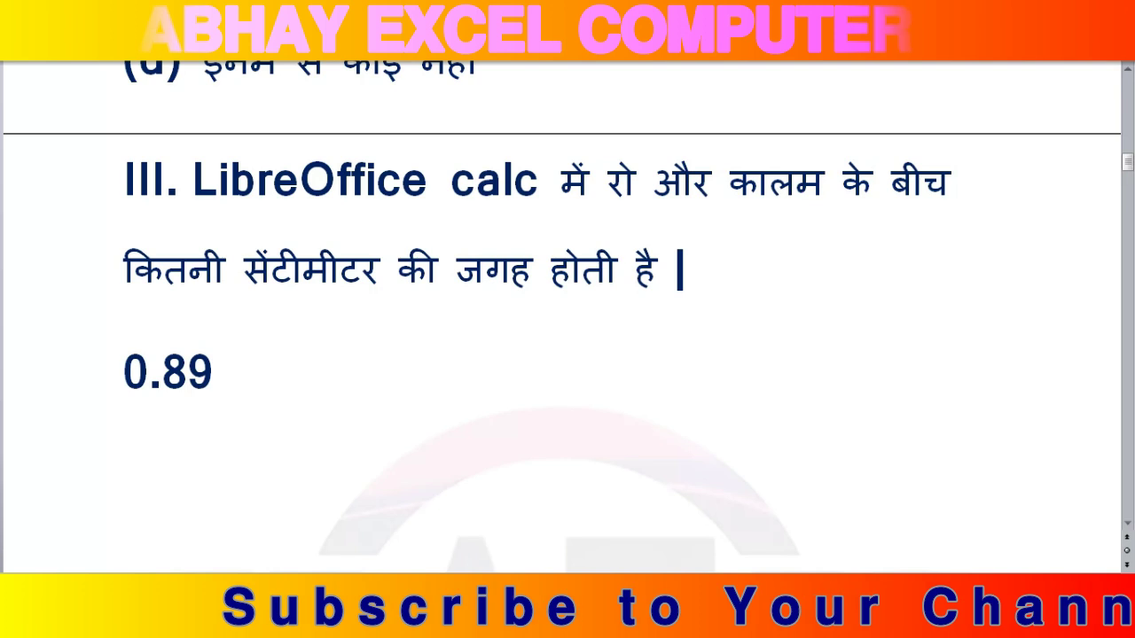
text(wid)
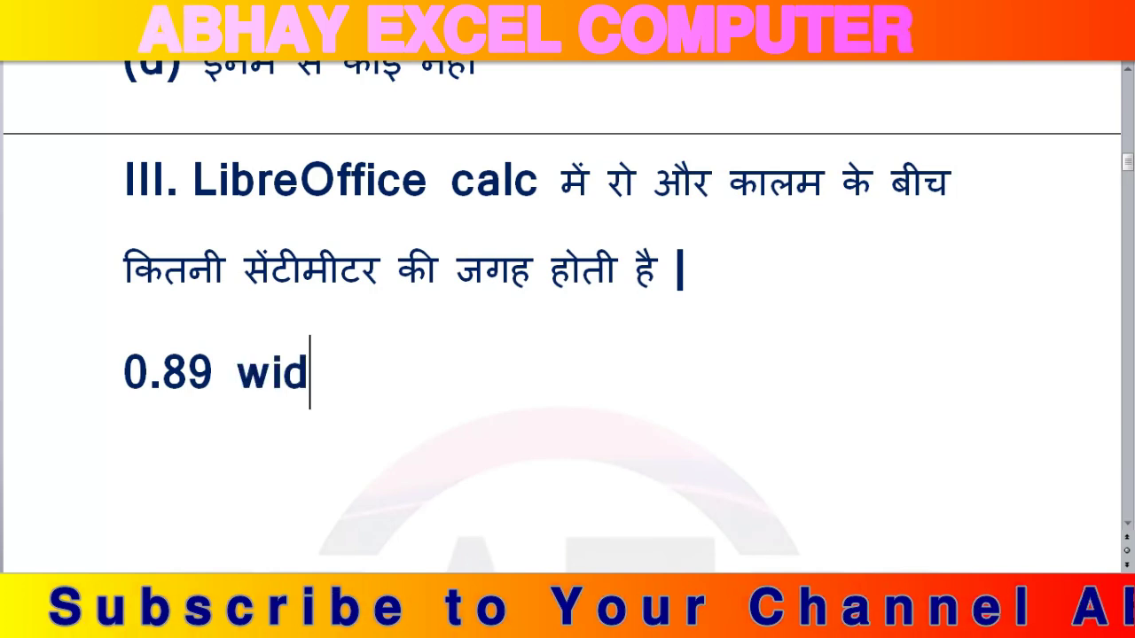
text(th )
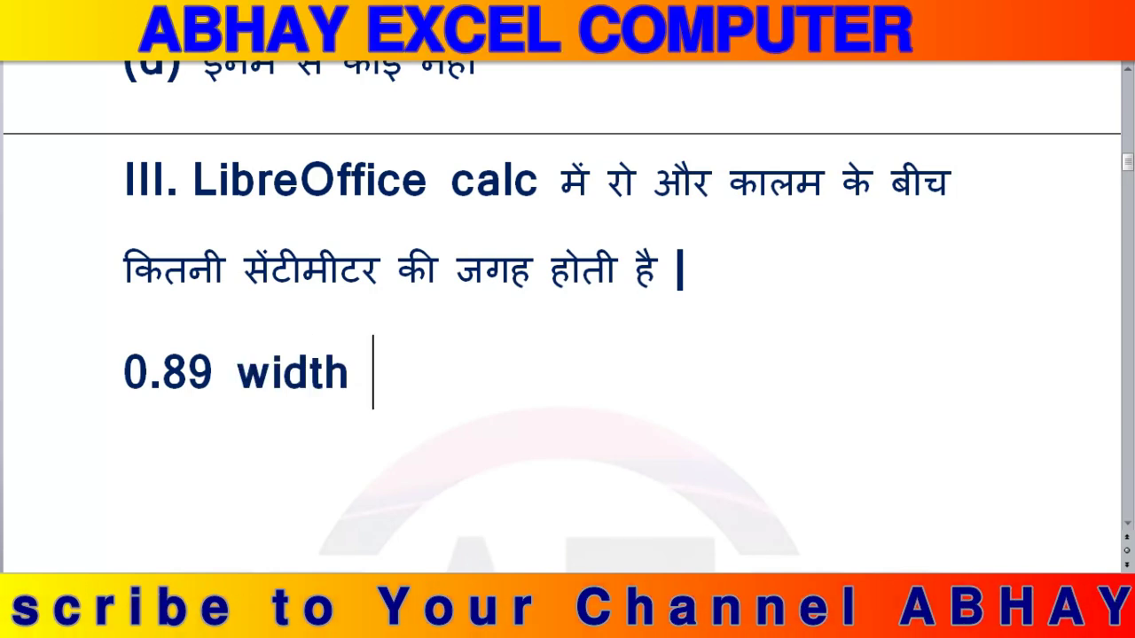
text(0.18 )
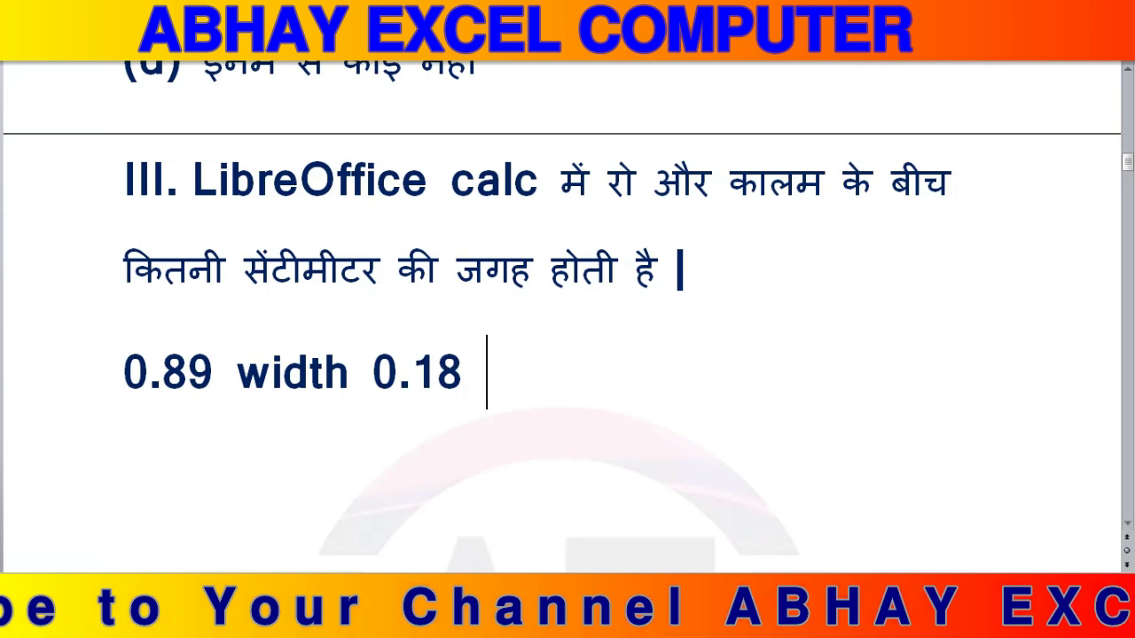
text(h)
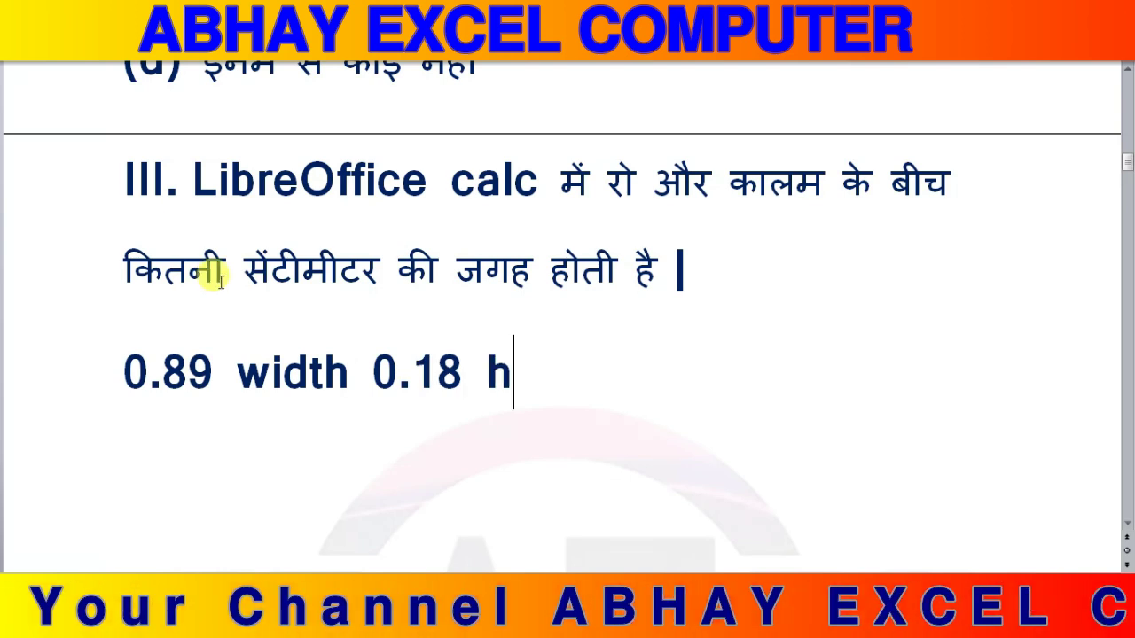
scroll(240, 252, down, 5)
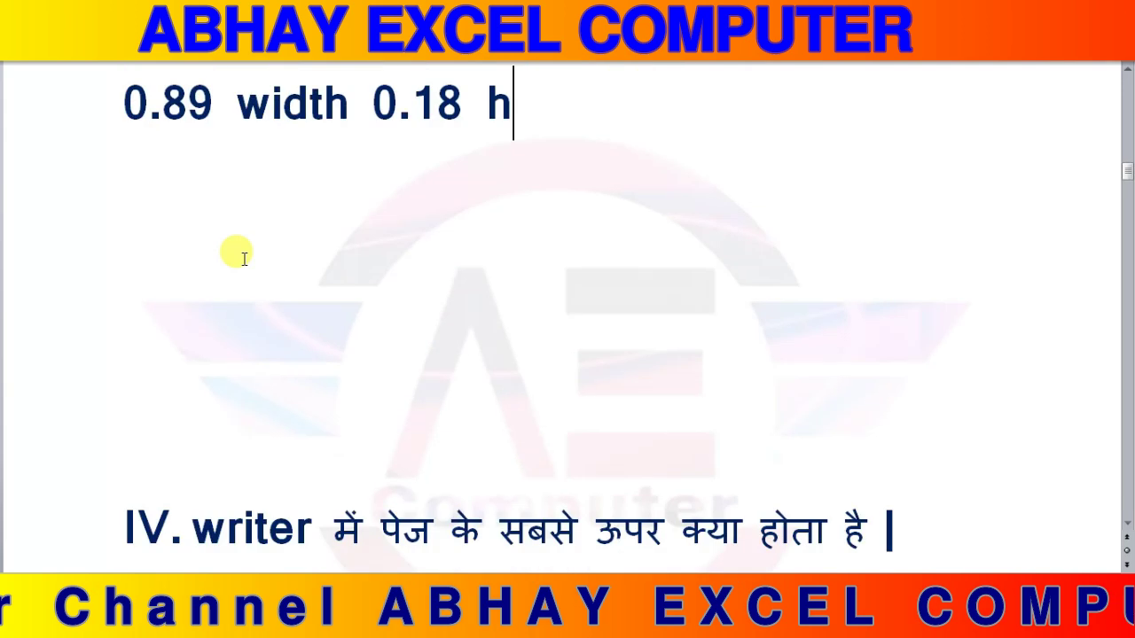
scroll(242, 253, down, 3)
scroll(243, 257, down, 3)
scroll(244, 258, down, 1)
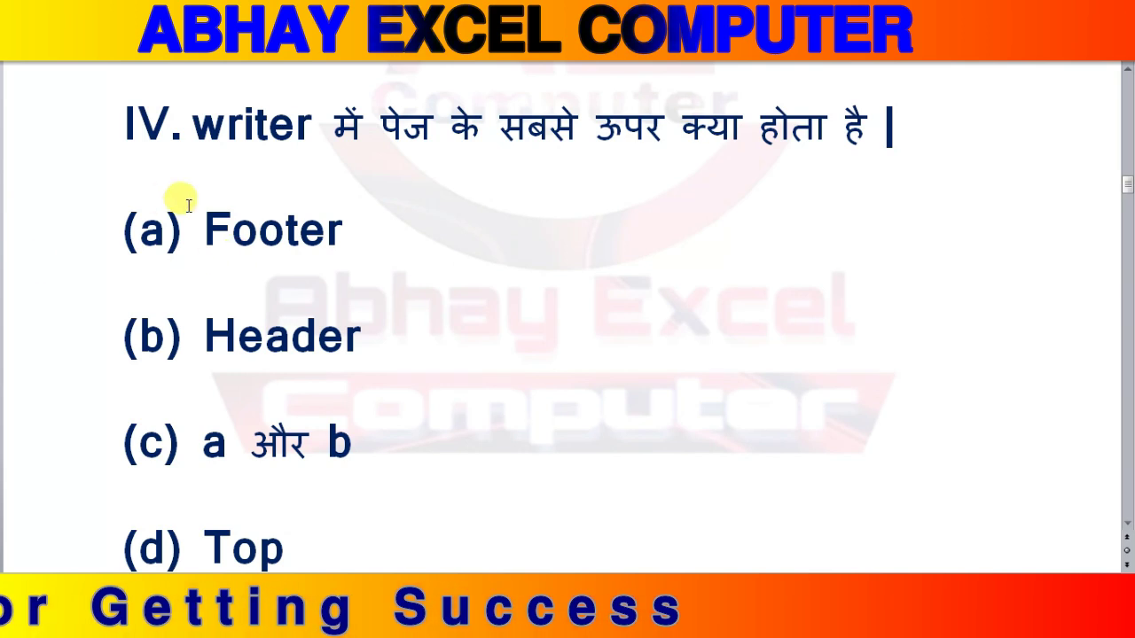
Colour option (b) 'Header' red as question IV's answer.
click(53, 352)
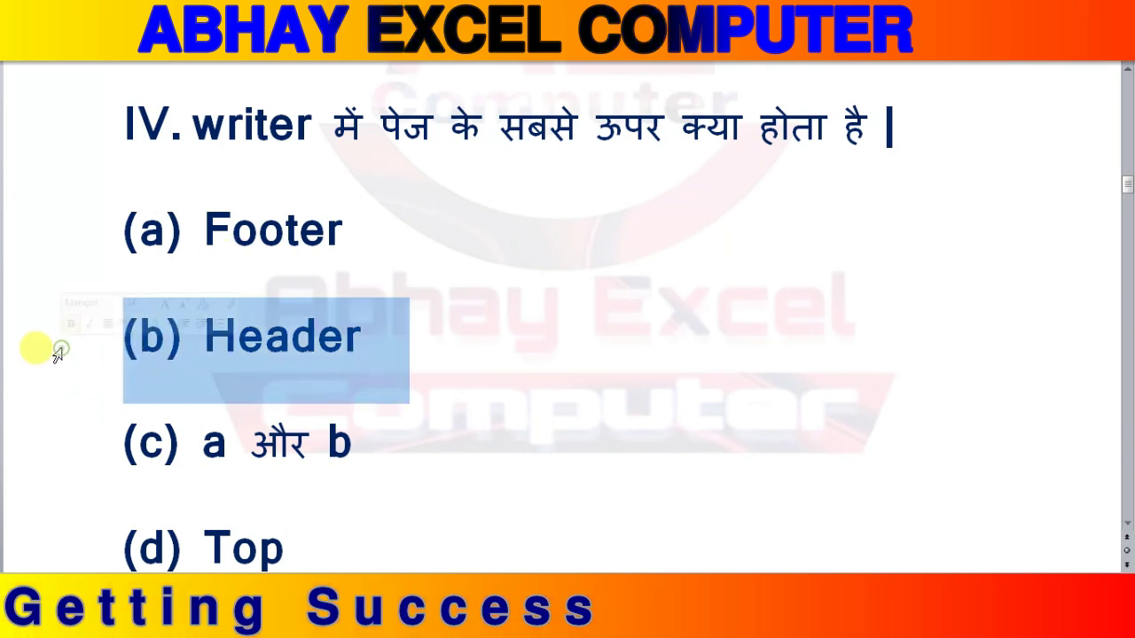
click(156, 324)
click(169, 324)
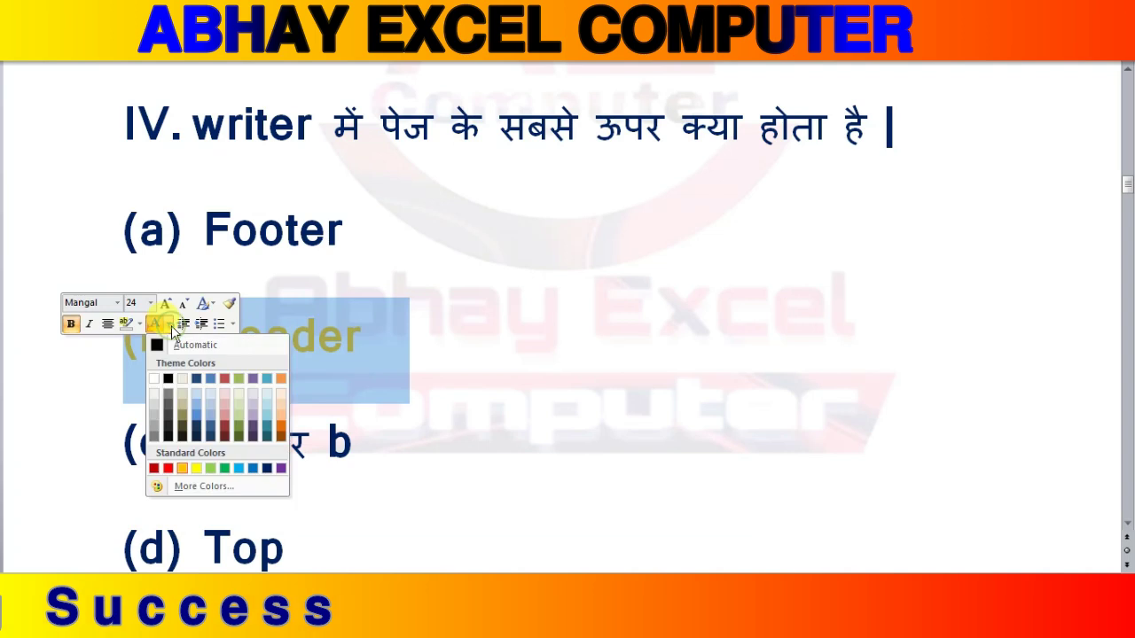
click(166, 465)
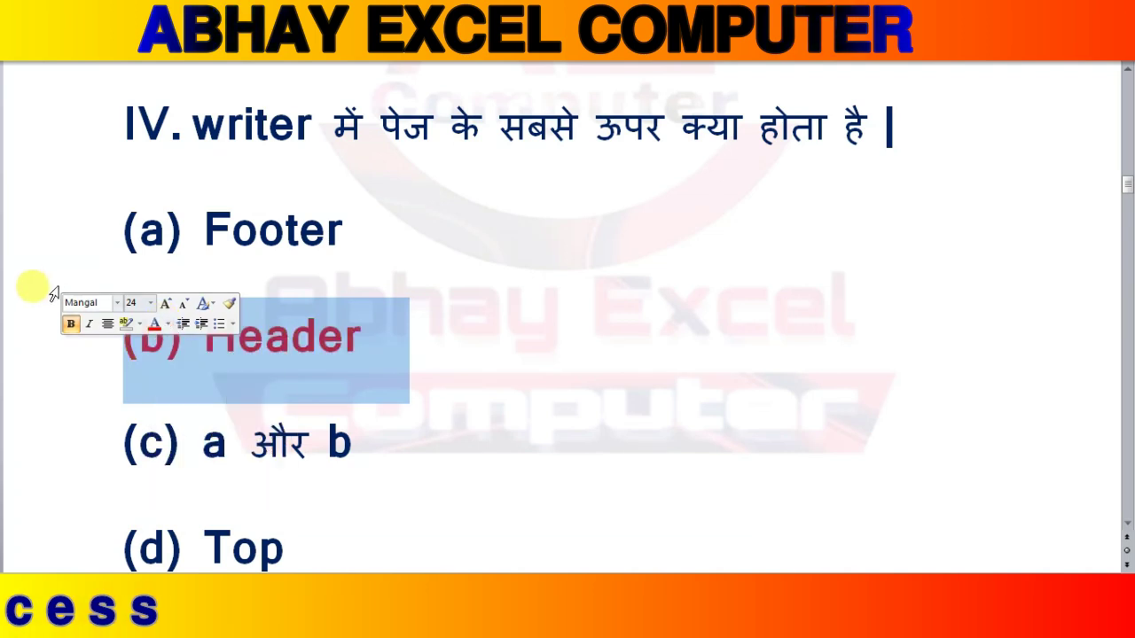
click(457, 346)
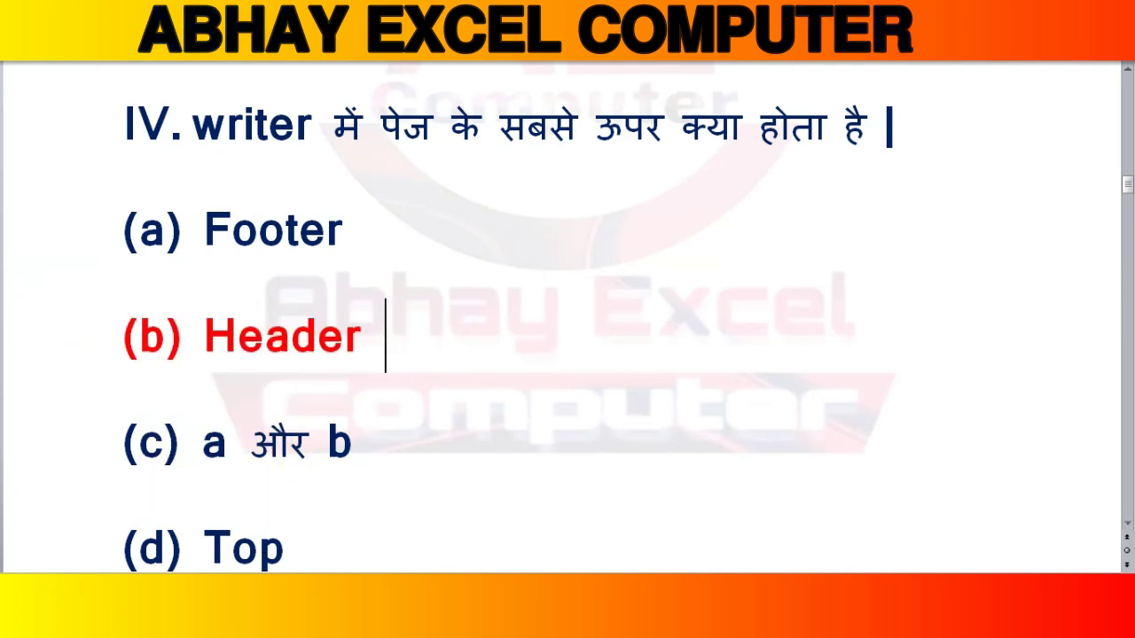
key(super)
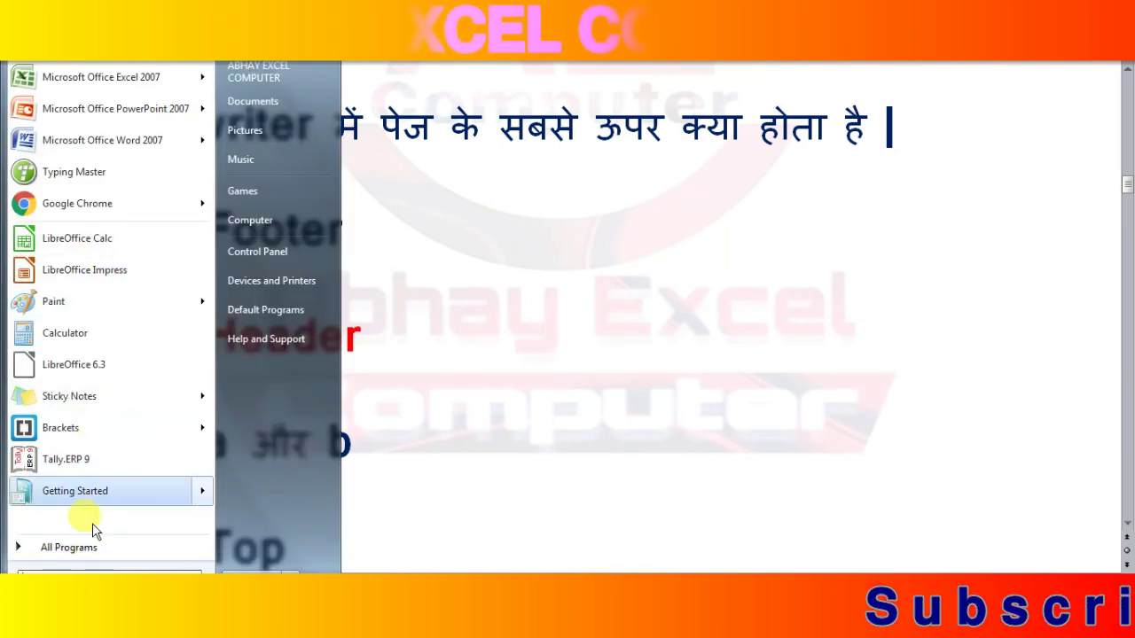
Run 'swriter' from the Run dialog to start a blank LibreOffice Writer document.
click(457, 434)
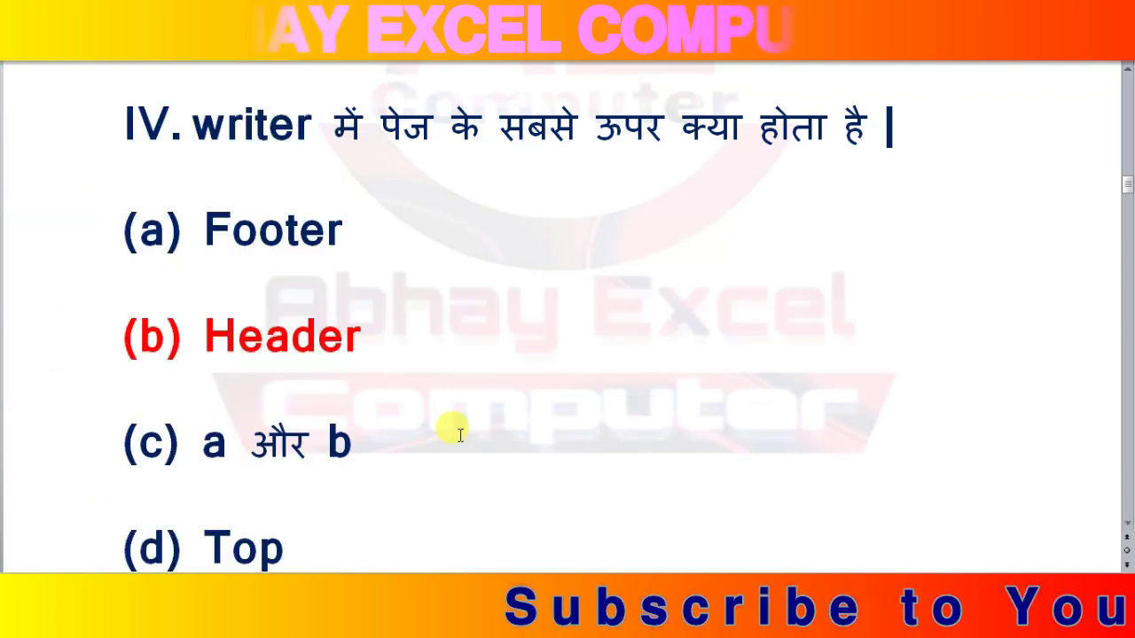
key(super+r)
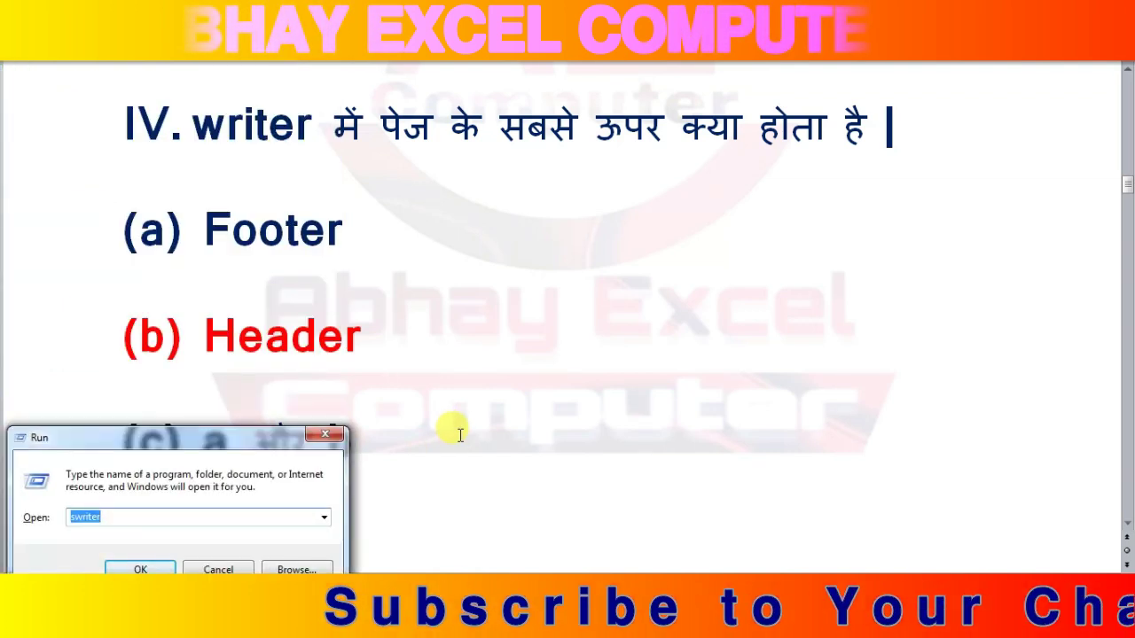
key(Return)
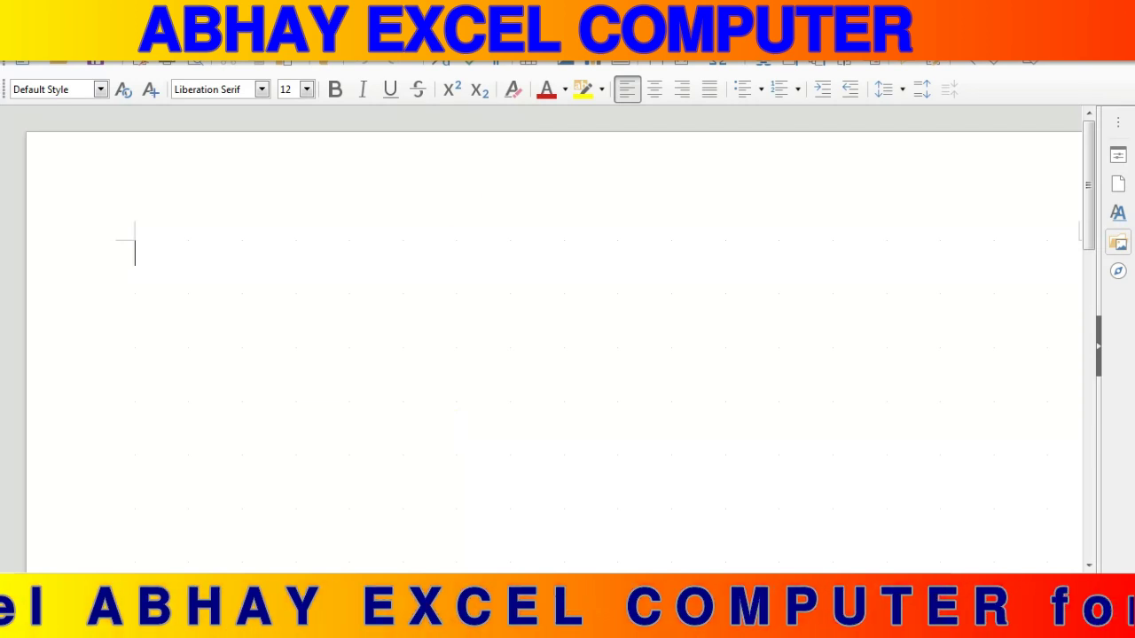
Add a Default Style header to the page and type 'dgjfgh' in it.
key(alt+i)
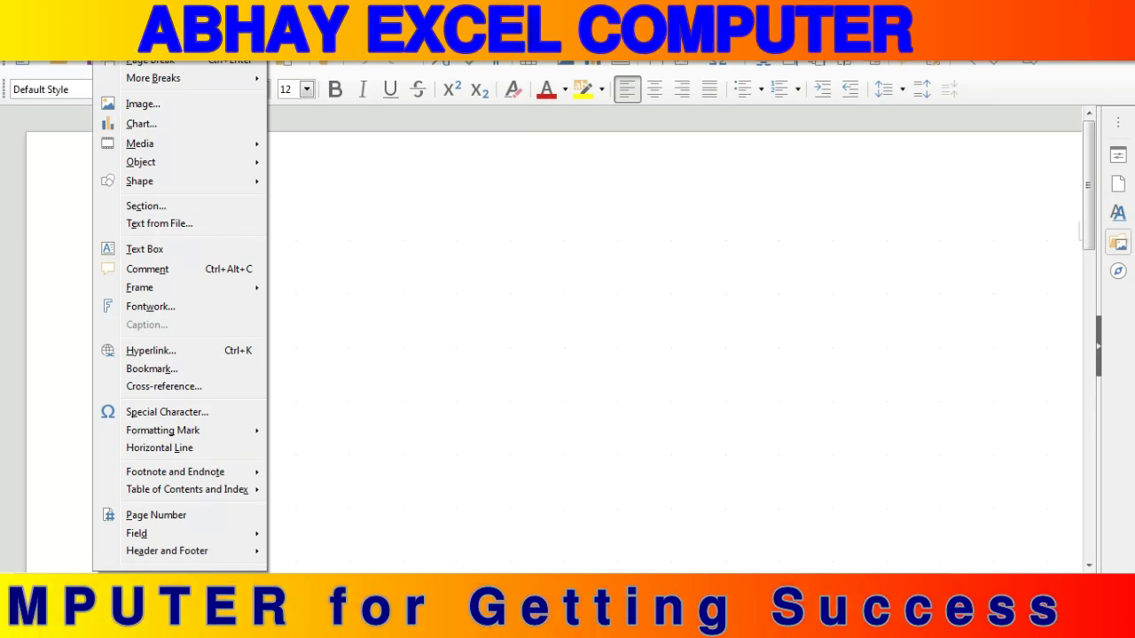
key(Right)
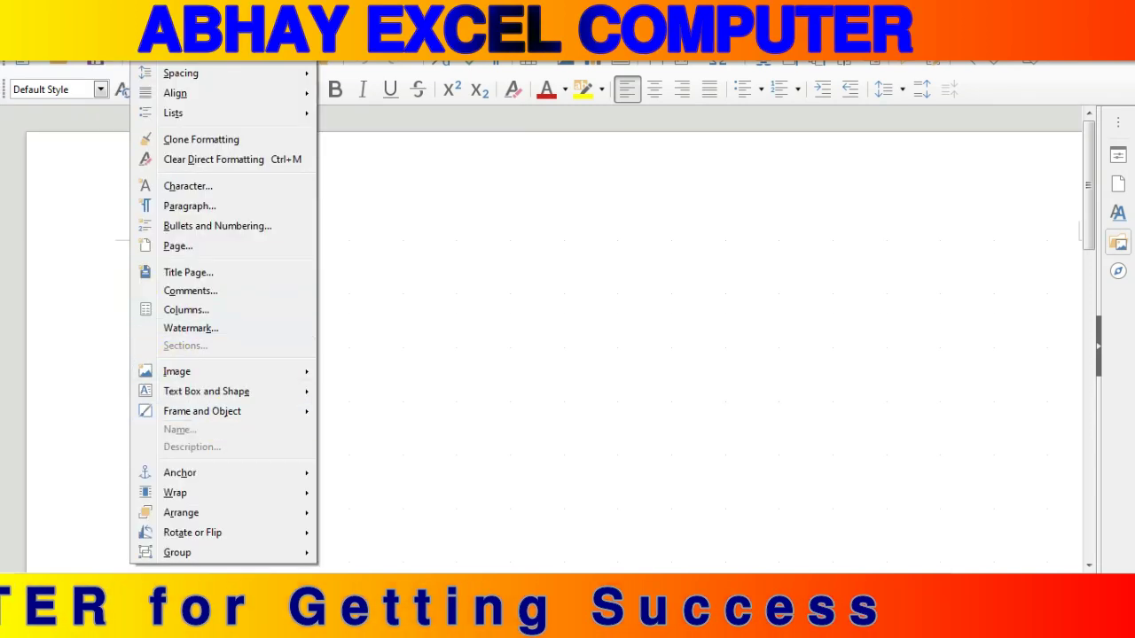
key(Left)
mouse_move(213, 479)
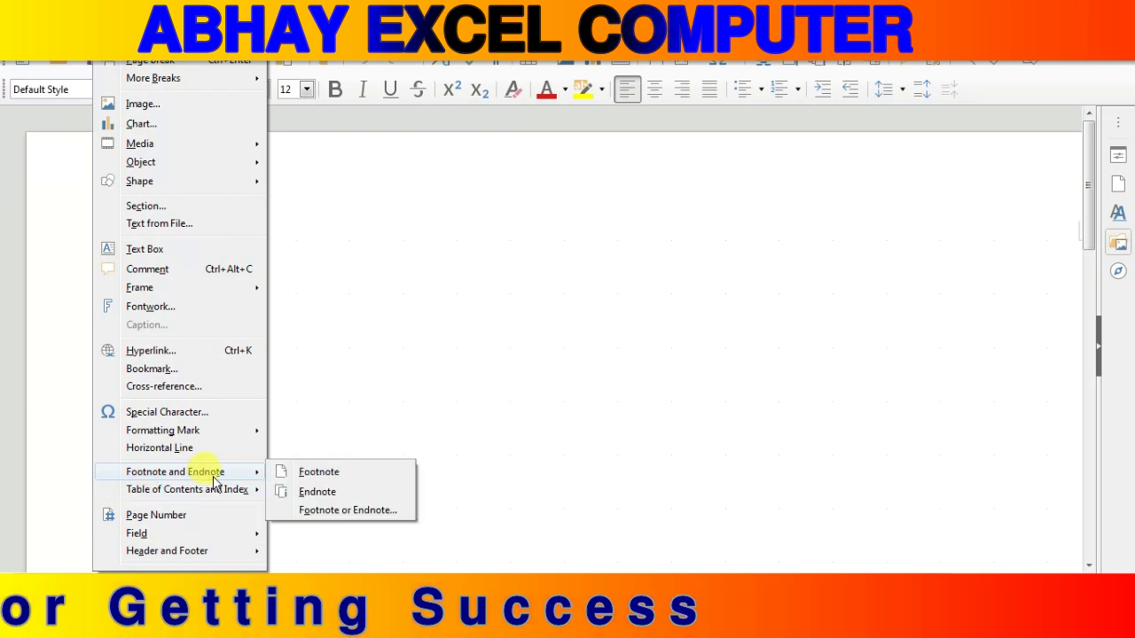
mouse_move(184, 555)
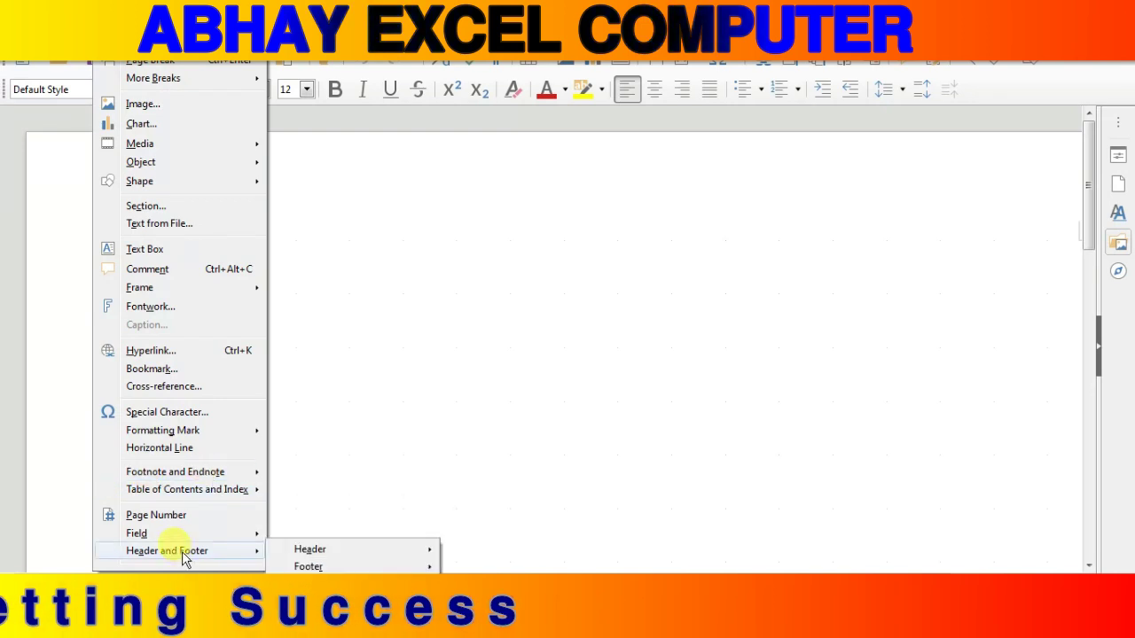
mouse_move(298, 553)
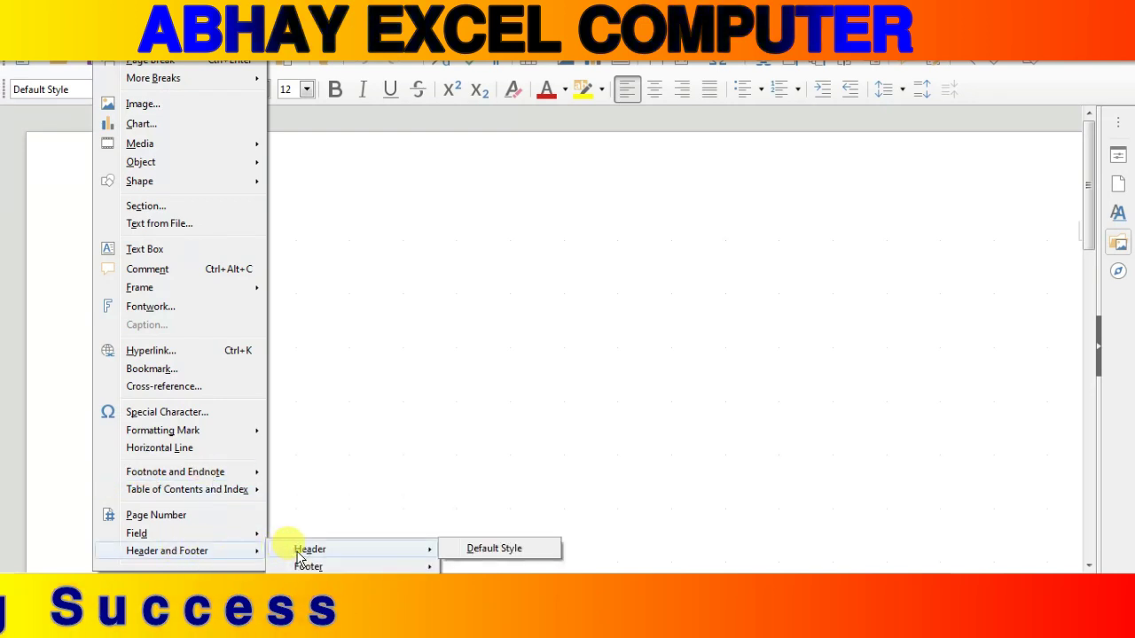
click(476, 548)
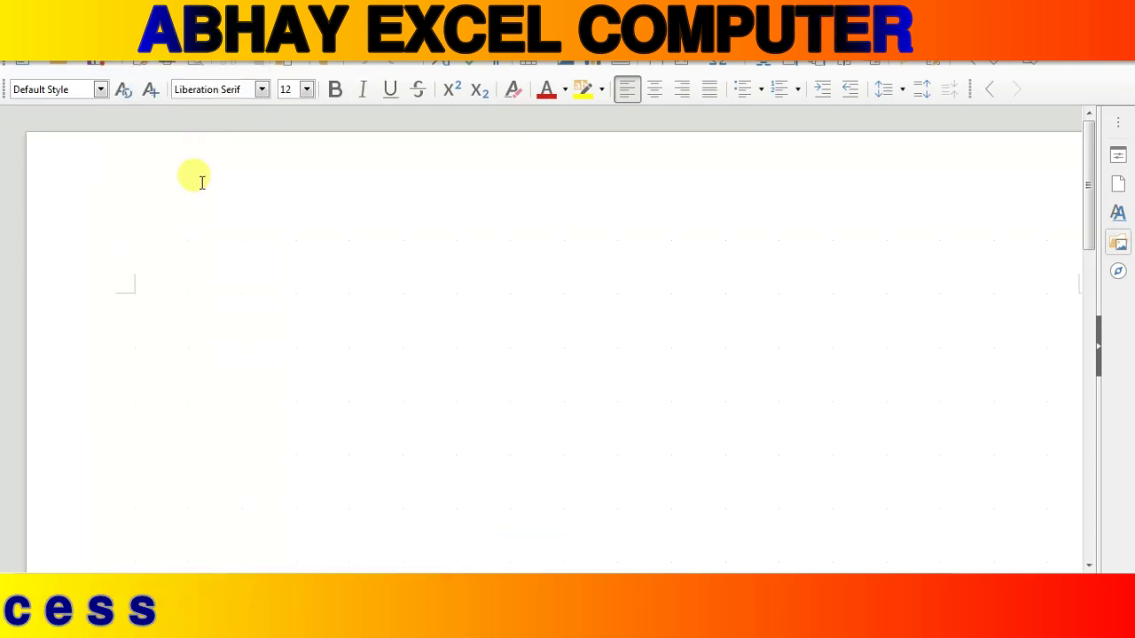
text(dgjfgh)
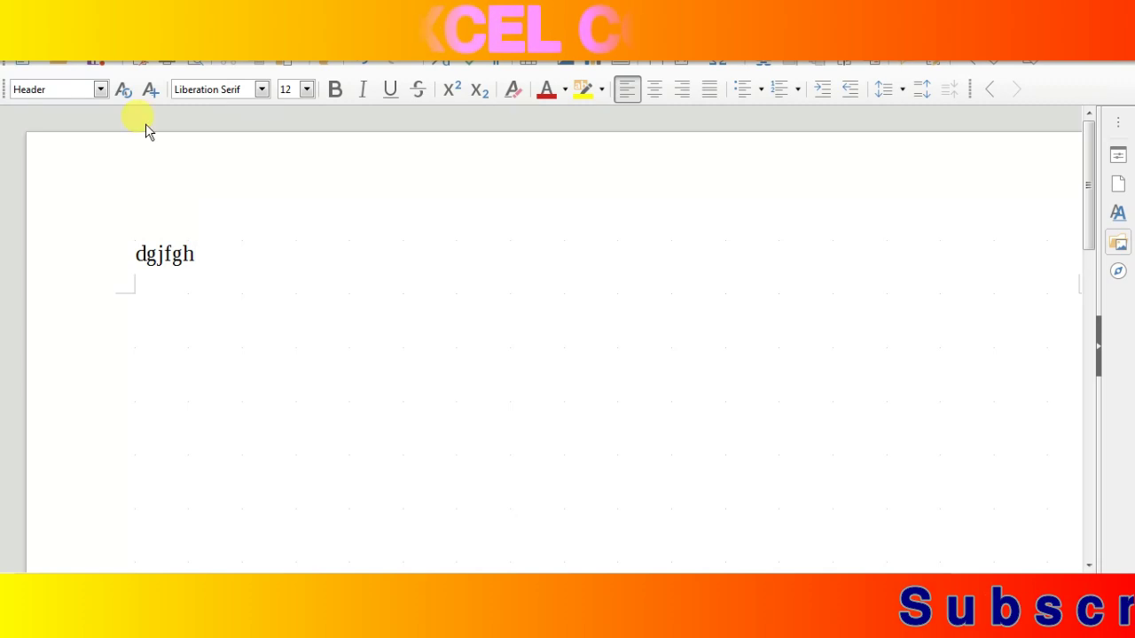
Add a Default Style footer to the page.
click(110, 40)
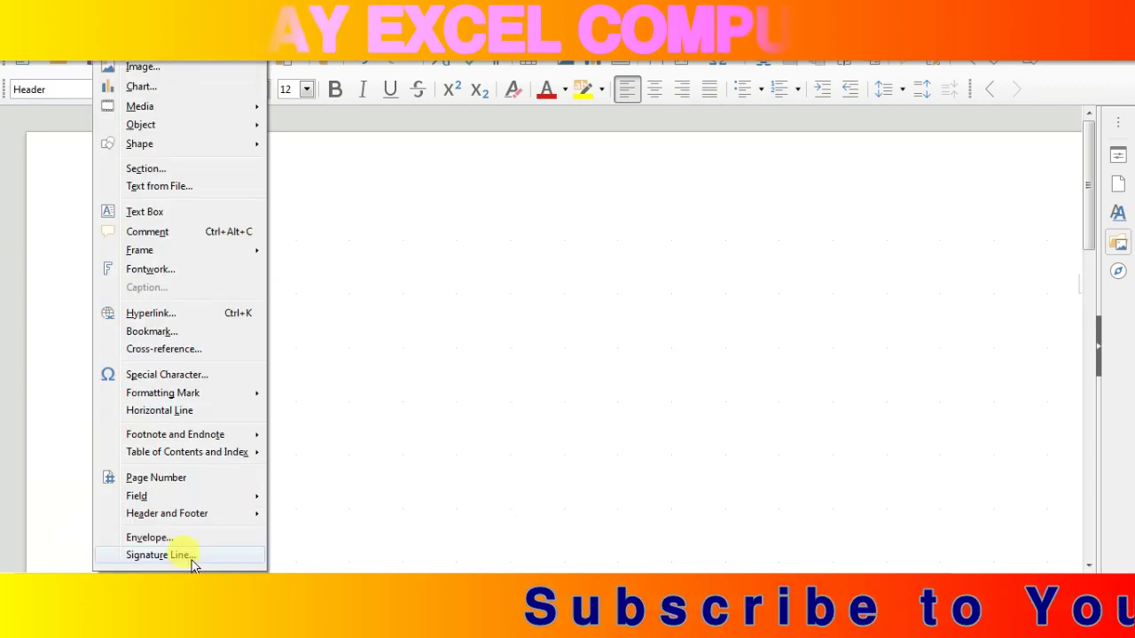
mouse_move(191, 513)
mouse_move(321, 529)
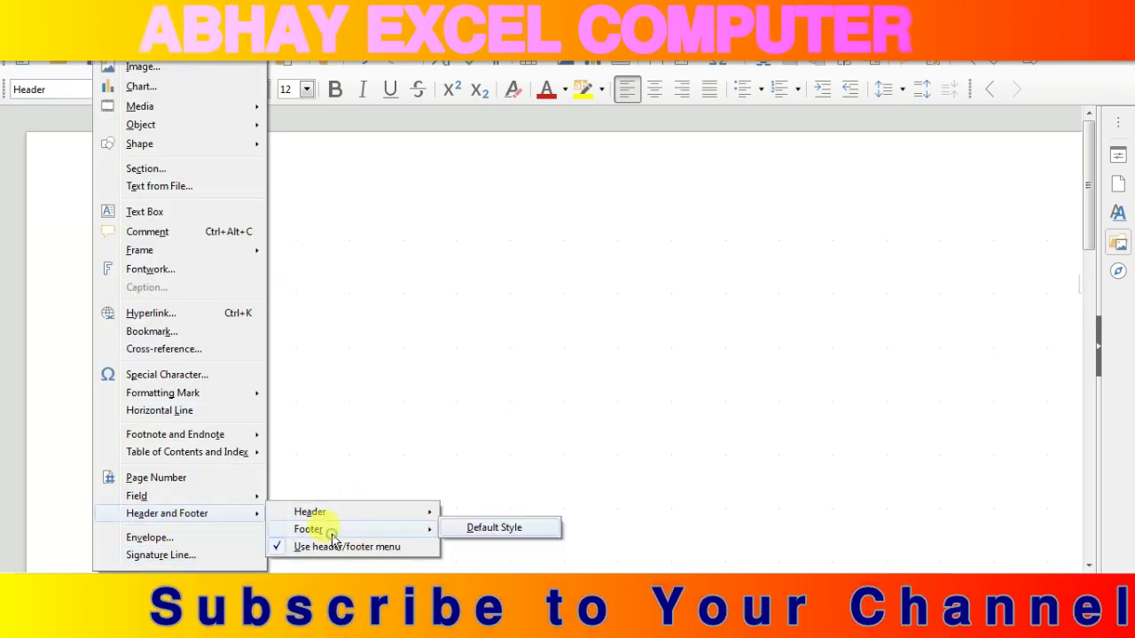
click(499, 529)
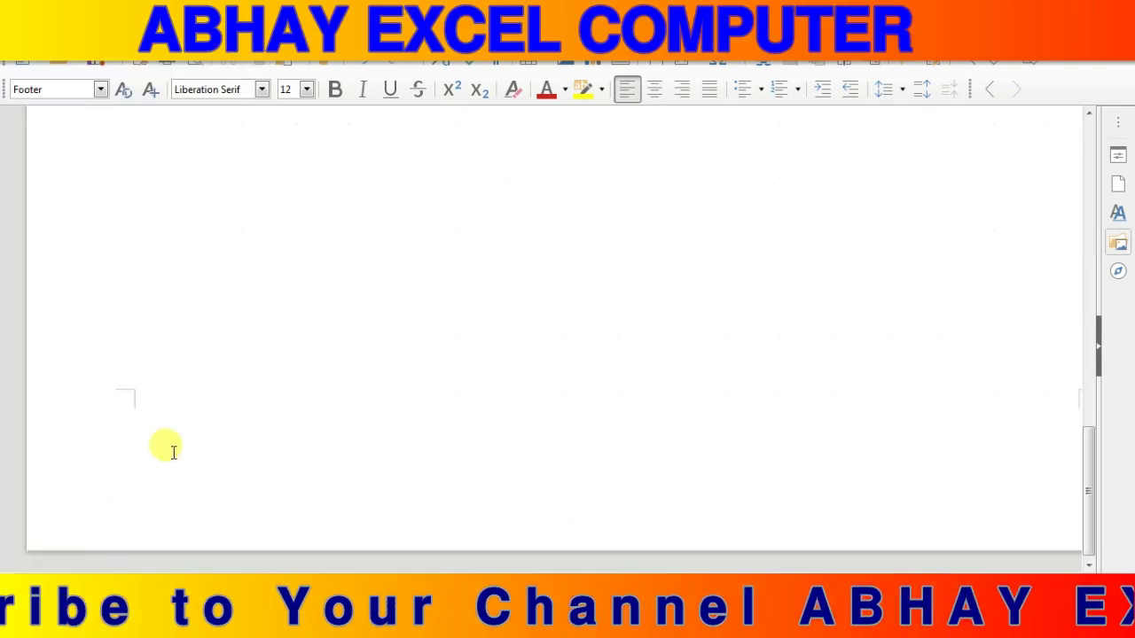
Colour 'True' red as question V's answer and type 'mac' on the line below.
scroll(157, 421, up, 8)
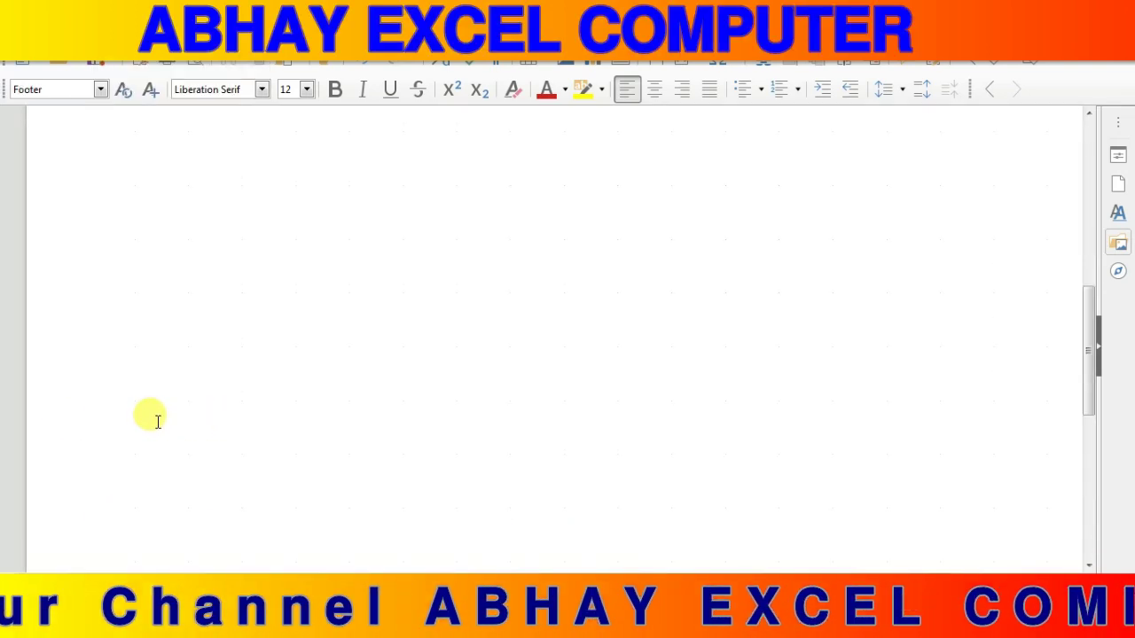
scroll(157, 417, up, 8)
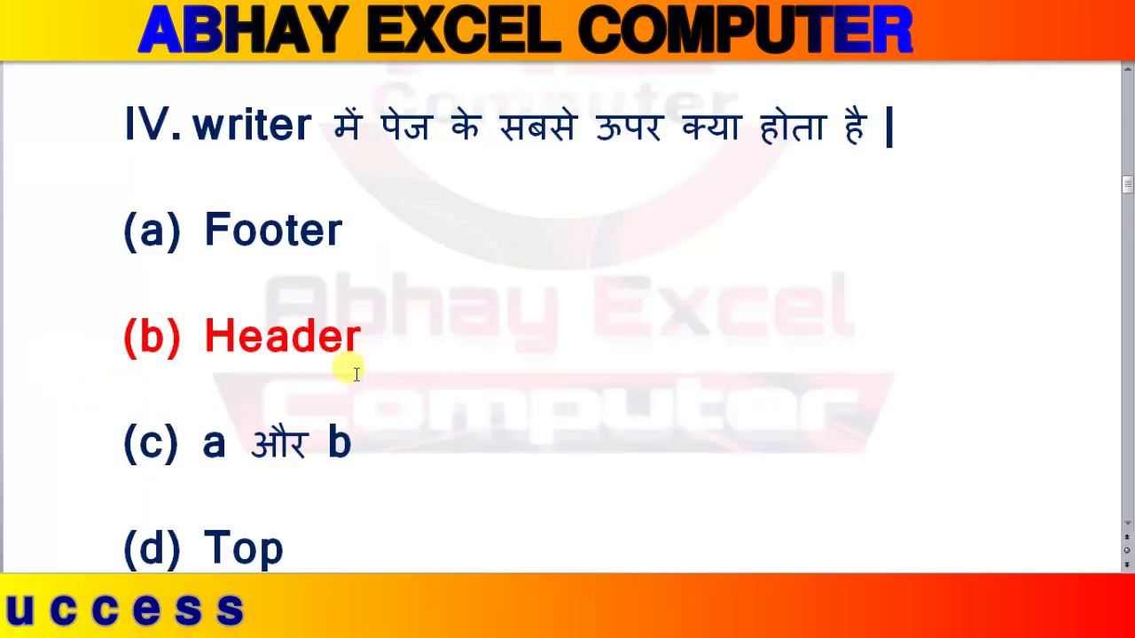
scroll(398, 337, down, 4)
scroll(398, 337, down, 4)
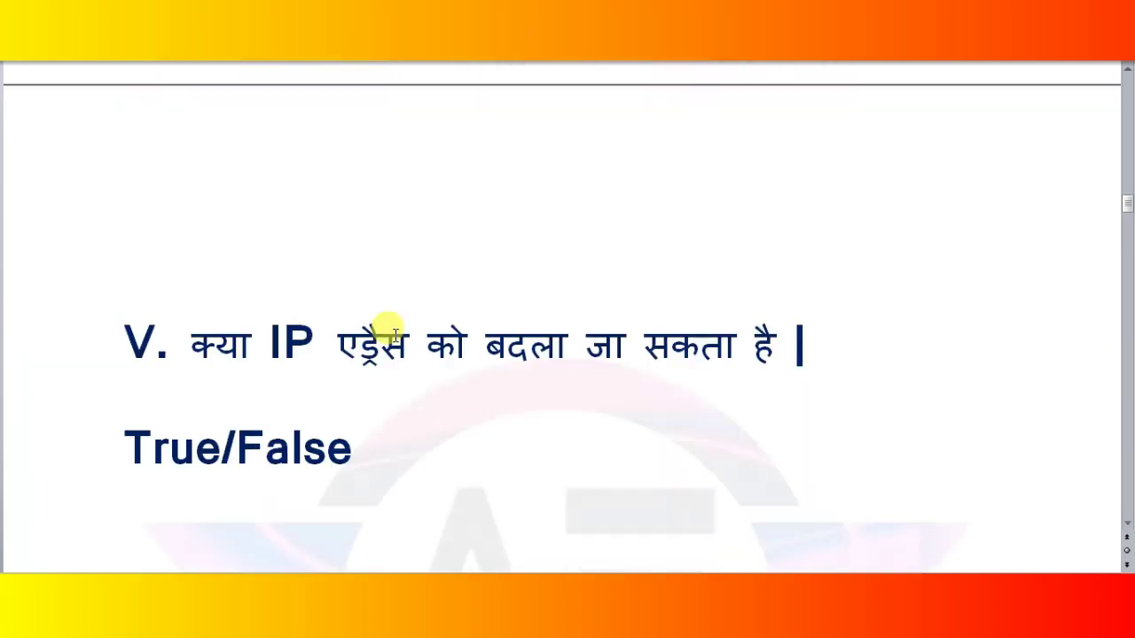
scroll(395, 334, down, 2)
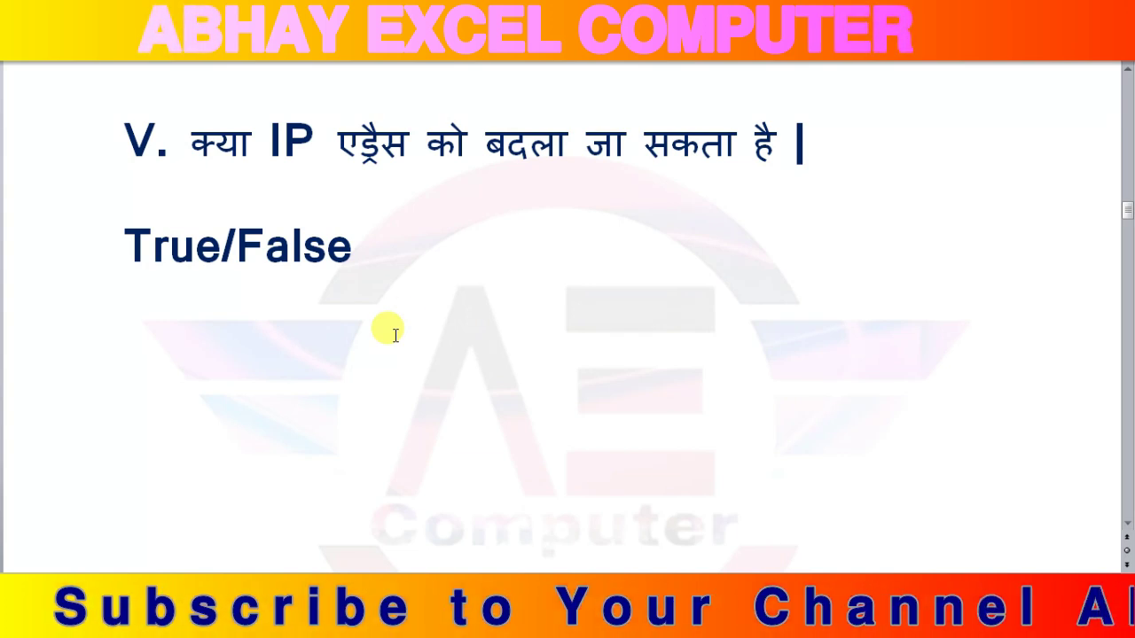
drag(222, 248, 128, 242)
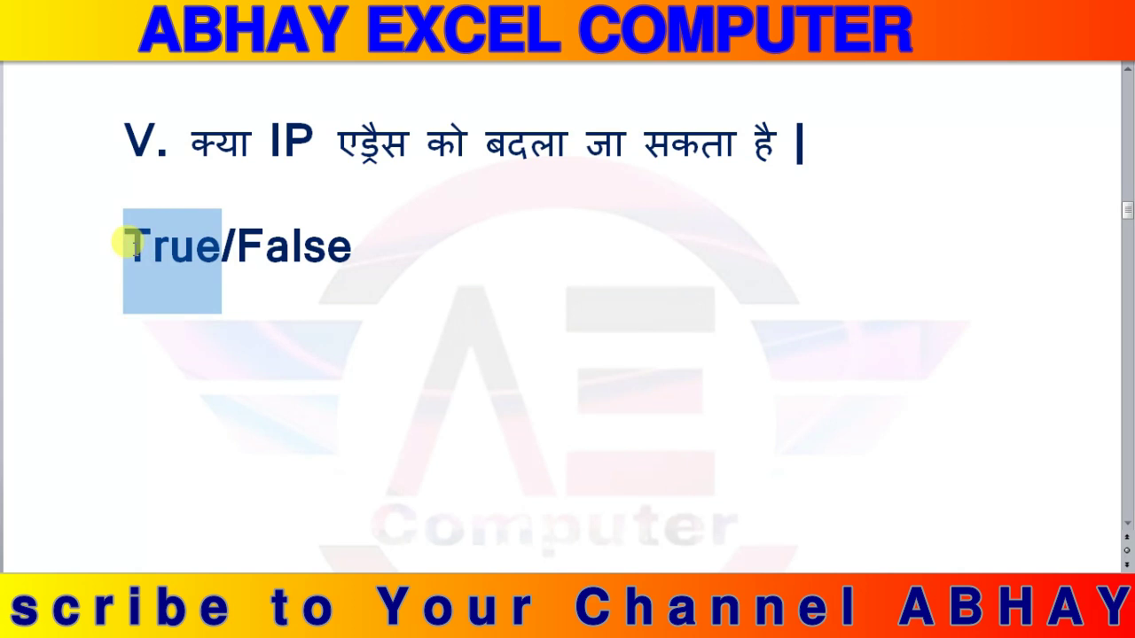
click(227, 233)
click(237, 317)
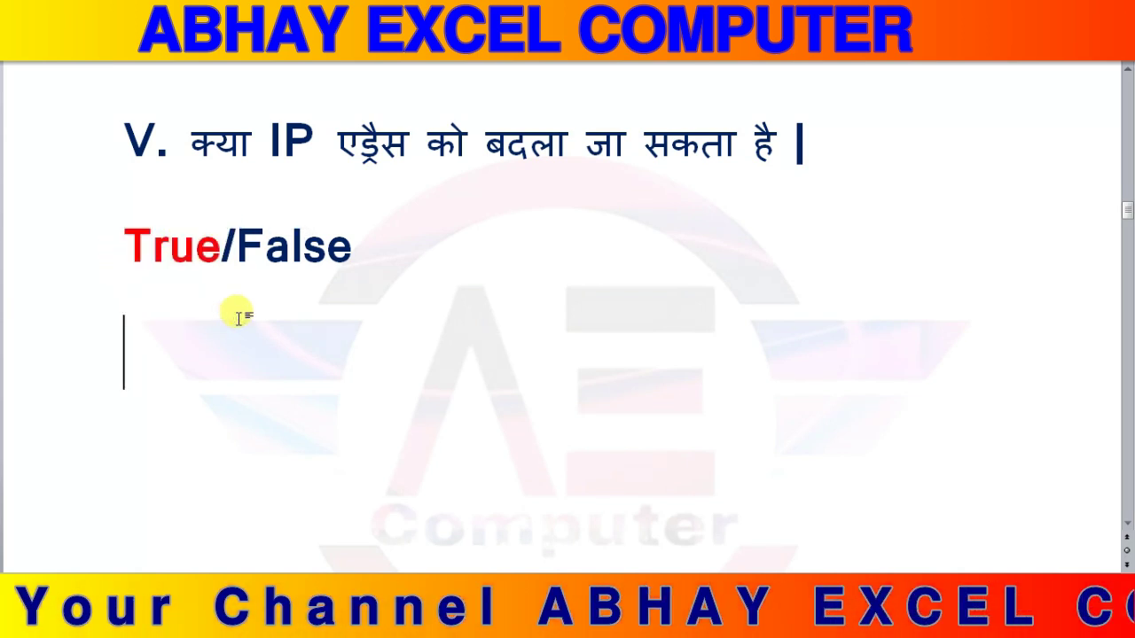
text(ma)
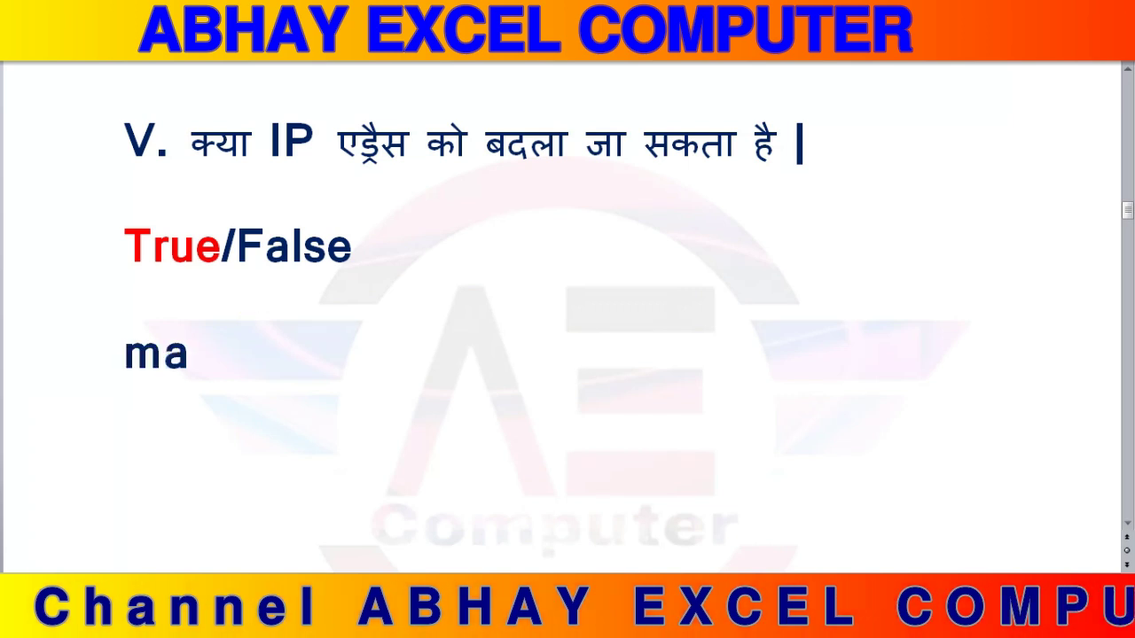
text(c)
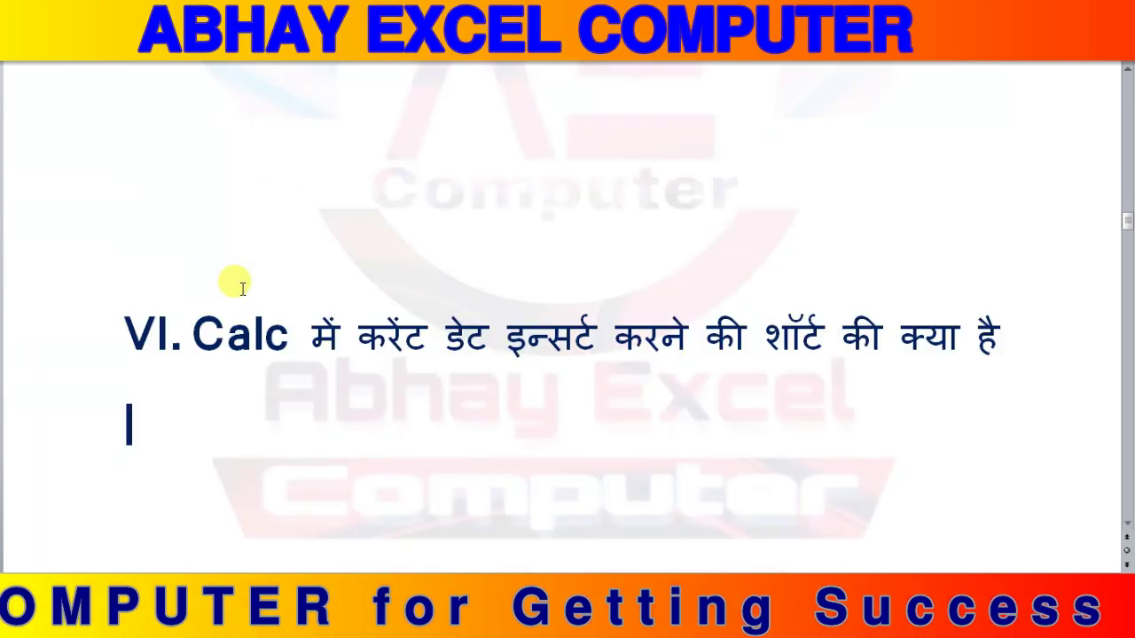
scroll(243, 288, down, 3)
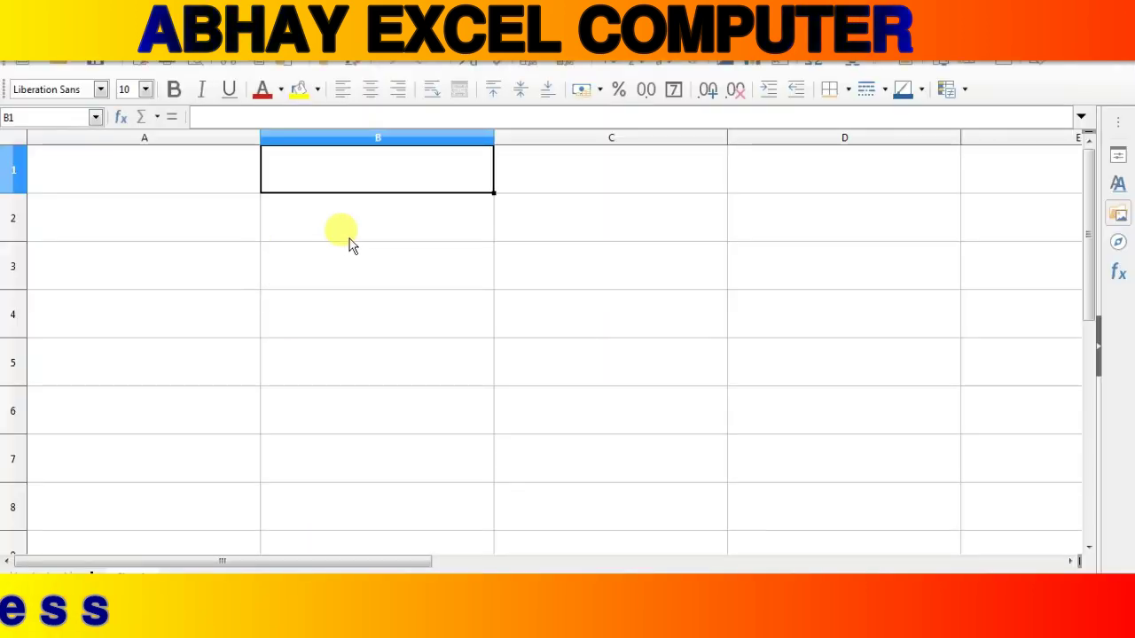
Enter today's date 10/24/19 into B2 and B3 with Ctrl+;.
click(346, 236)
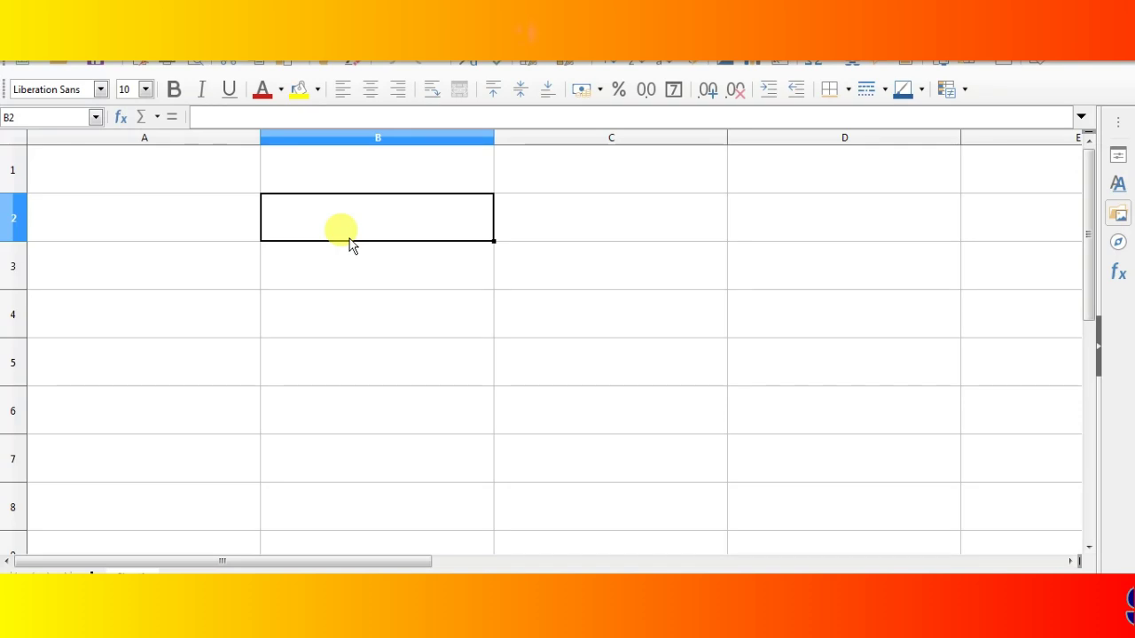
key(ctrl+semicolon)
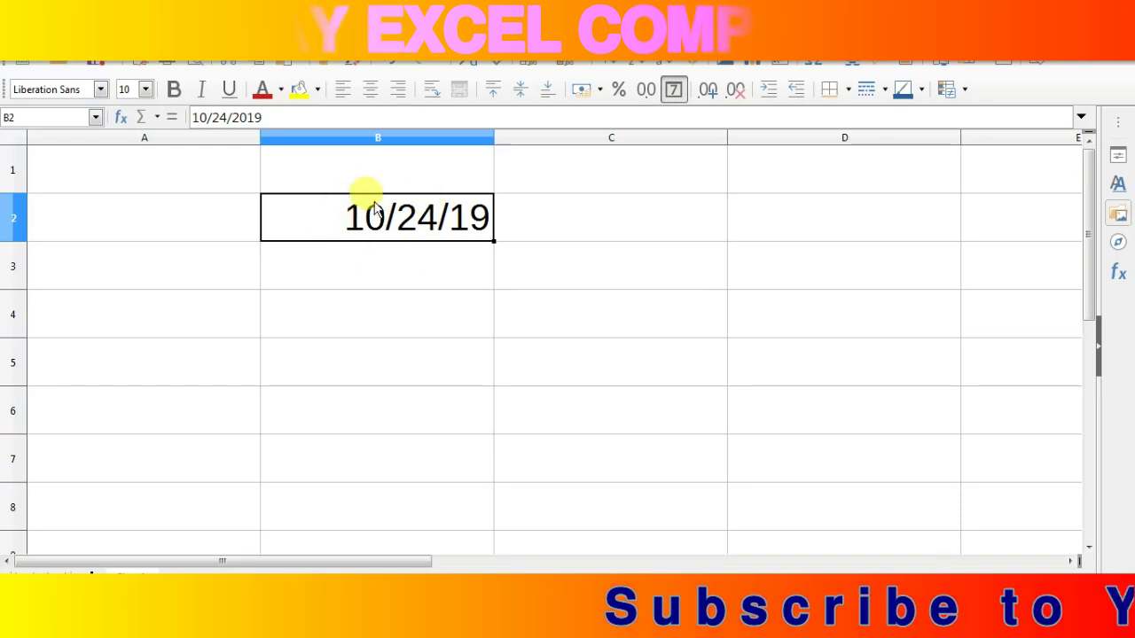
click(369, 264)
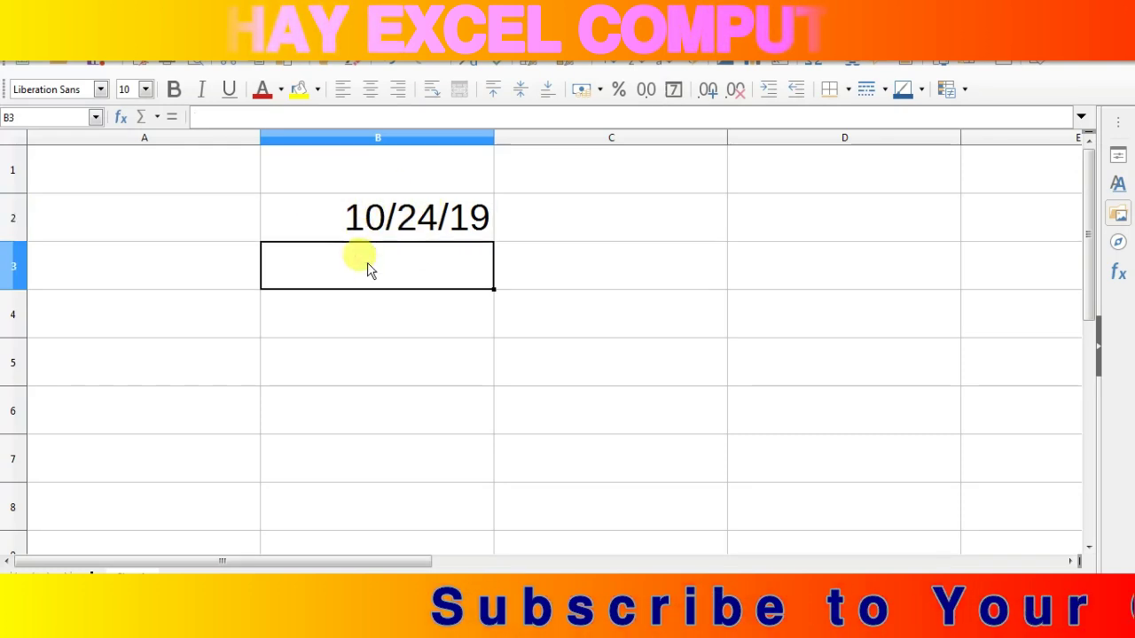
key(ctrl+semicolon)
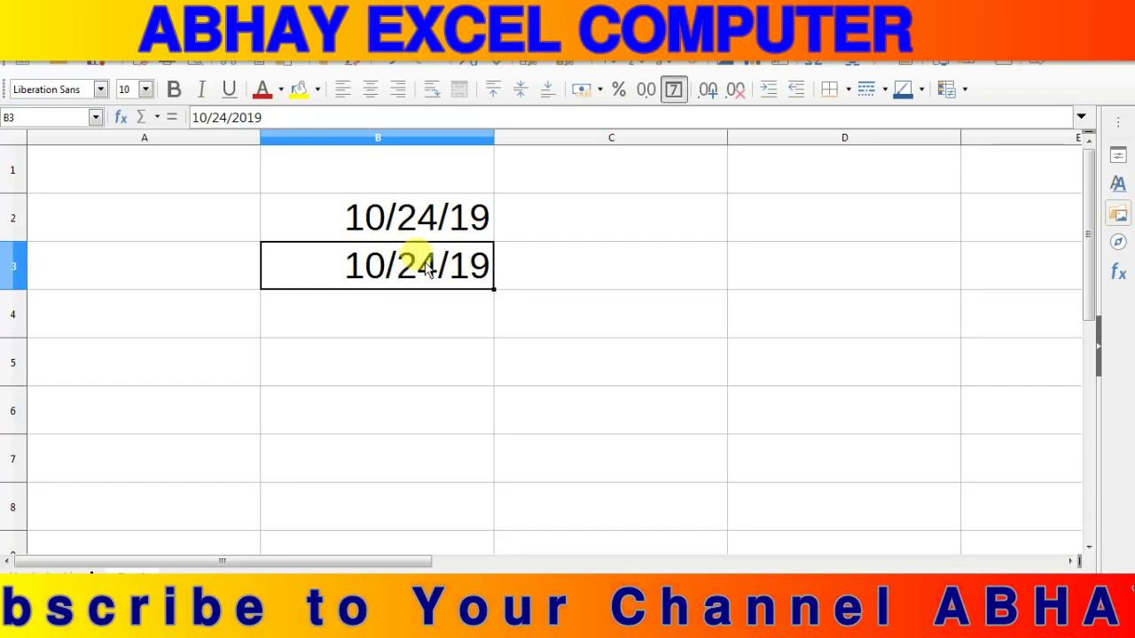
Insert the current time into B4 and B5, format B5 as a date, and date B6.
click(414, 313)
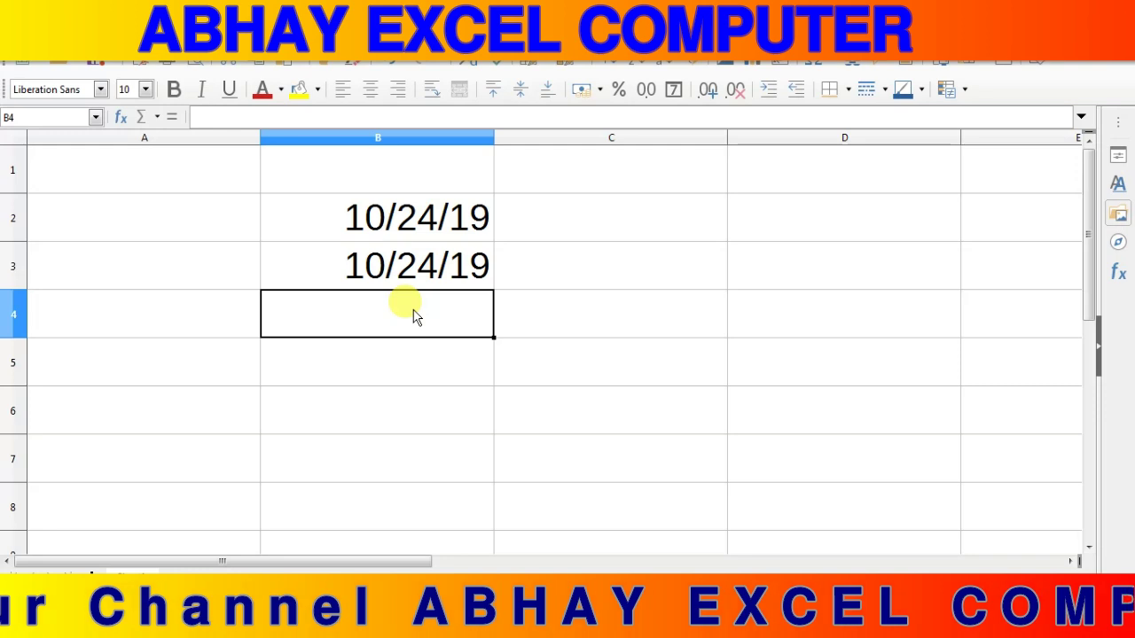
key(ctrl+shift+semicolon)
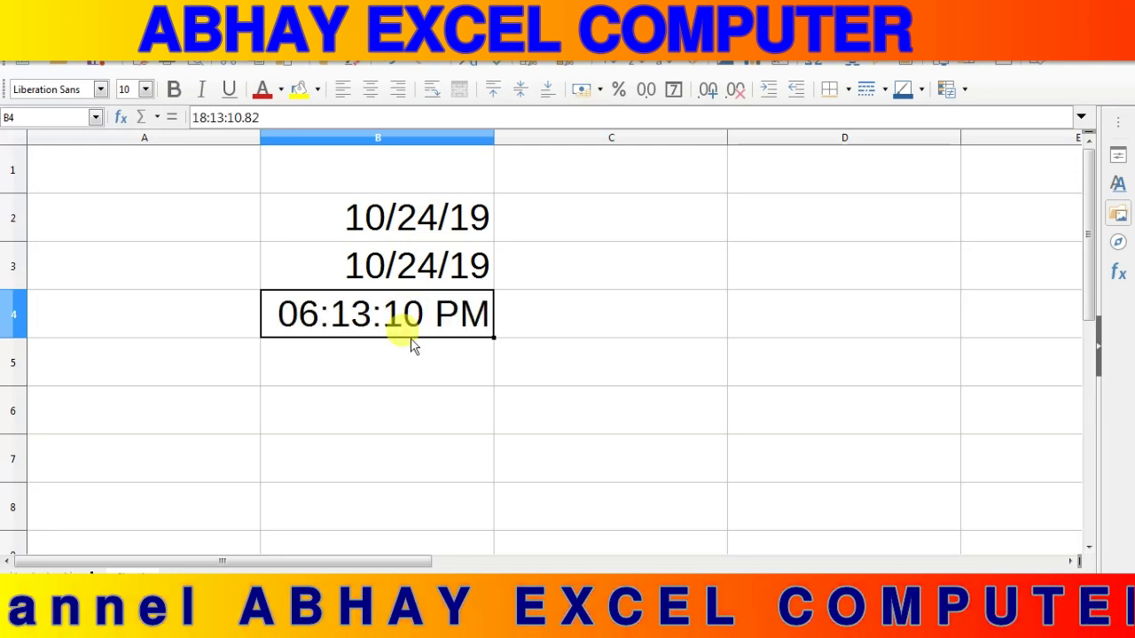
click(408, 378)
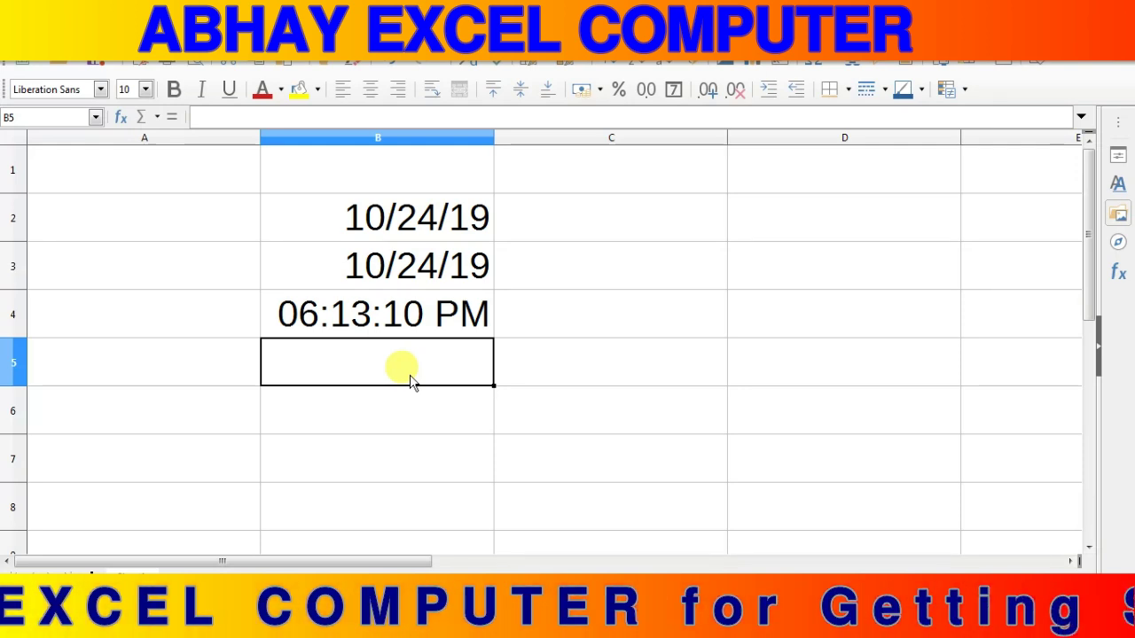
key(ctrl+shift+semicolon)
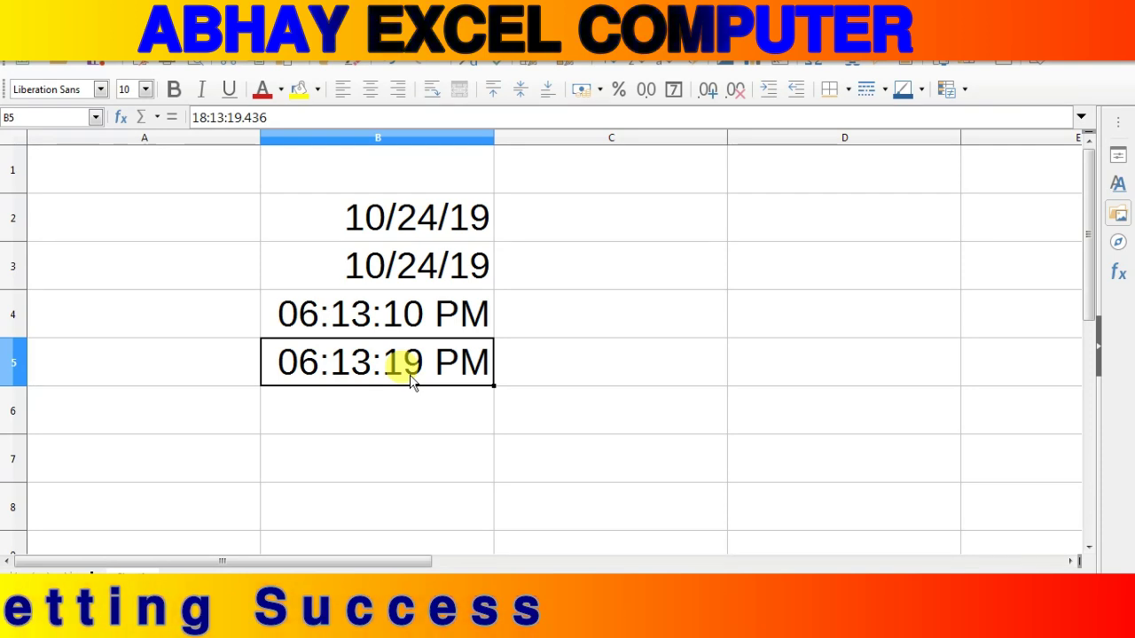
key(ctrl+shift+3)
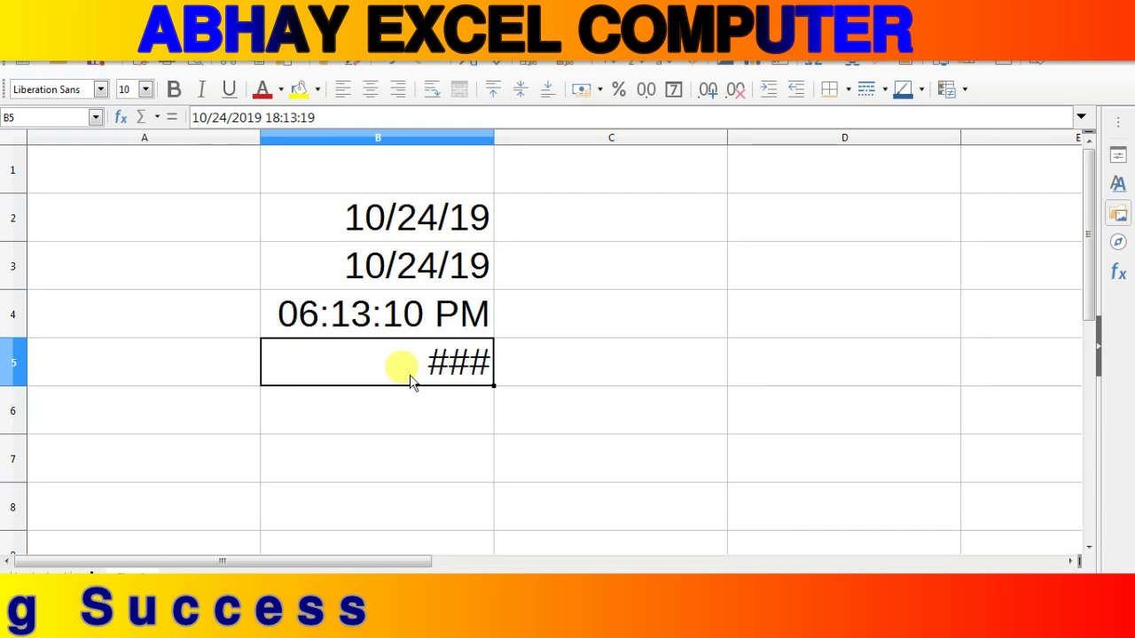
click(414, 420)
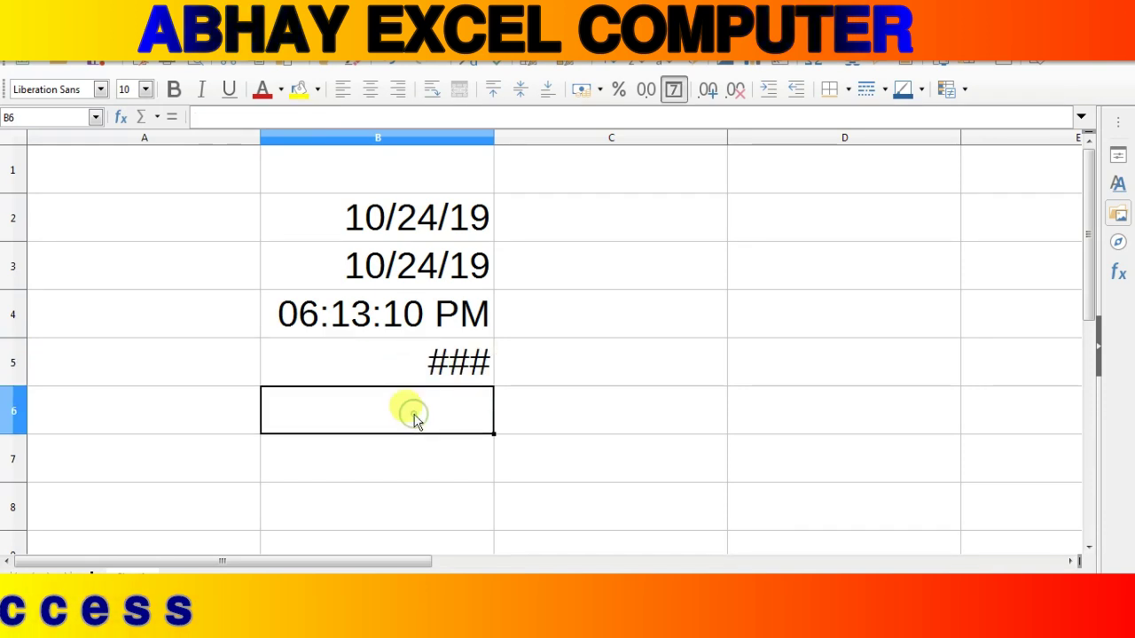
key(ctrl+semicolon)
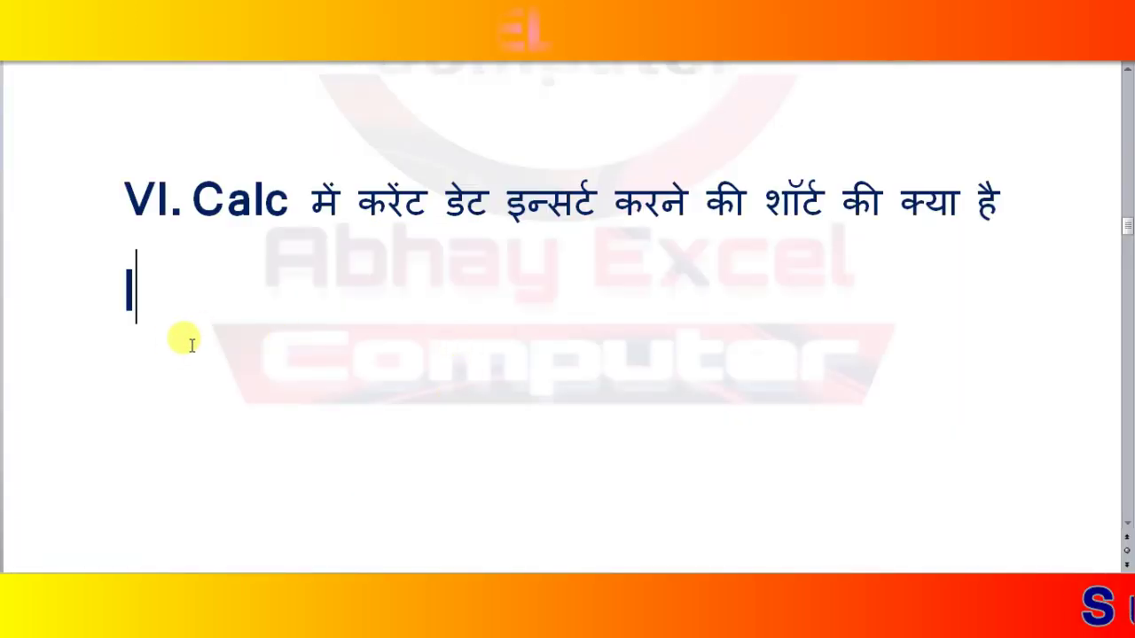
Answer question VI with 'ctrl+;' in red and start a 'ctrl+shift+' line below.
text( ctr)
text(l+)
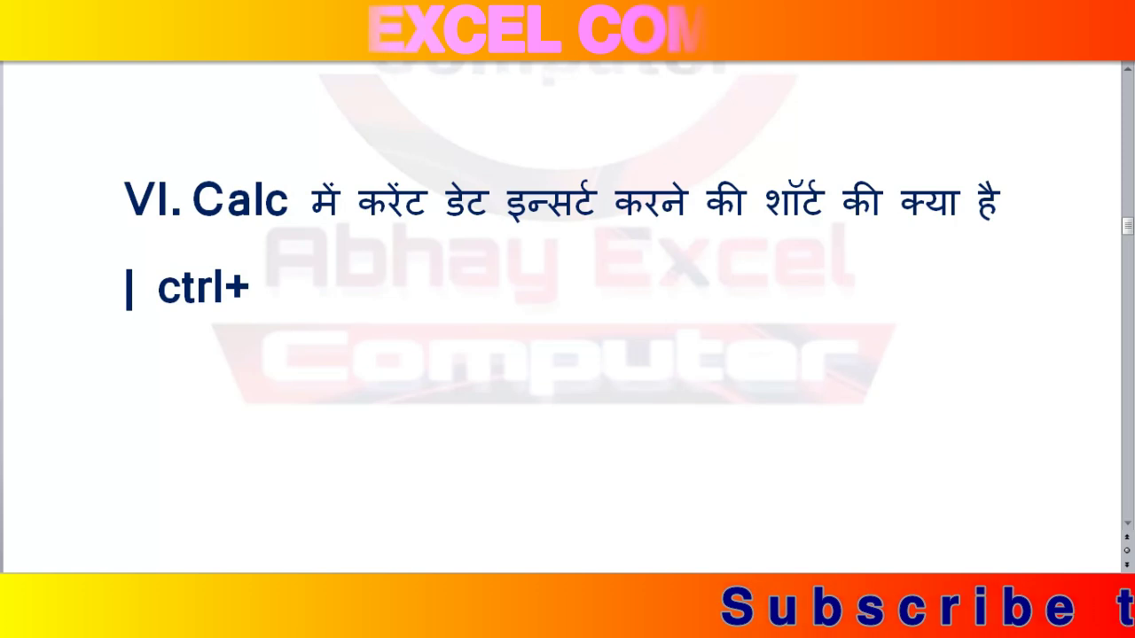
text(;)
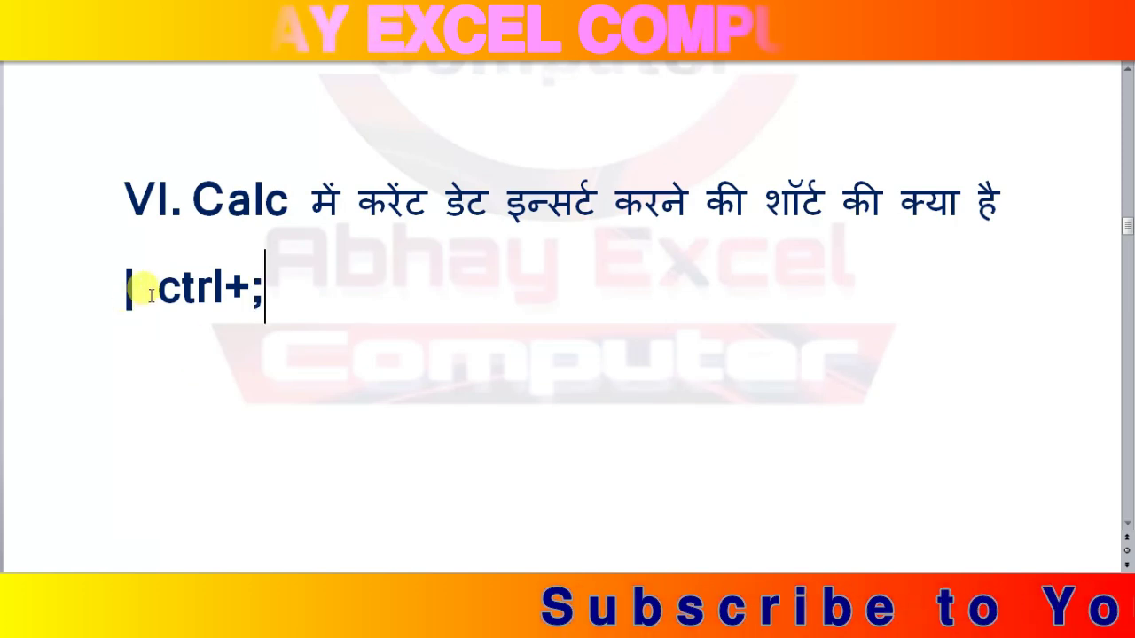
key(Return)
click(51, 388)
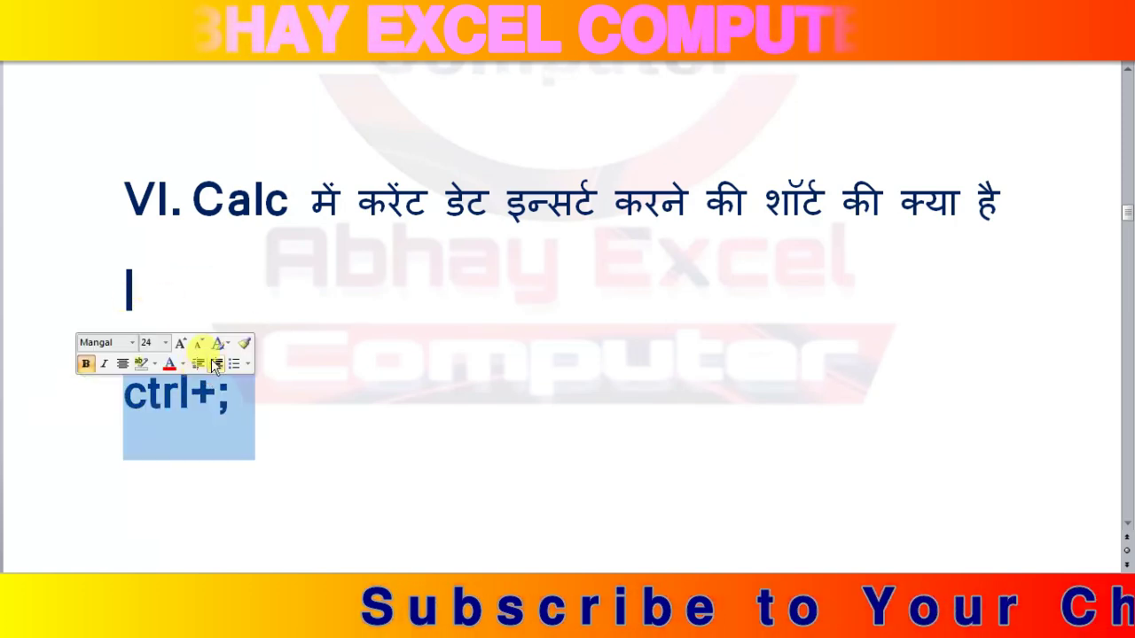
click(169, 365)
click(309, 400)
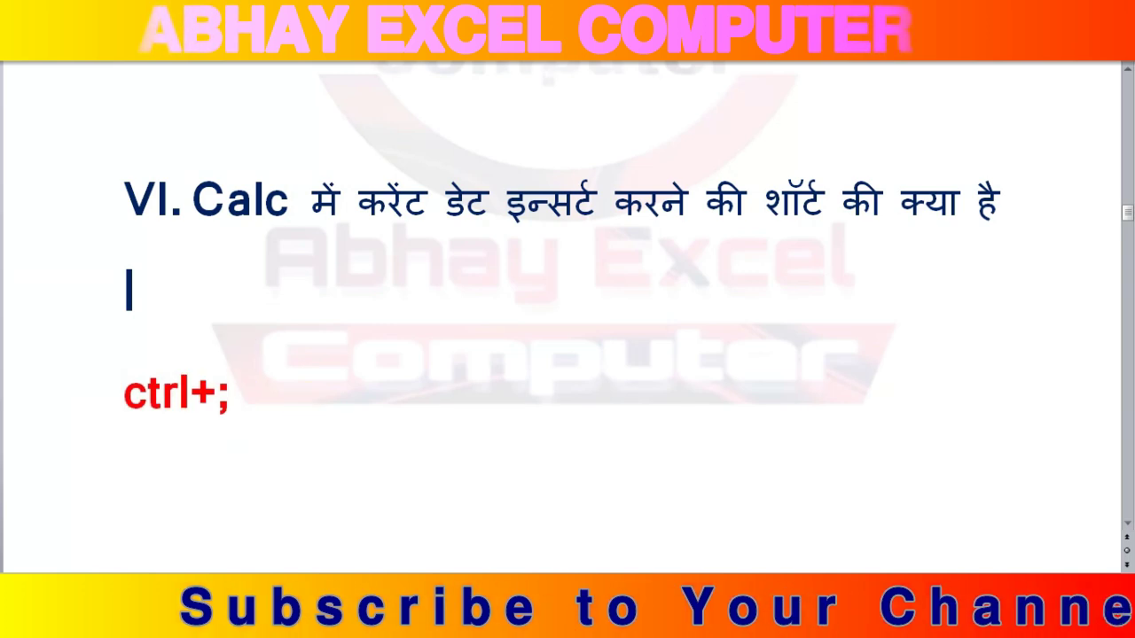
click(239, 501)
text(ctrl+)
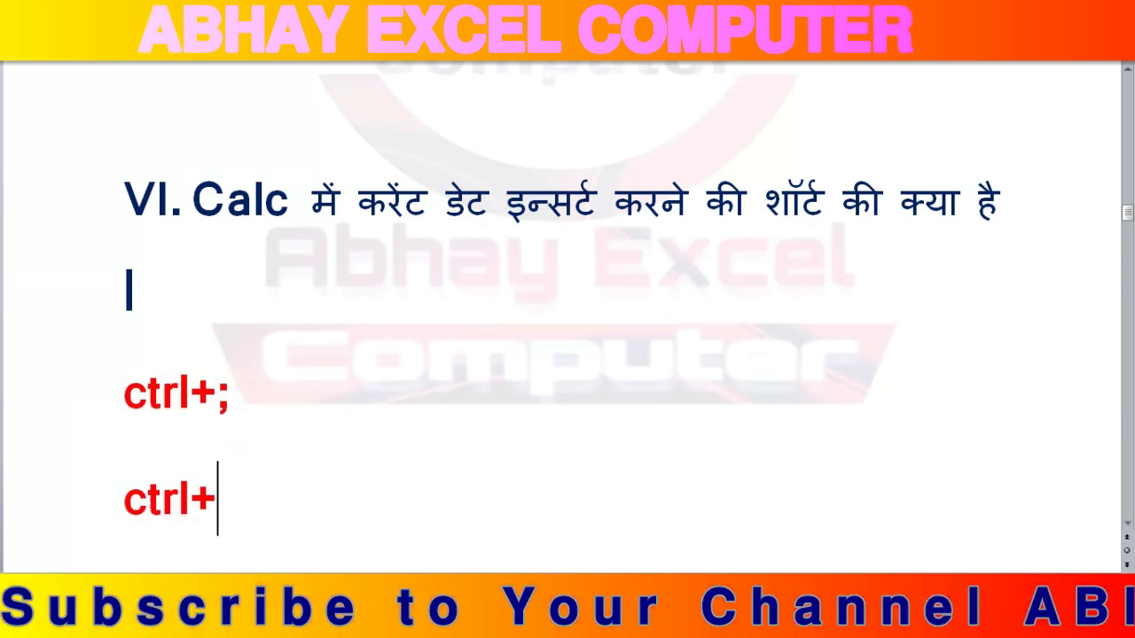
text(shift+)
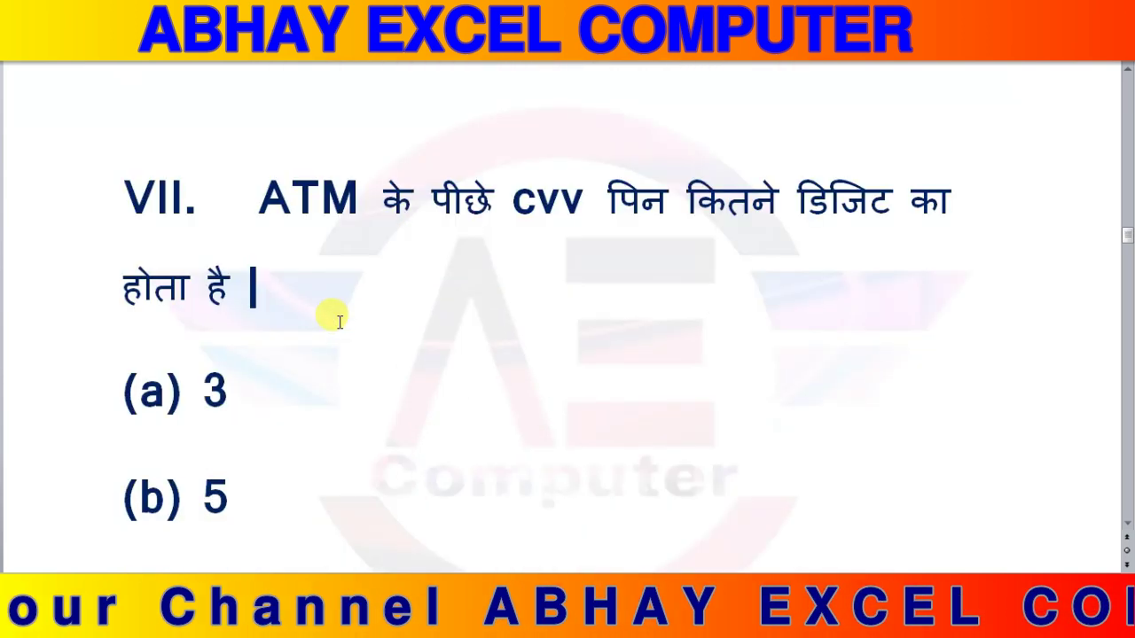
Colour the words 'ATM के पीछे cvv' in question VII red.
scroll(340, 321, down, 1)
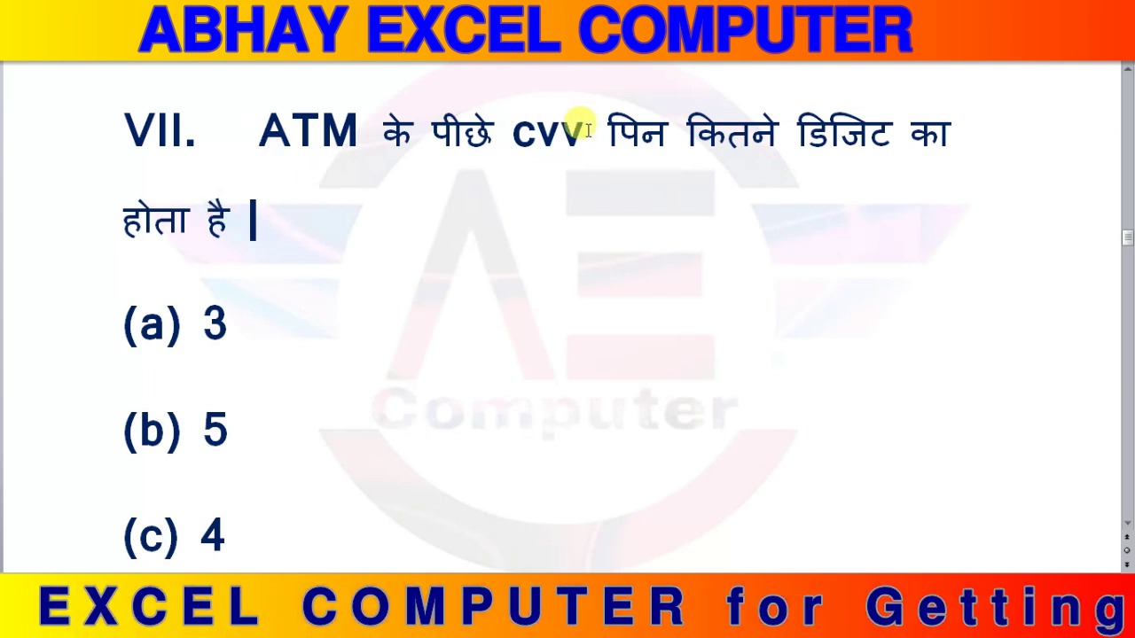
drag(587, 131, 191, 133)
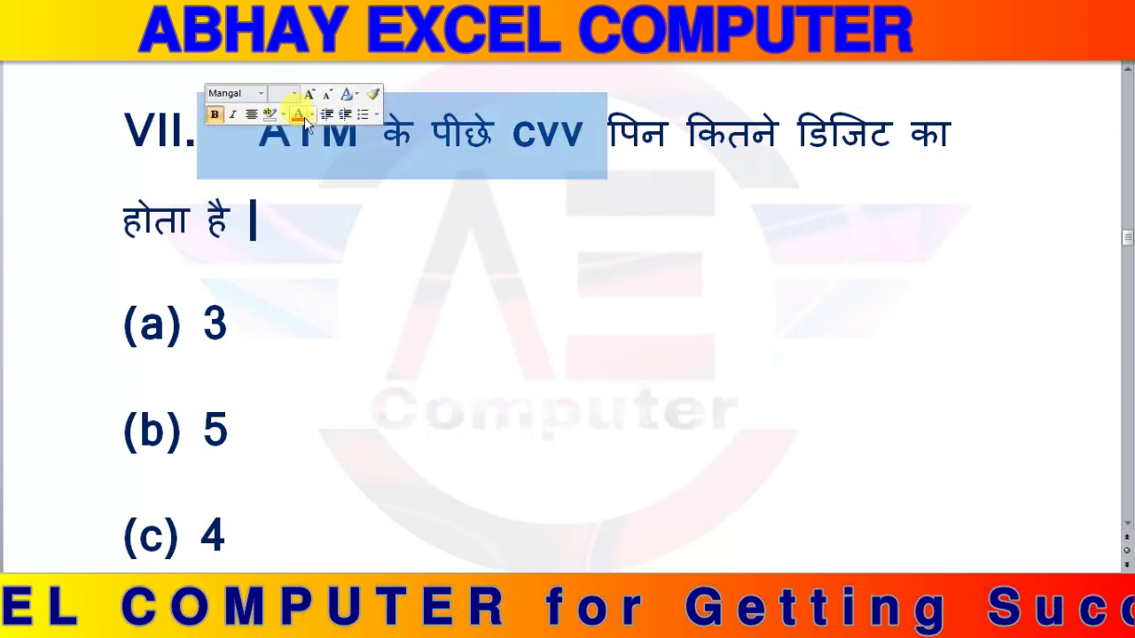
click(304, 117)
click(411, 206)
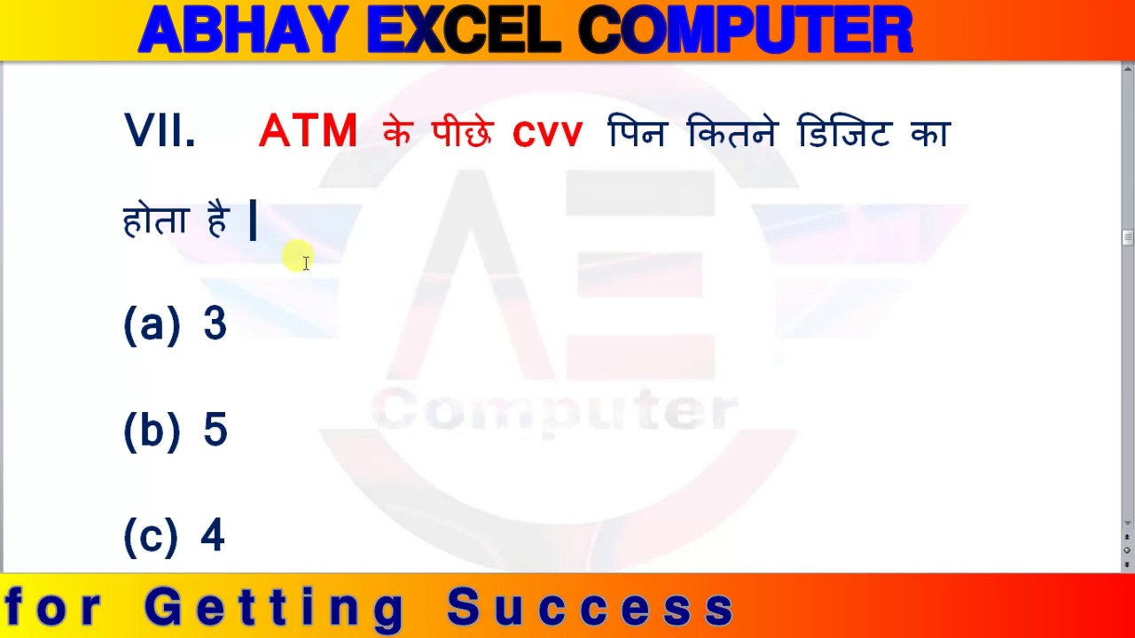
Colour option (a) 3 red as the CVV question's answer.
scroll(304, 269, down, 1)
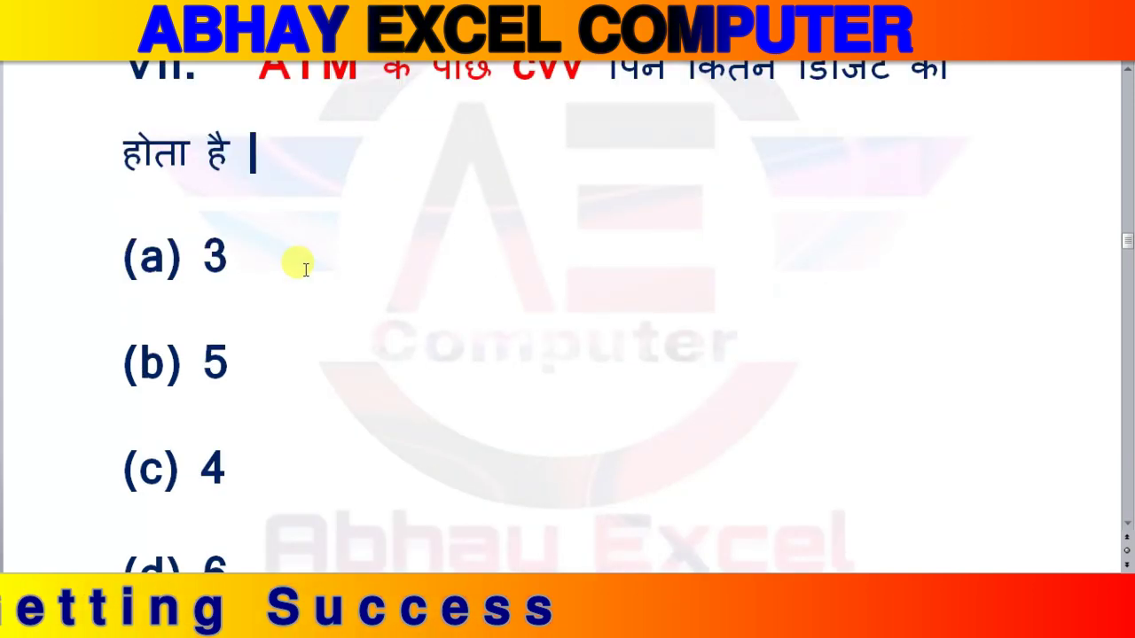
scroll(304, 269, down, 1)
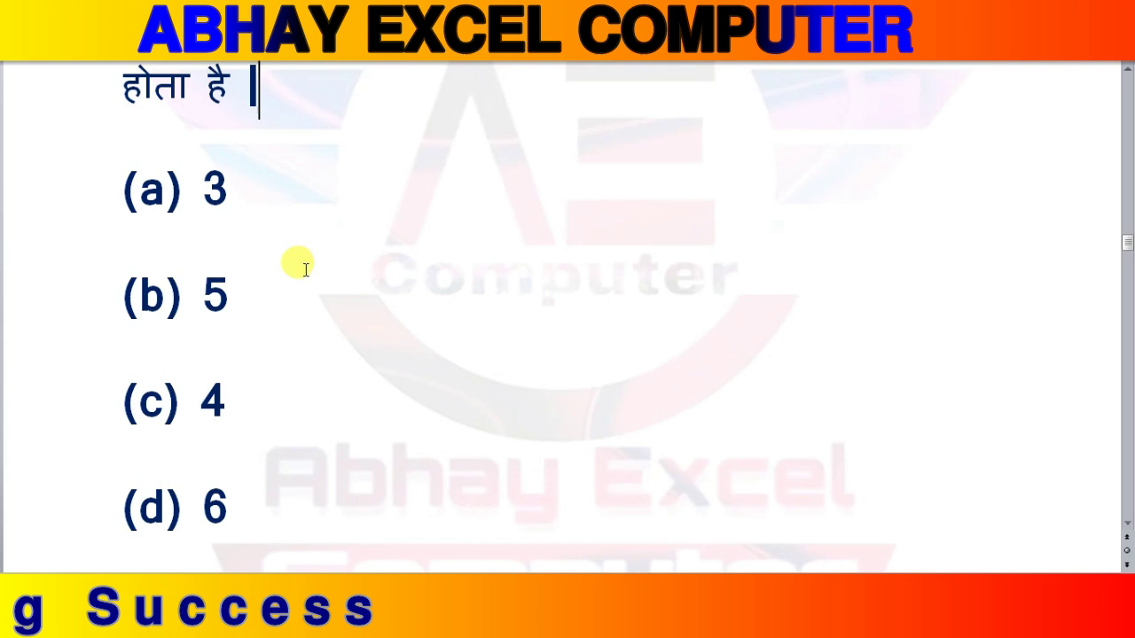
scroll(304, 269, up, 1)
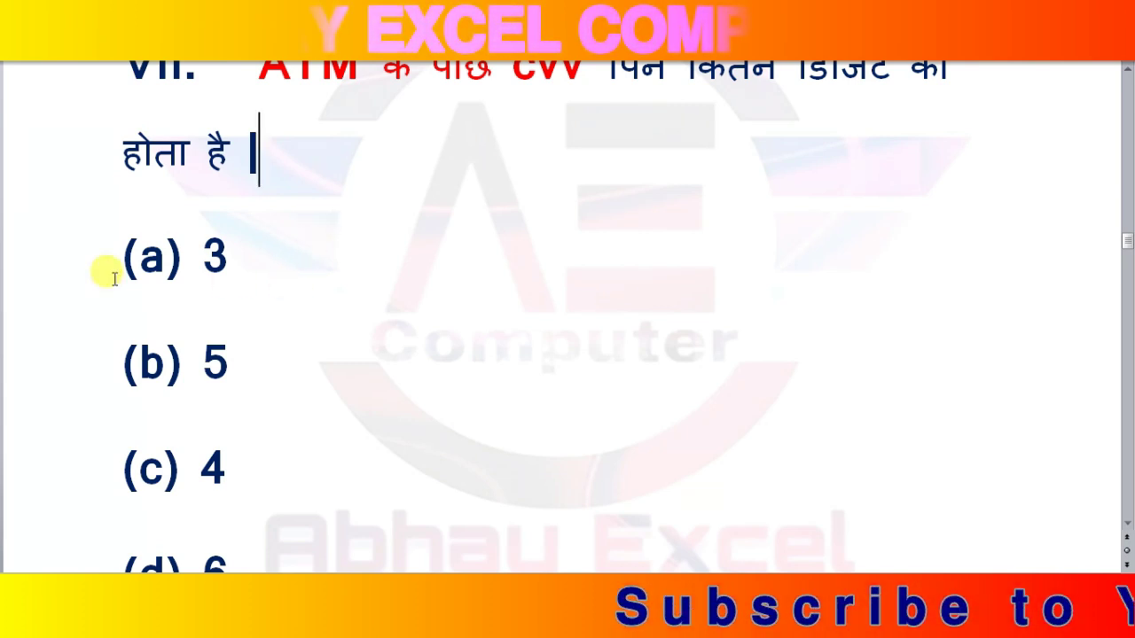
click(50, 258)
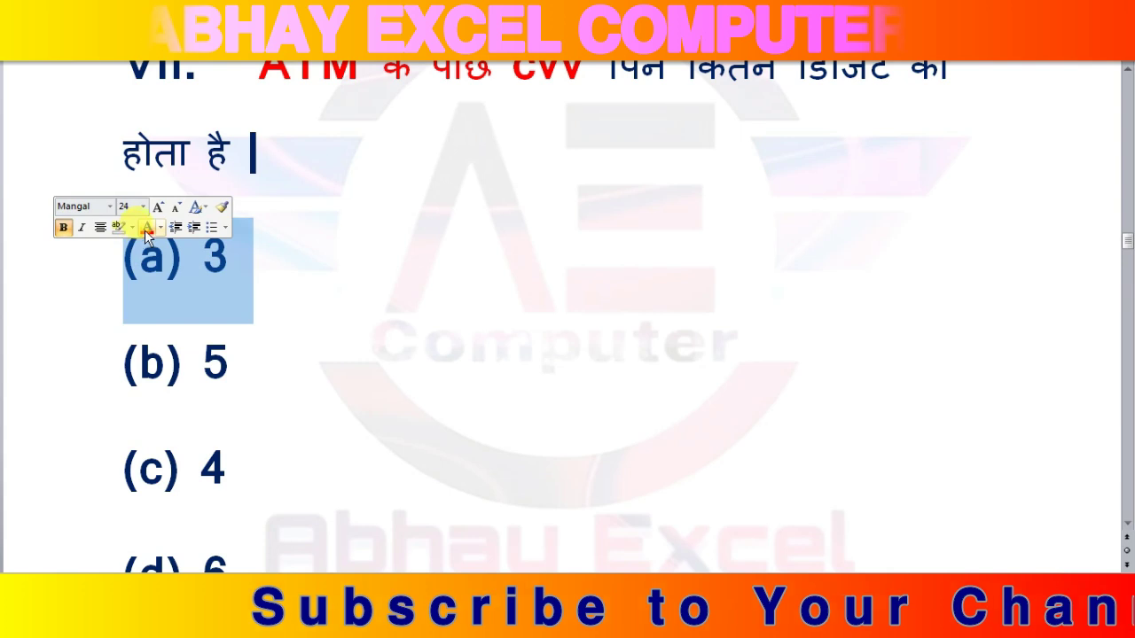
click(142, 224)
click(512, 271)
Add 'card verification value' after option (a) and 'debit card 16' after option (b) 5.
double_click(547, 99)
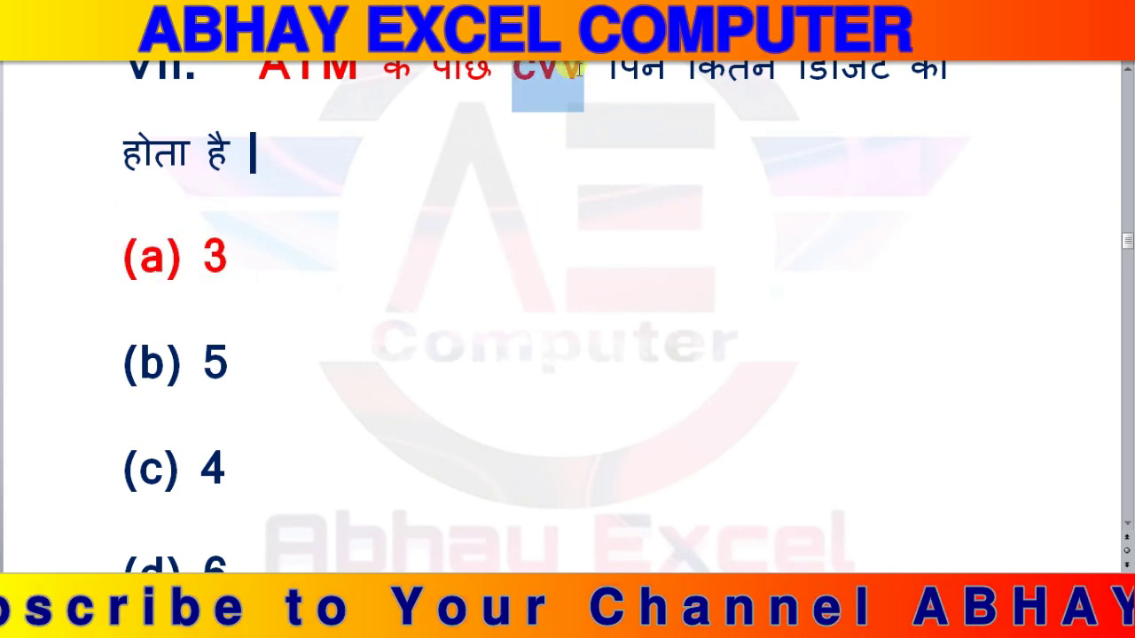
click(399, 247)
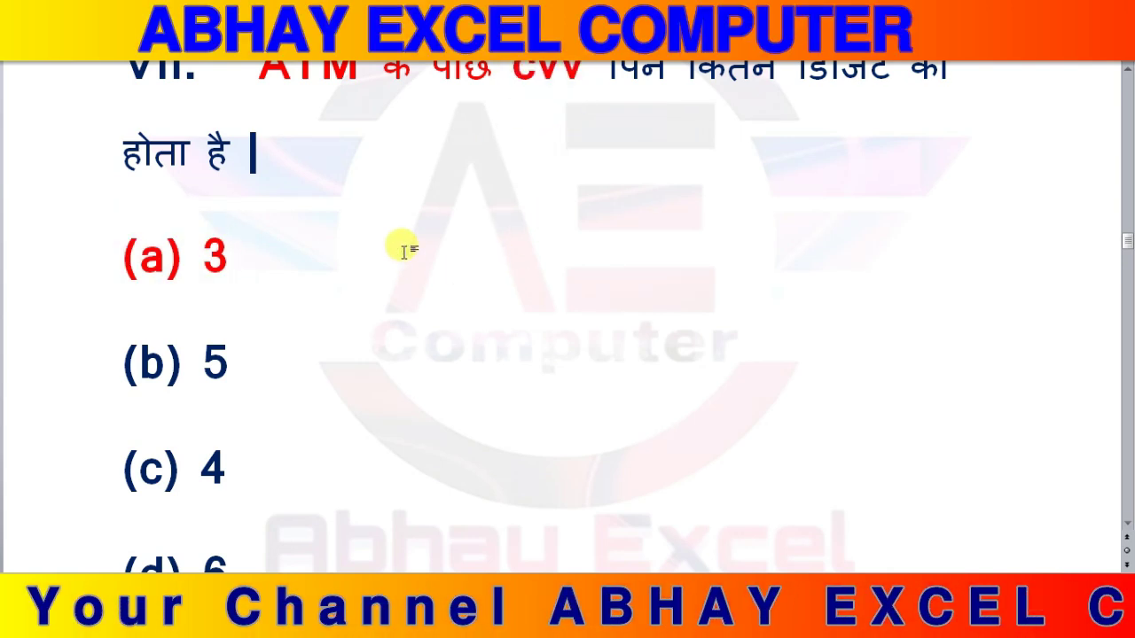
text(card)
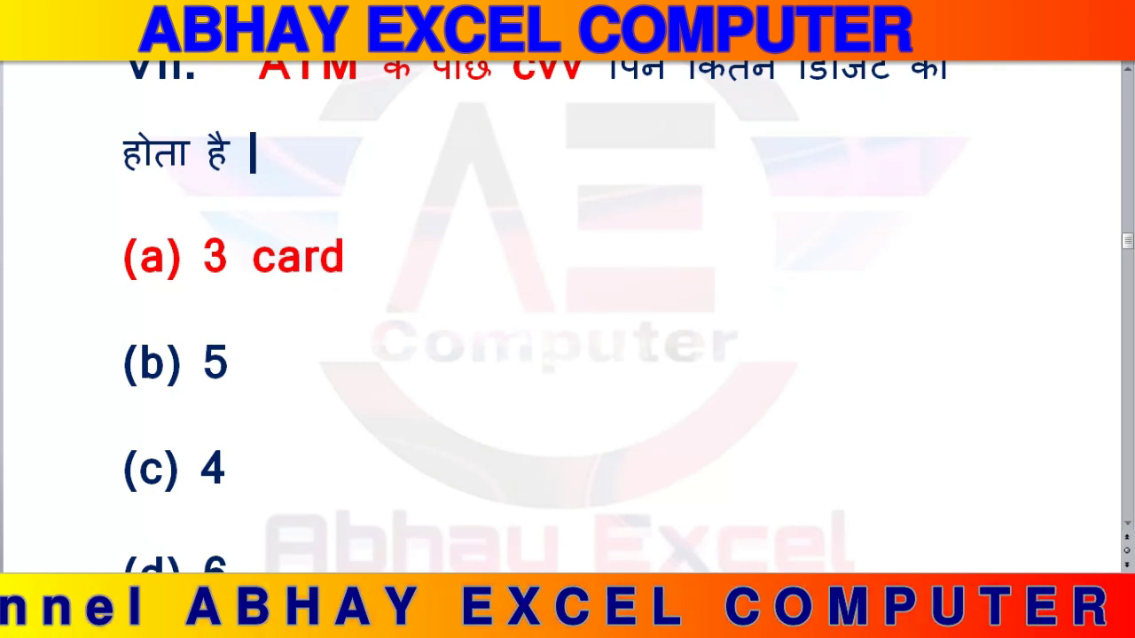
text( verifi)
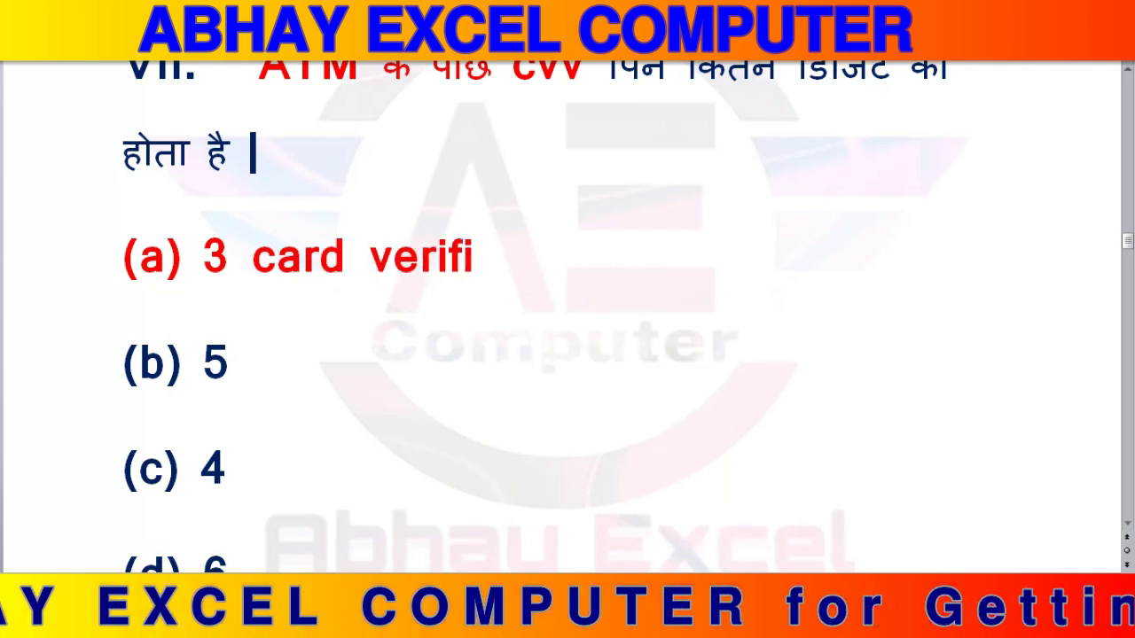
text(cation va)
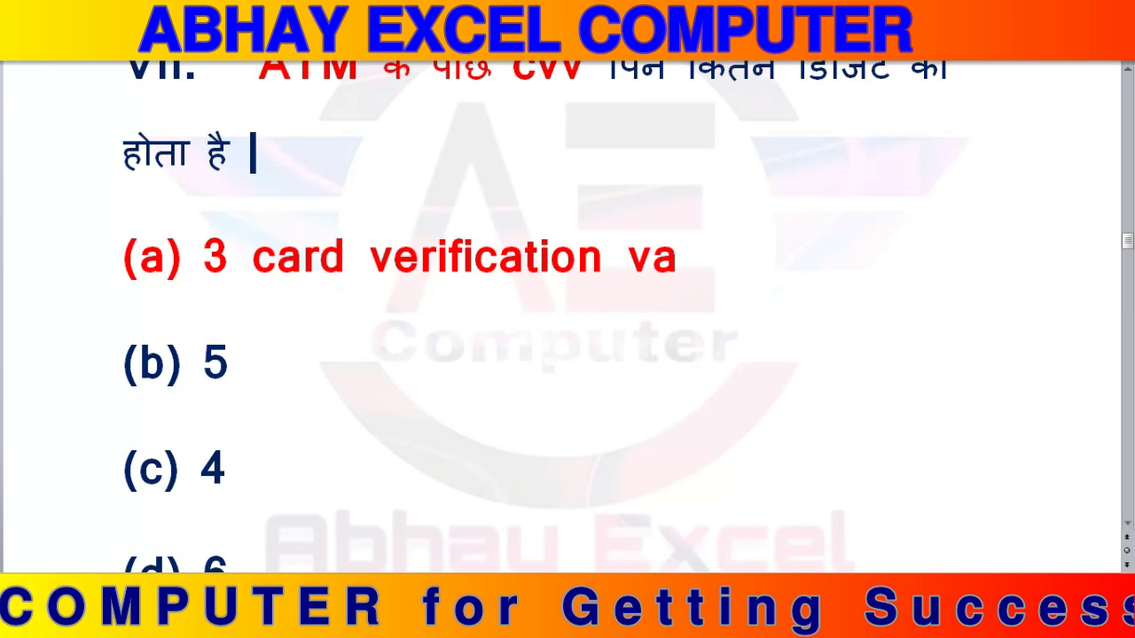
text(lue)
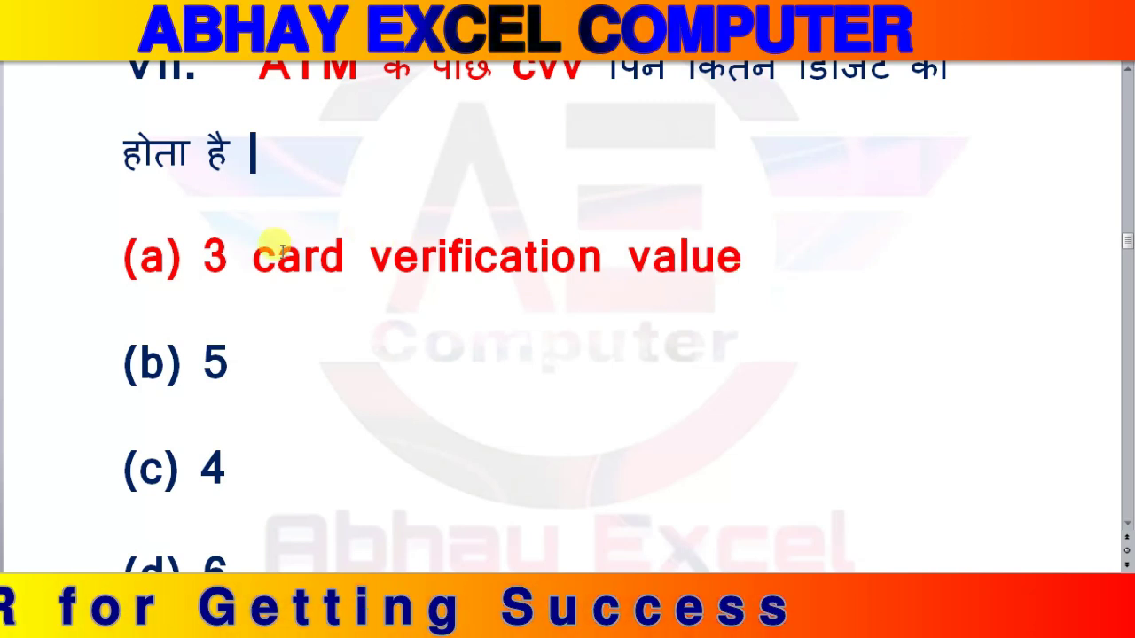
drag(252, 266, 742, 279)
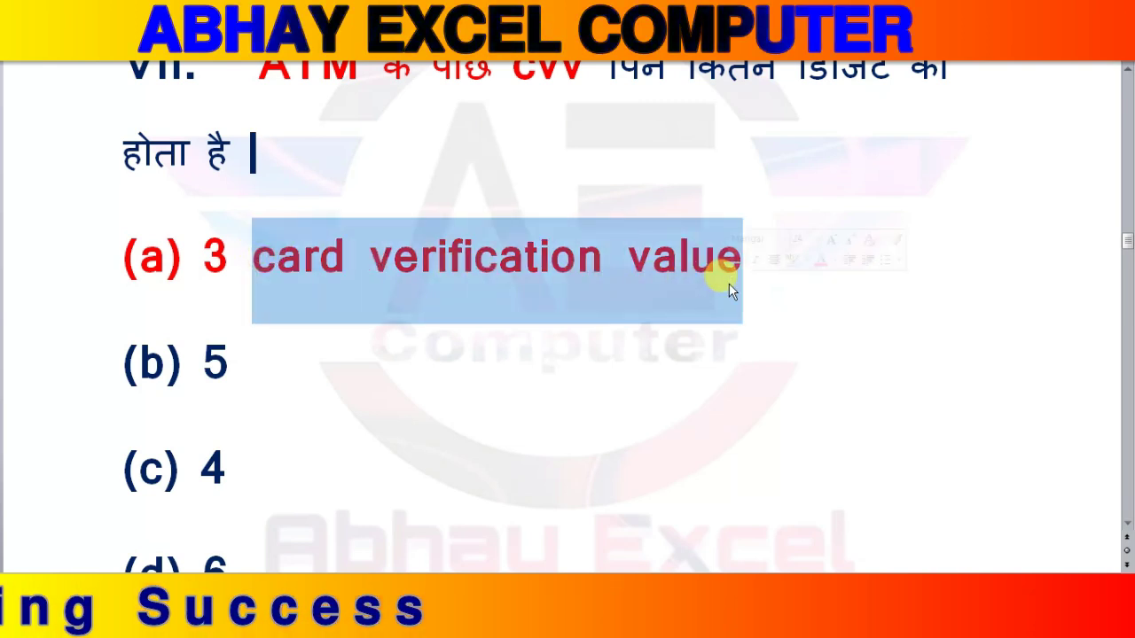
click(292, 343)
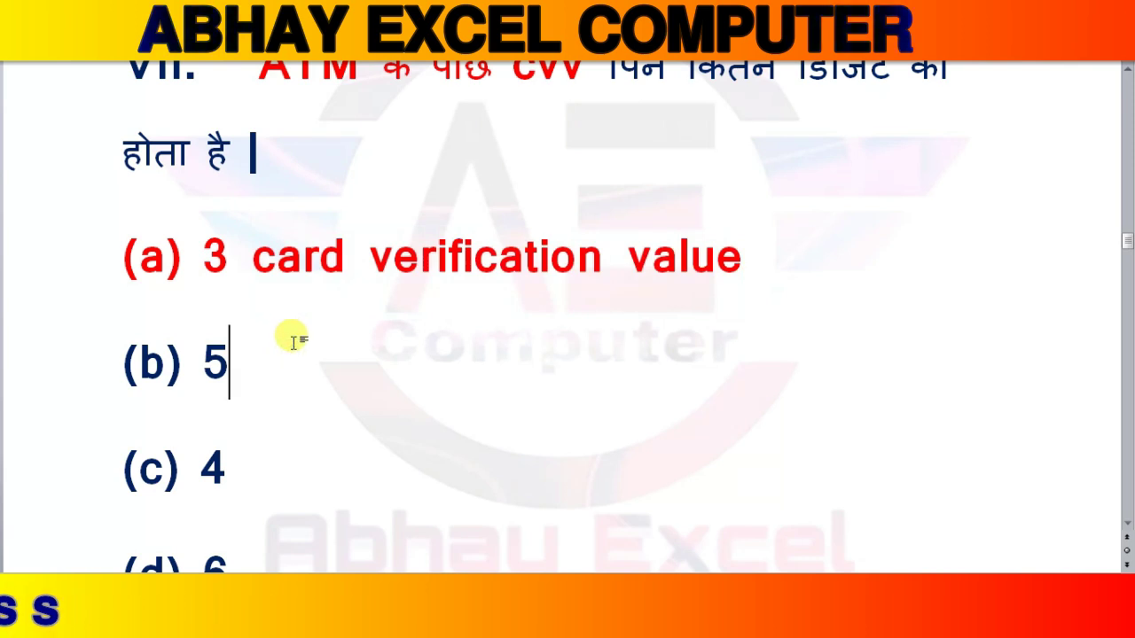
text( debit c)
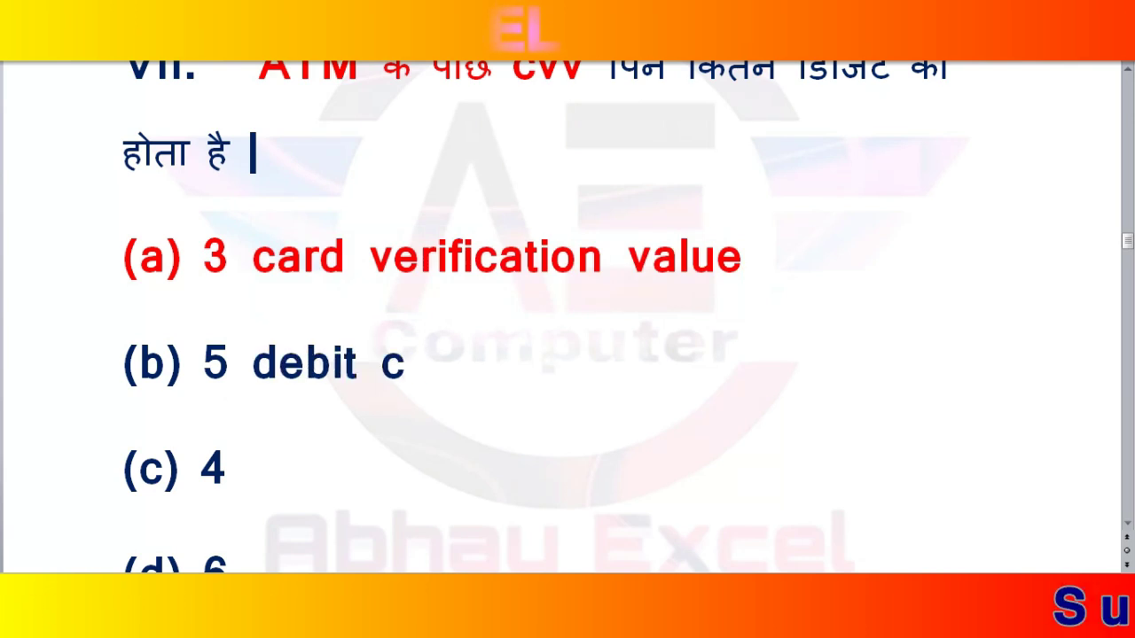
text(ard )
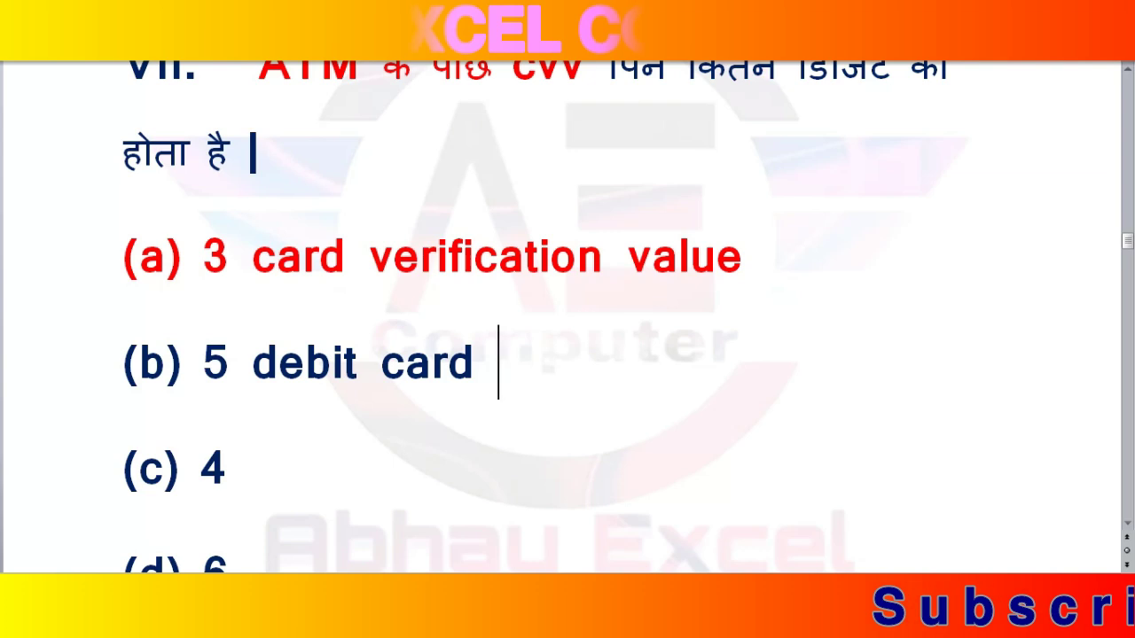
text(16)
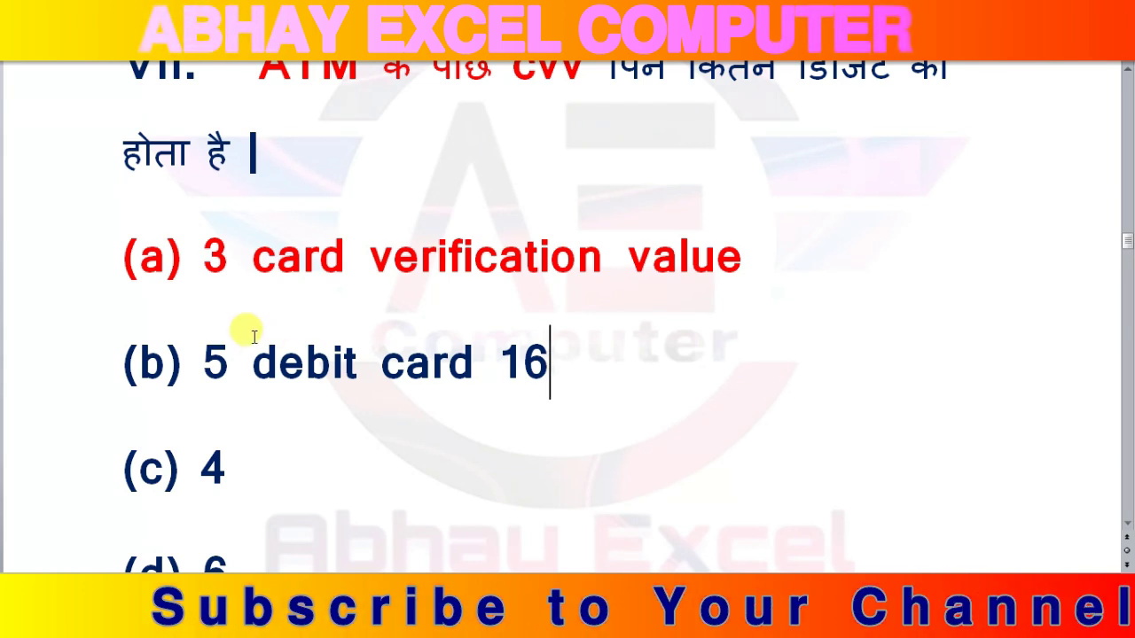
Colour the keyword 'Superscript' in question VIII red.
scroll(253, 337, down, 3)
scroll(254, 337, down, 2)
scroll(254, 337, down, 3)
scroll(253, 337, down, 2)
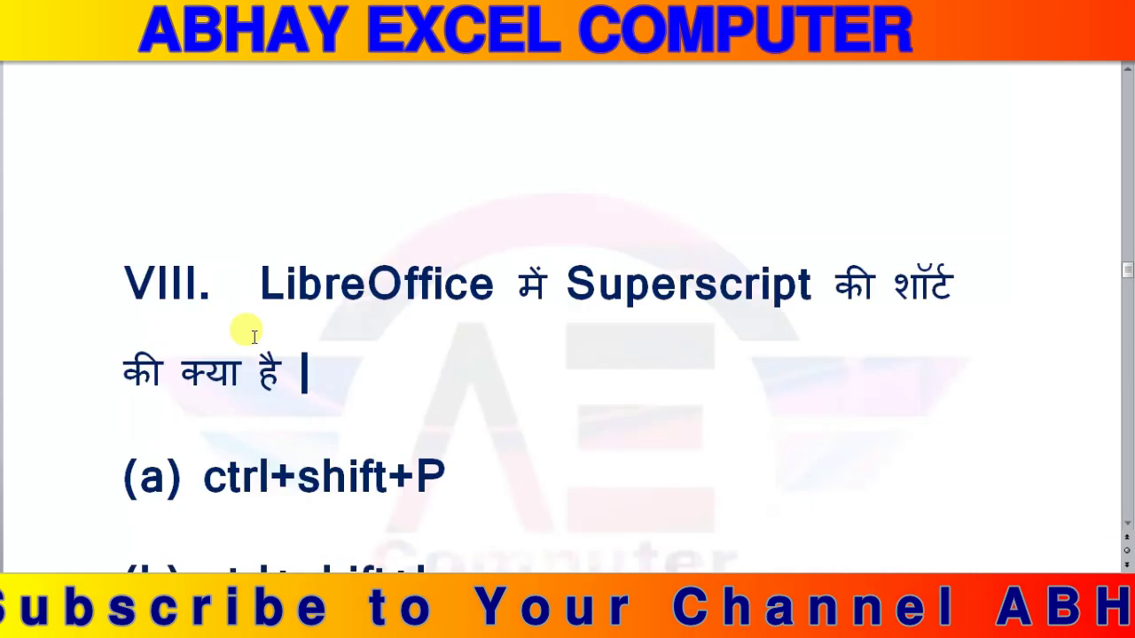
scroll(254, 337, down, 2)
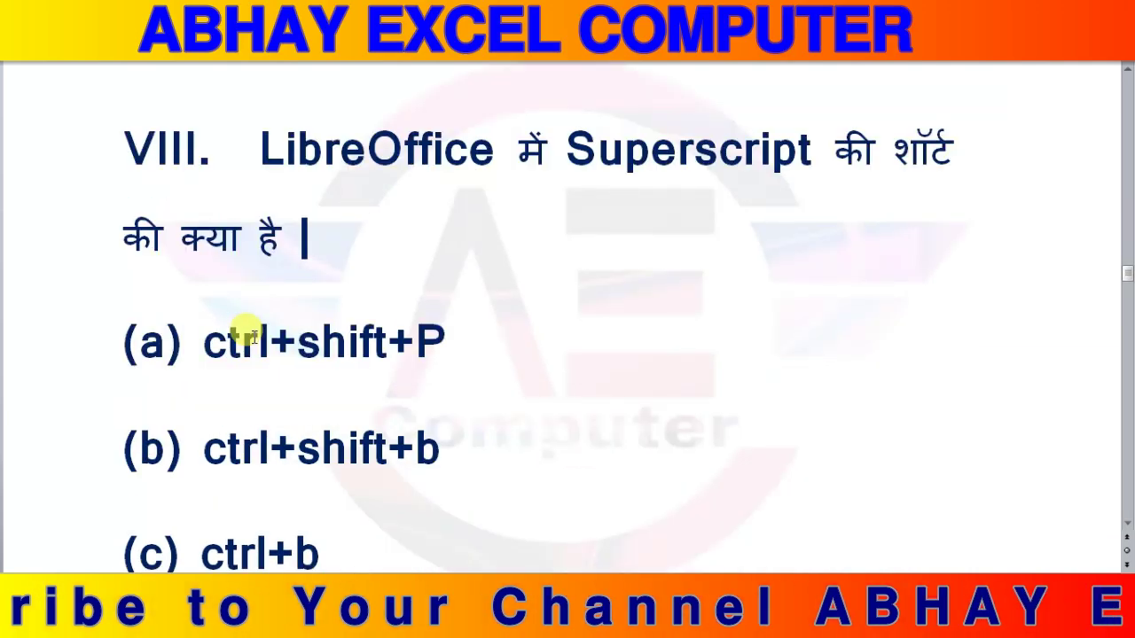
scroll(254, 338, down, 1)
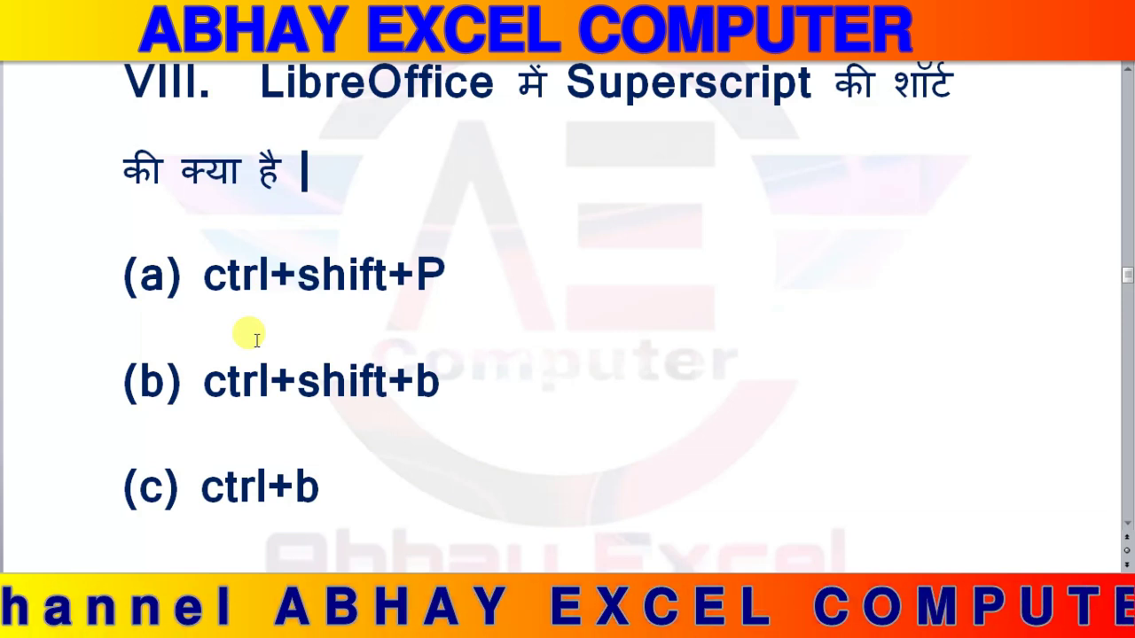
scroll(259, 345, down, 2)
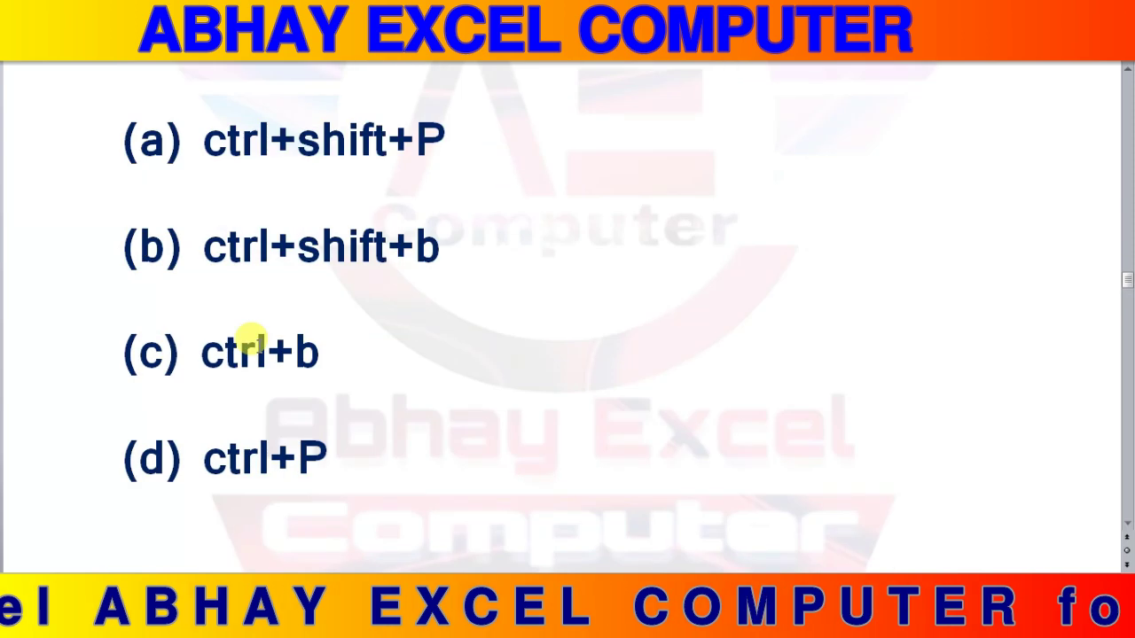
scroll(259, 346, up, 1)
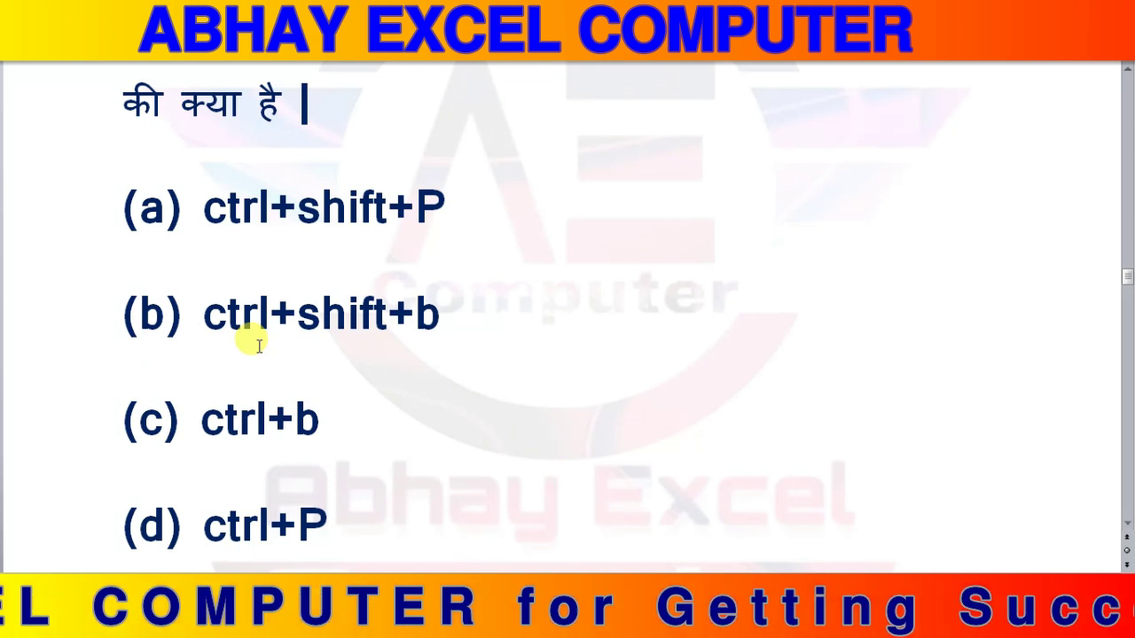
scroll(259, 345, up, 1)
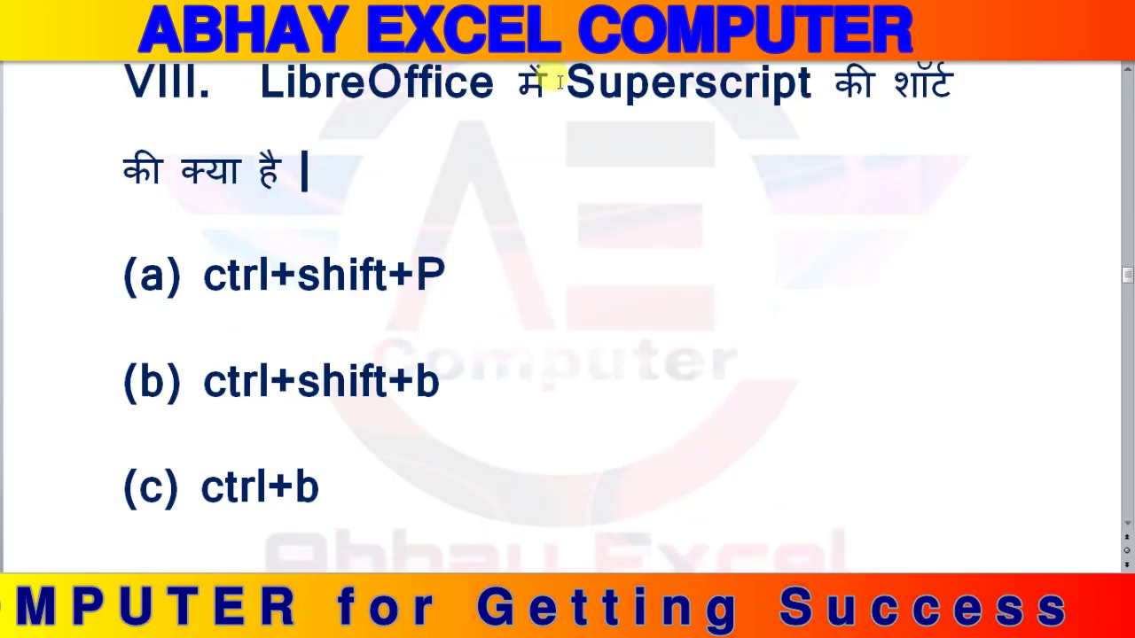
drag(561, 81, 873, 82)
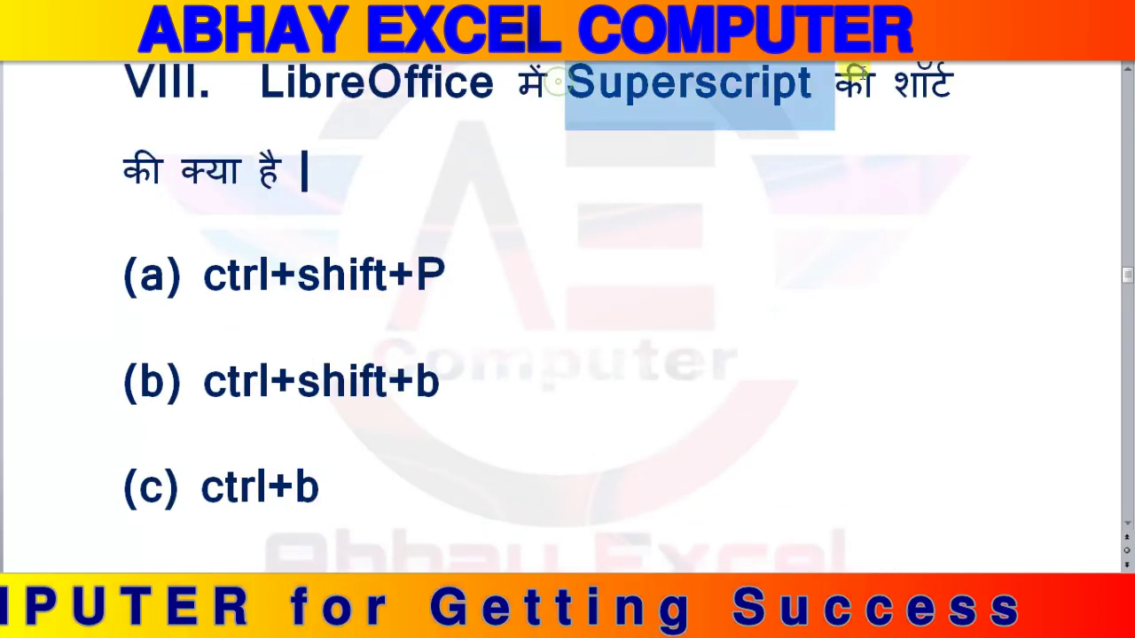
click(972, 64)
Make answer line (a) ctrl+shift+P red.
click(16, 282)
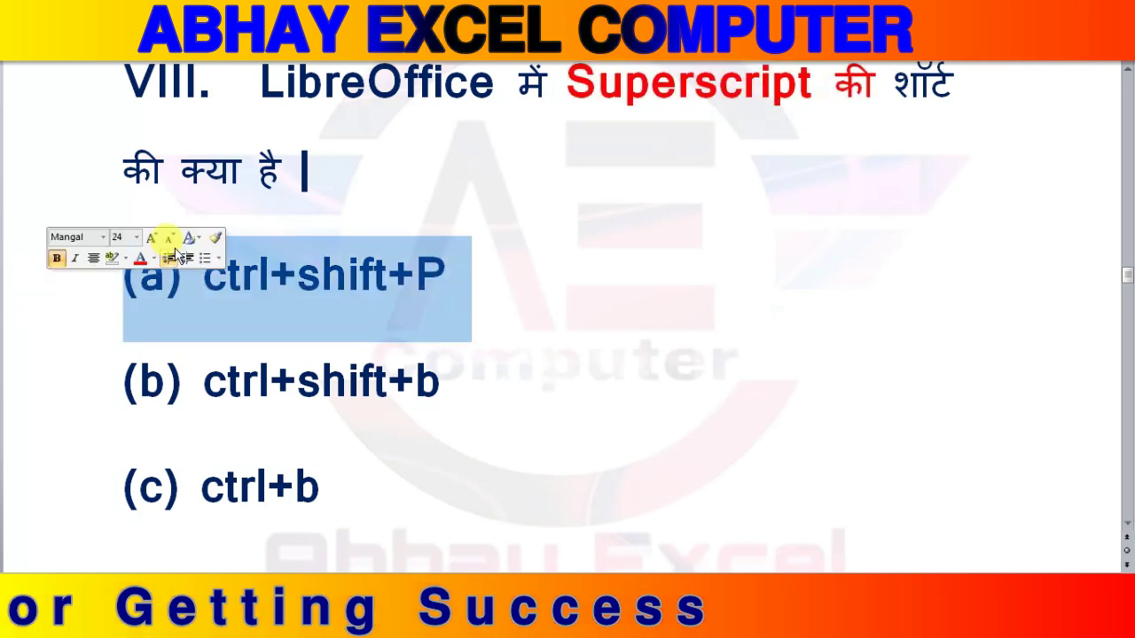
click(140, 259)
click(450, 279)
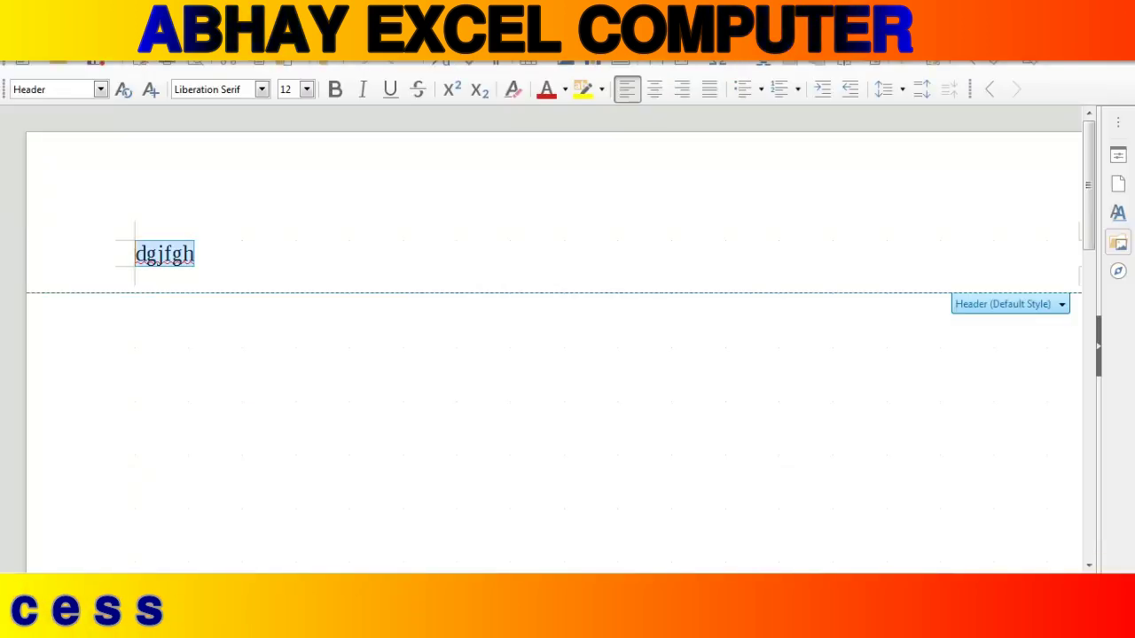
Type (X+Y)2 in the body and raise the 2 to superscript with Ctrl+Shift+P.
click(158, 342)
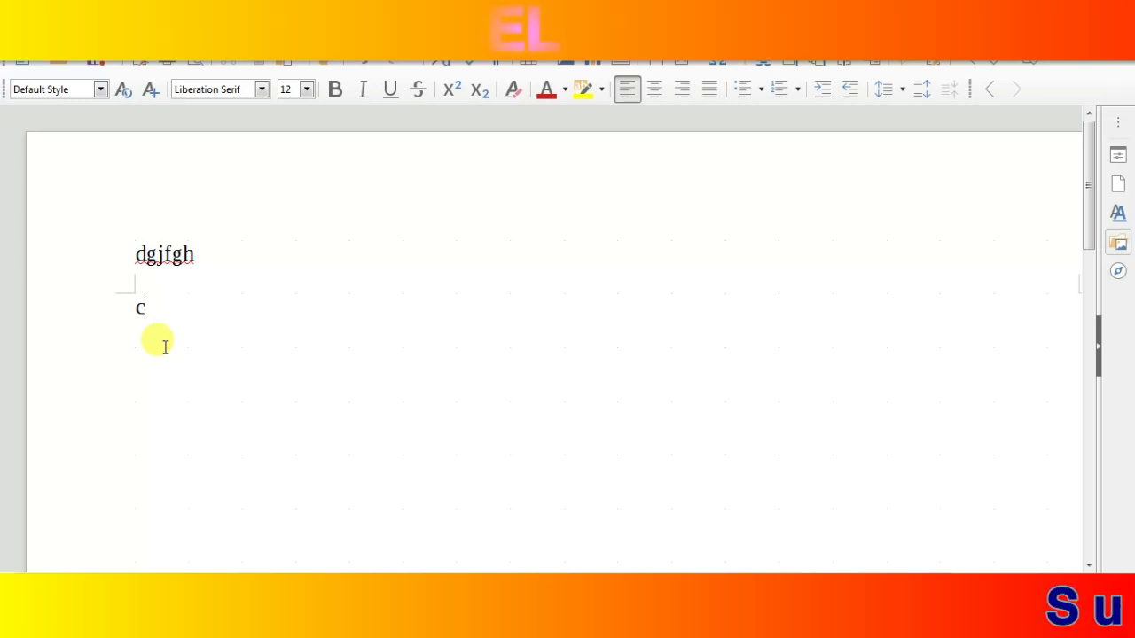
text((X+Y)
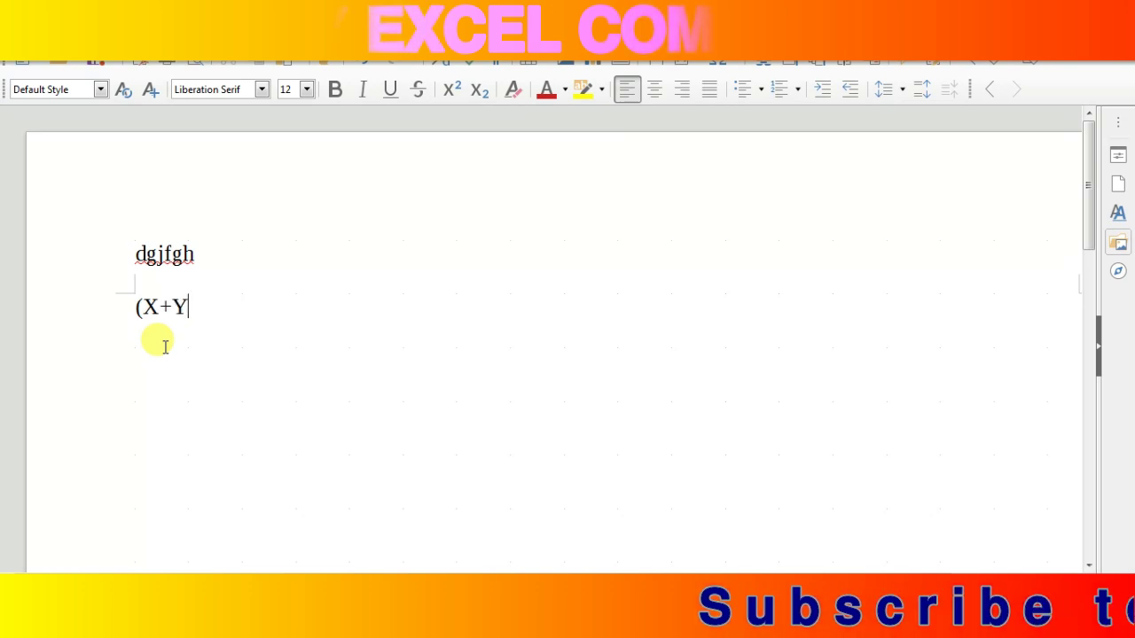
text()2)
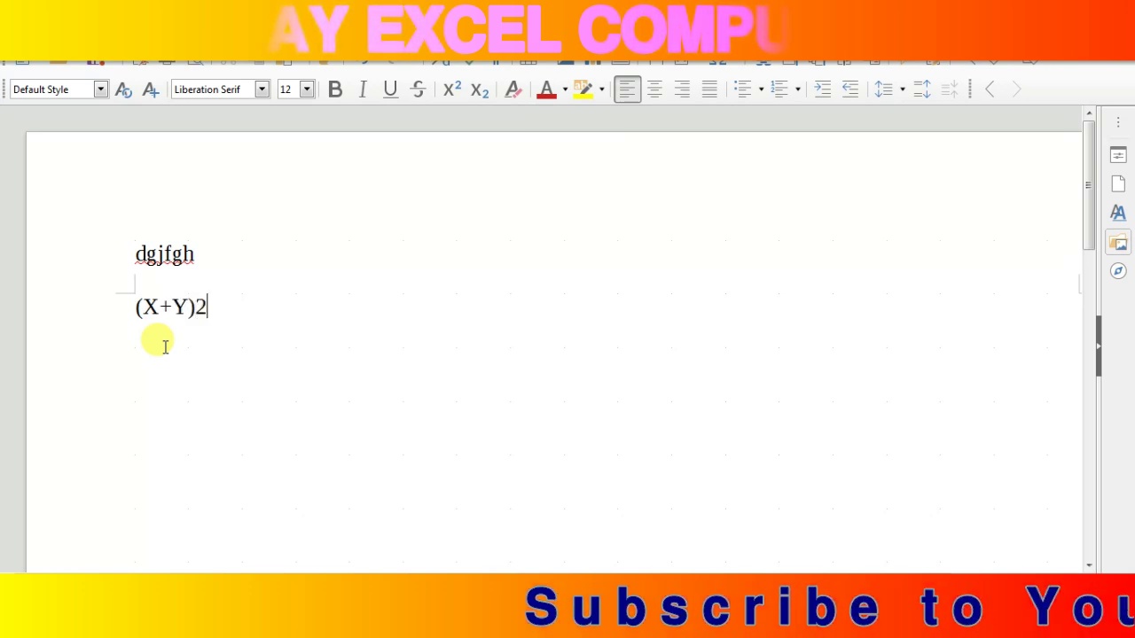
drag(196, 306, 215, 303)
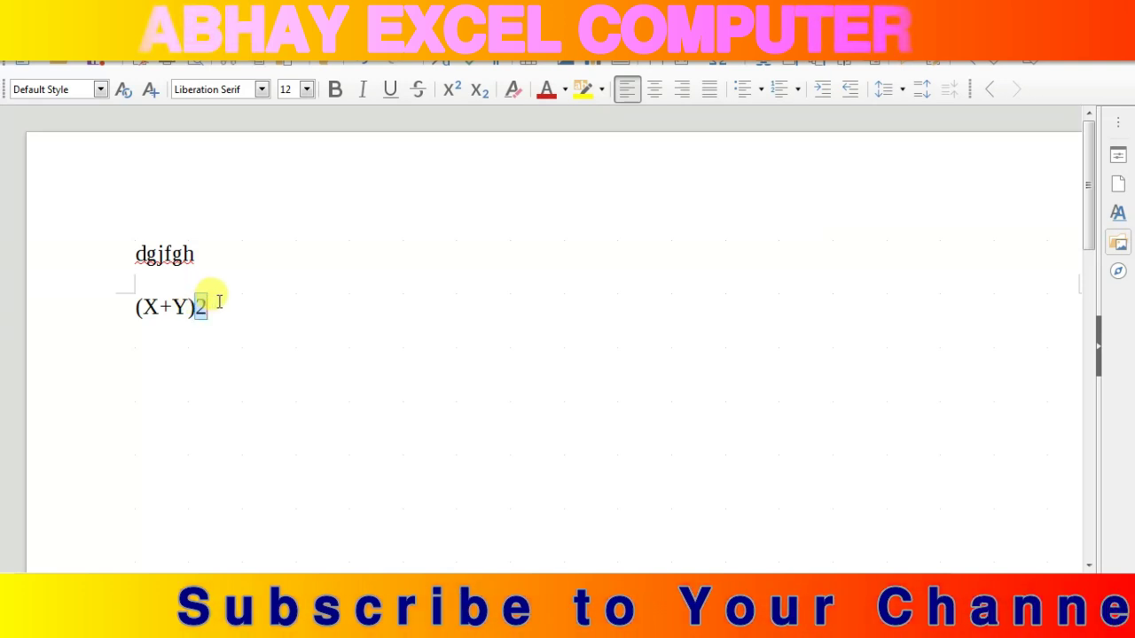
key(ctrl+shift+p)
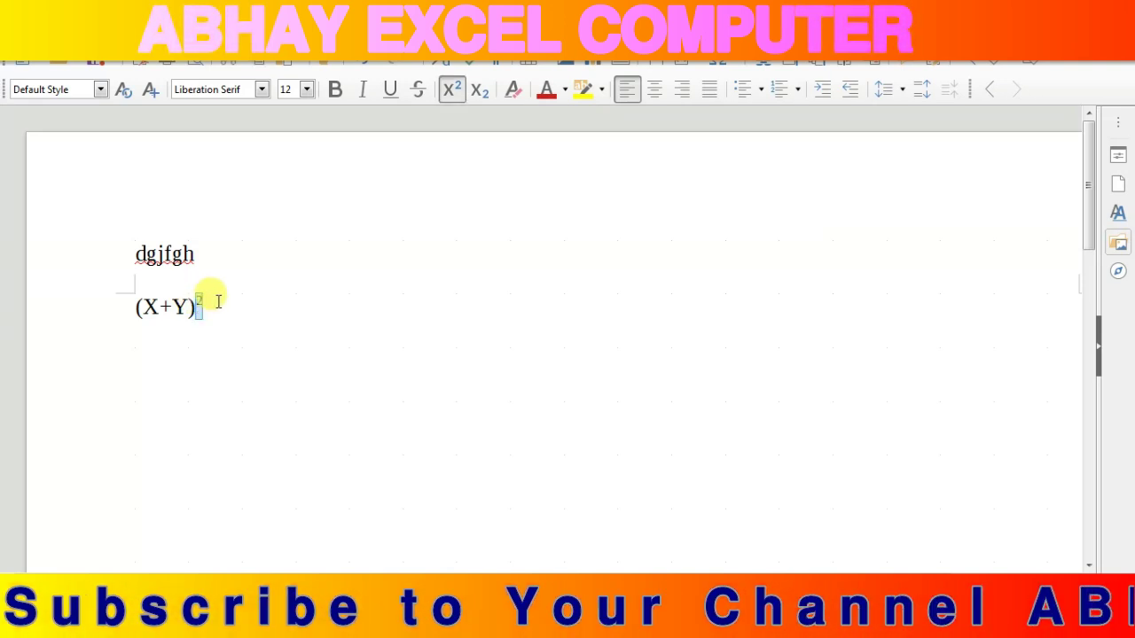
click(218, 302)
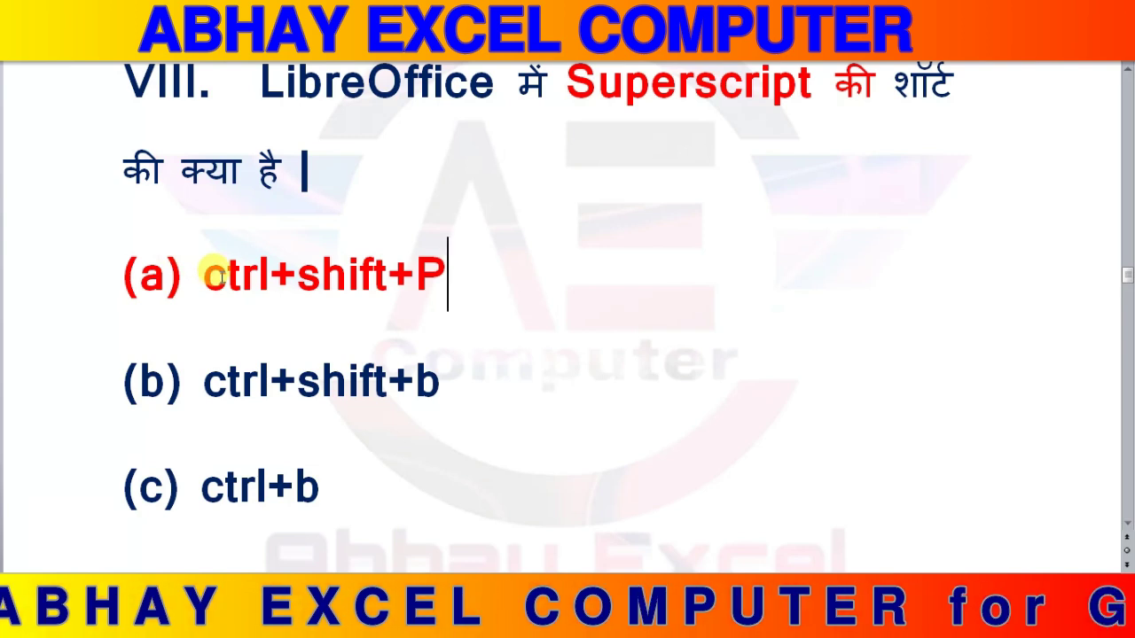
Colour answer line (c) ctrl+alt+c of question IX red.
scroll(219, 278, down, 5)
scroll(219, 278, down, 5)
scroll(219, 278, down, 2)
scroll(219, 278, down, 3)
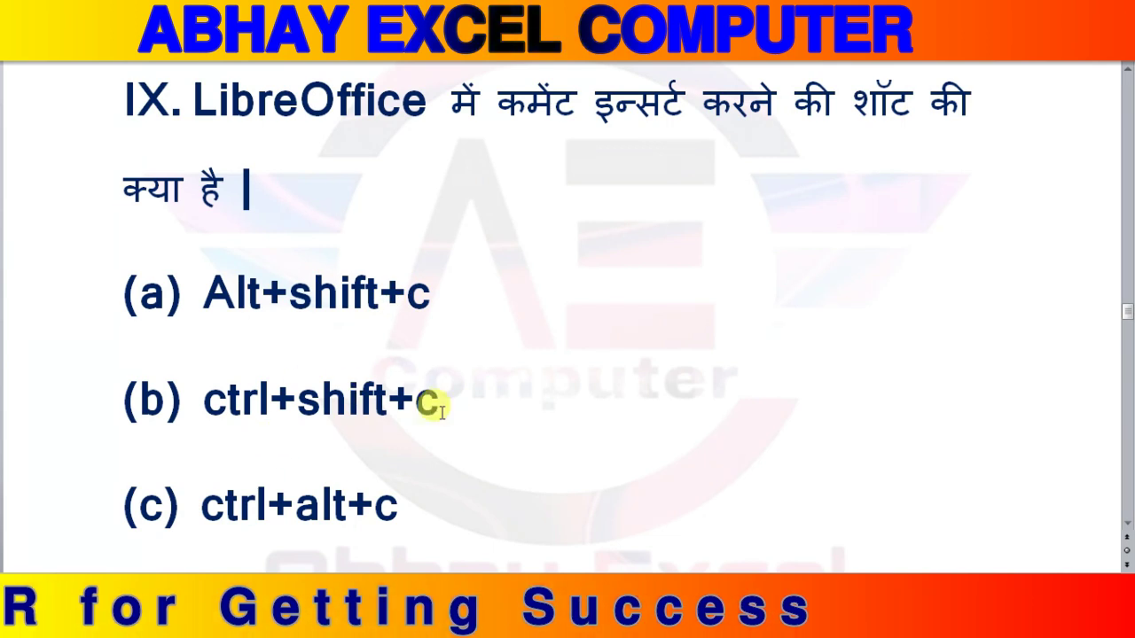
scroll(266, 487, down, 3)
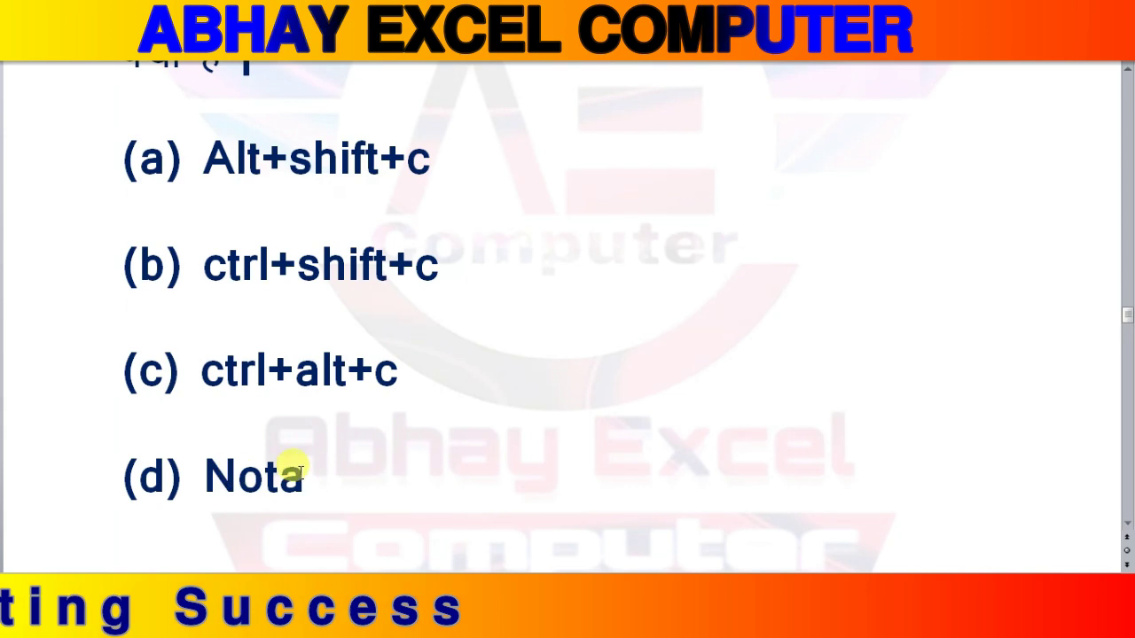
scroll(304, 452, up, 3)
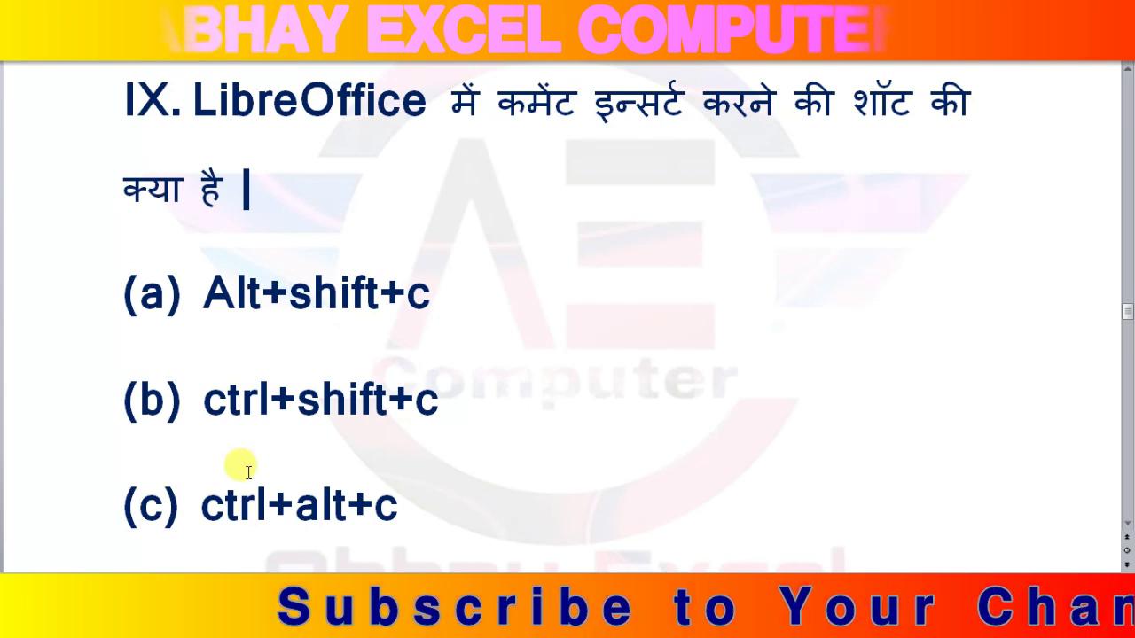
click(24, 514)
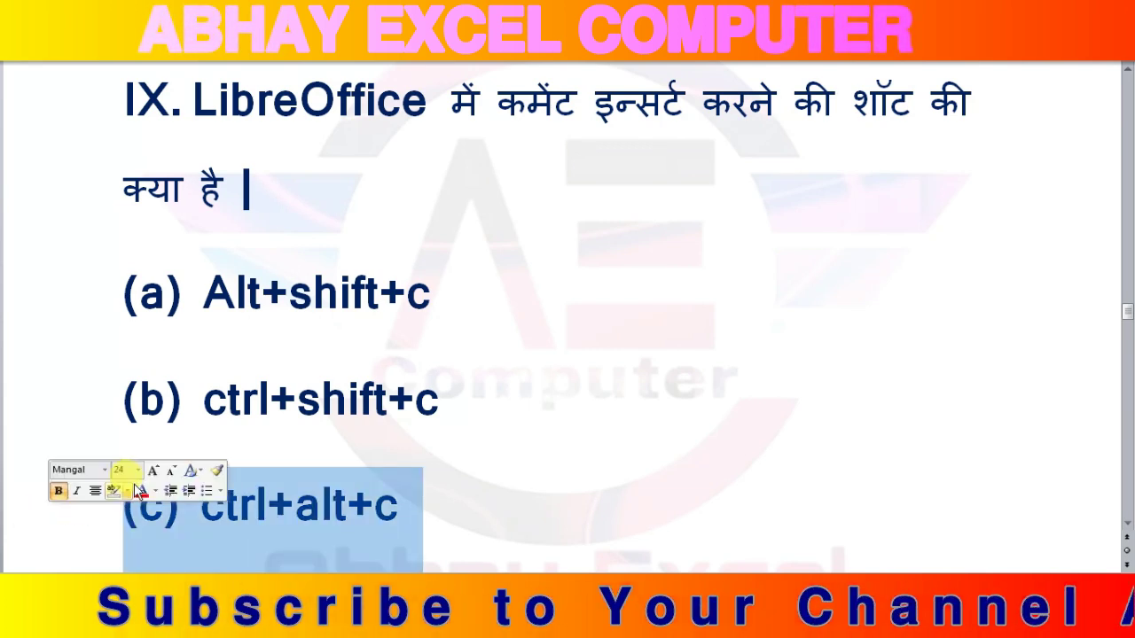
click(173, 490)
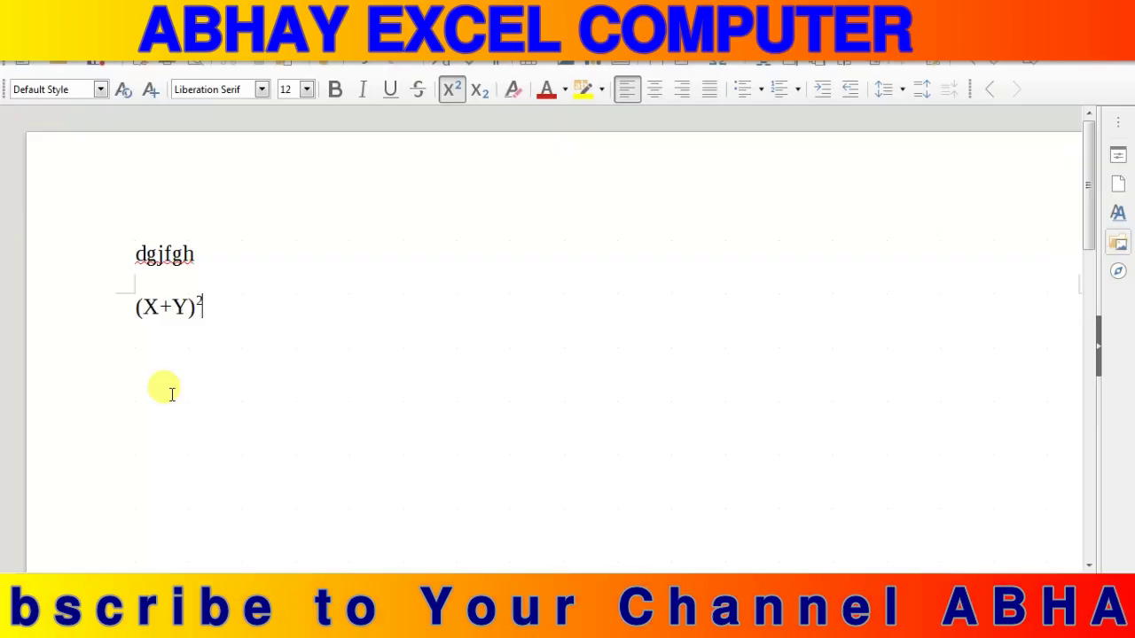
Add the comment 'ABHAY EXCEL COMPUTER' to the selected (X+Y)² expression using Ctrl+Alt+C.
drag(96, 303, 361, 307)
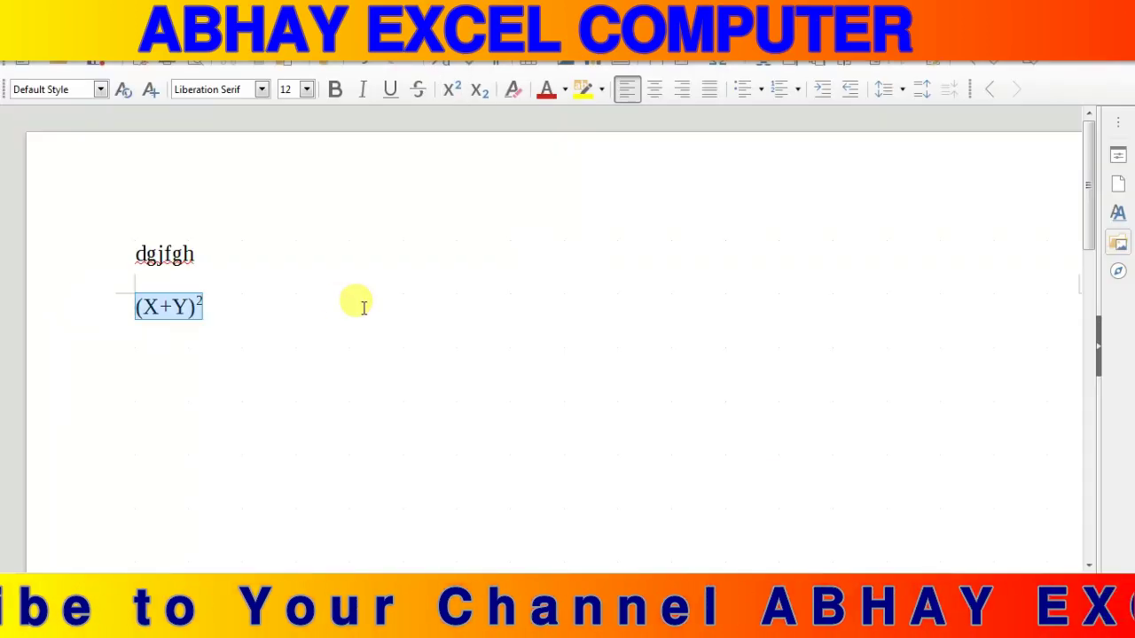
key(ctrl+alt+c)
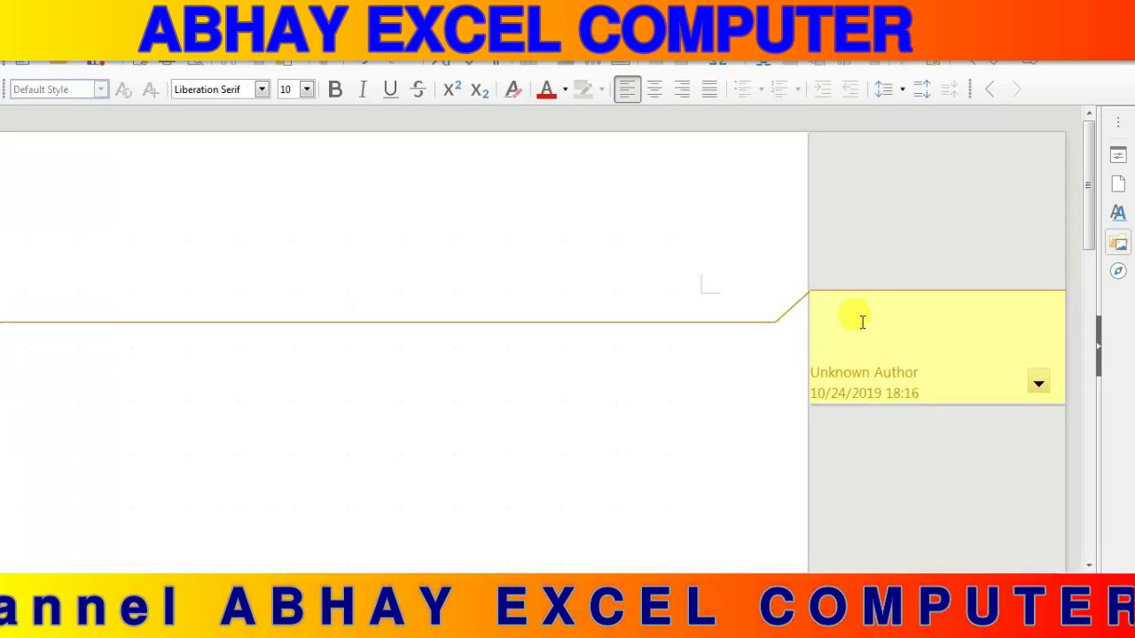
text(ABHAY)
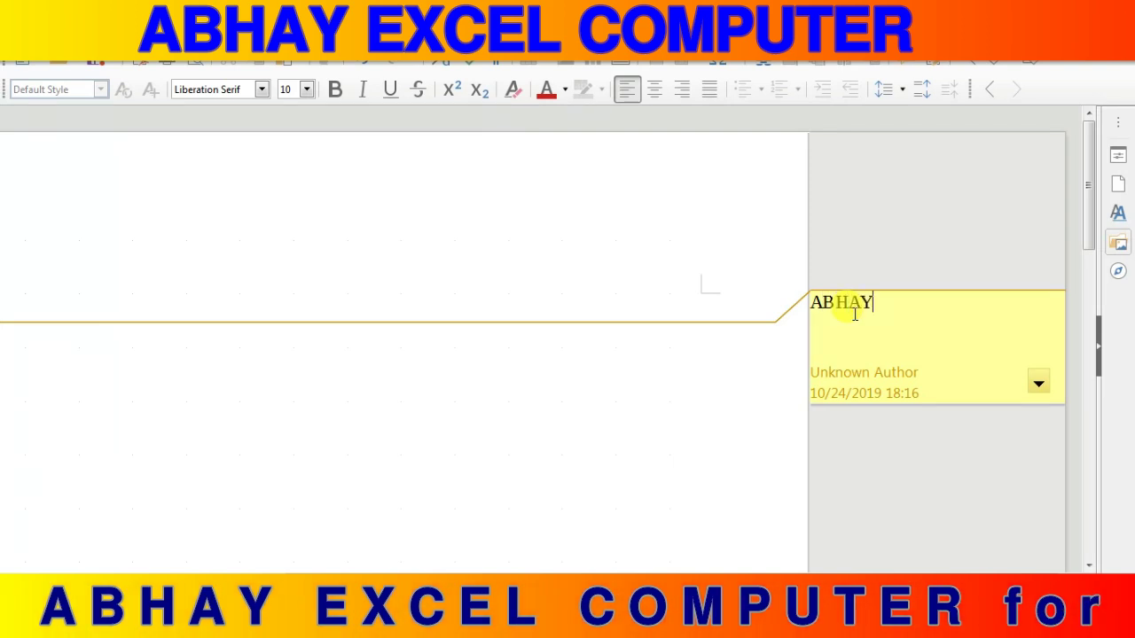
text( EXCEL COMPUTER)
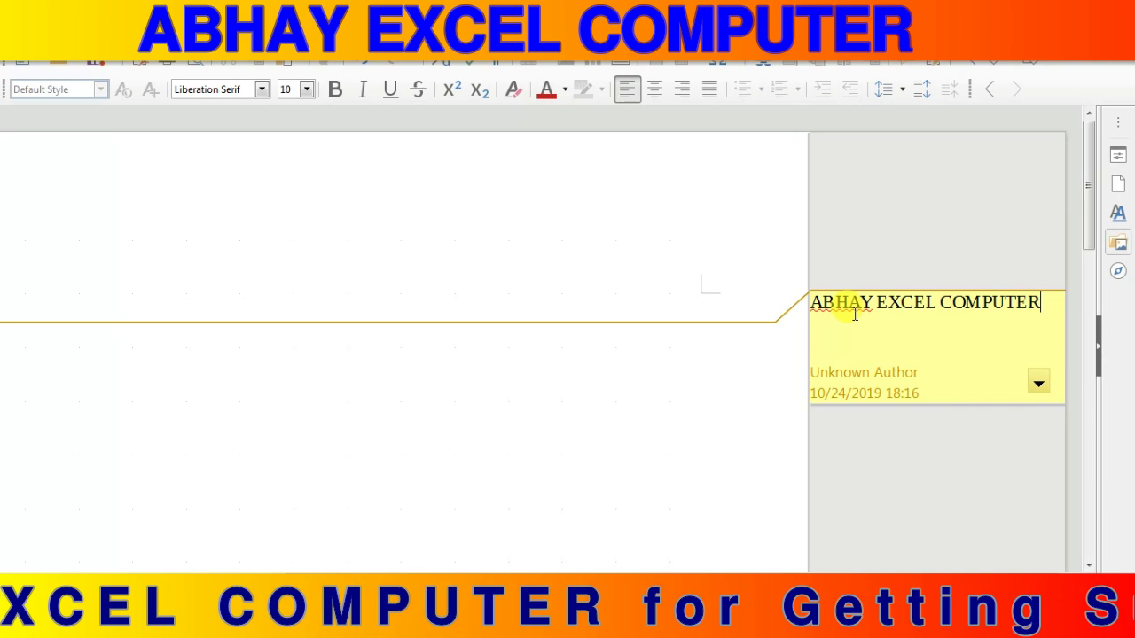
click(663, 378)
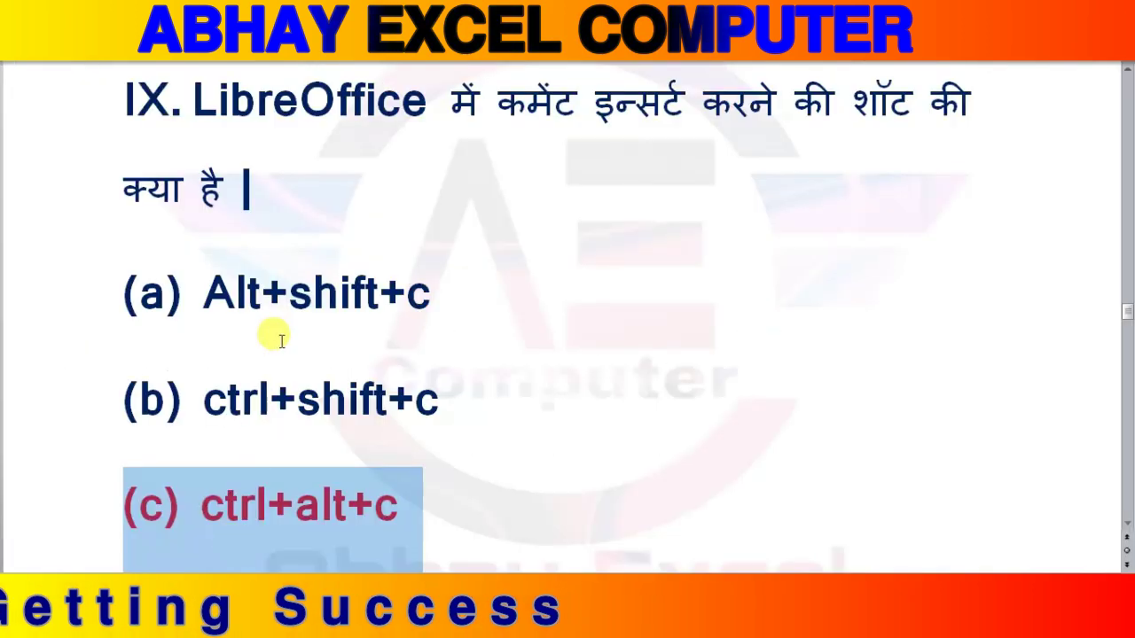
scroll(283, 333, down, 10)
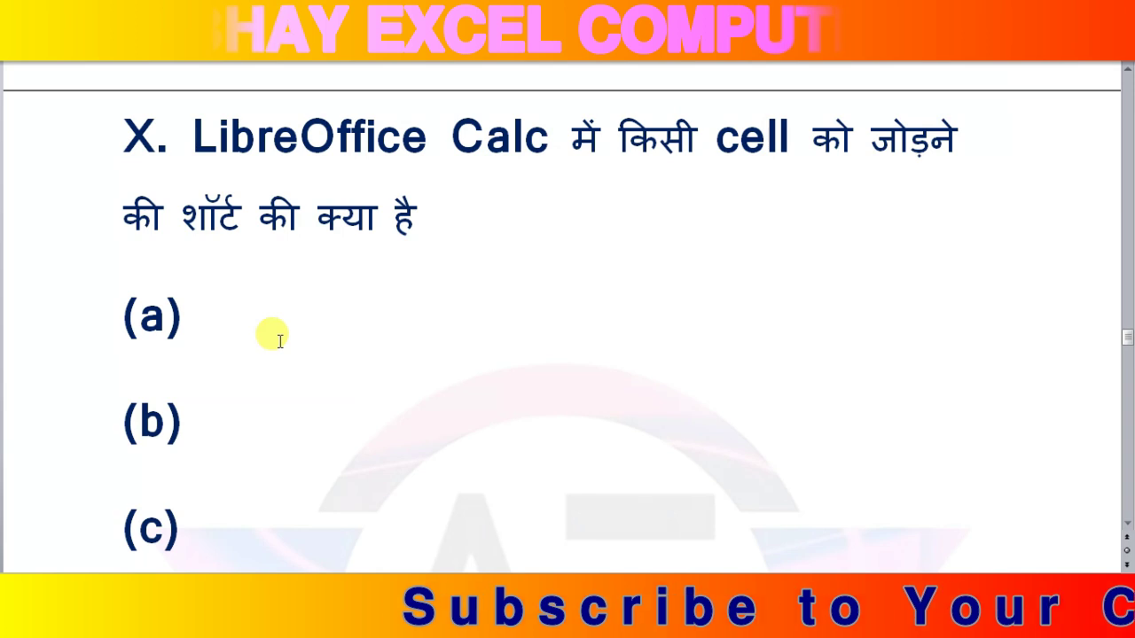
Put the cursor after option (a) of question X, then switch to LibreOffice Calc.
scroll(280, 342, down, 1)
scroll(280, 337, down, 1)
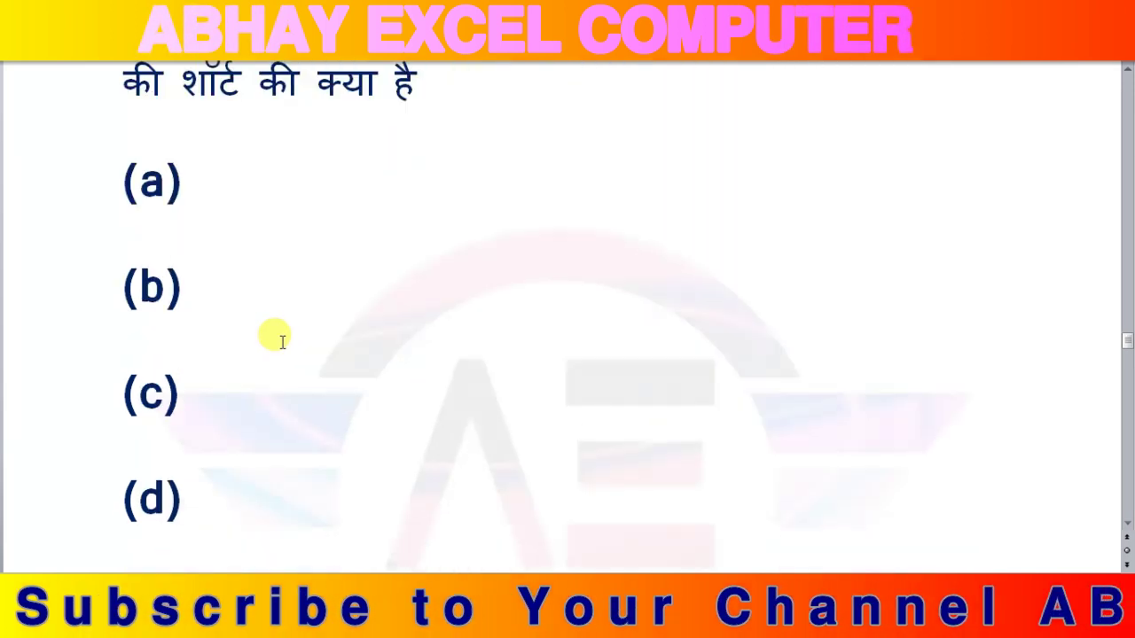
scroll(266, 319, up, 1)
click(226, 250)
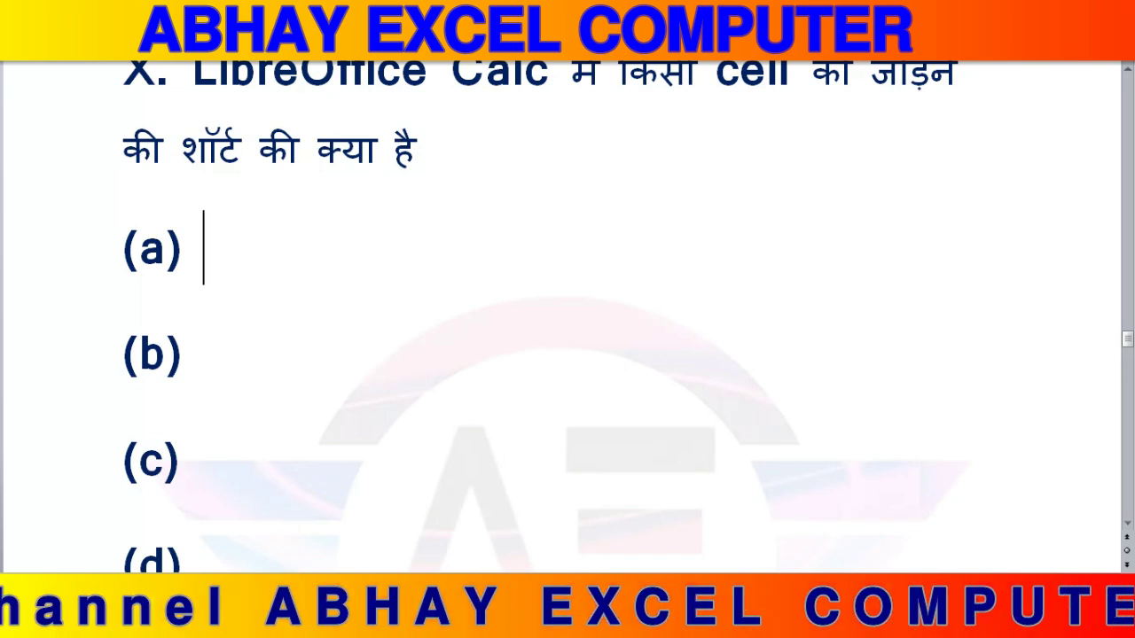
click(293, 621)
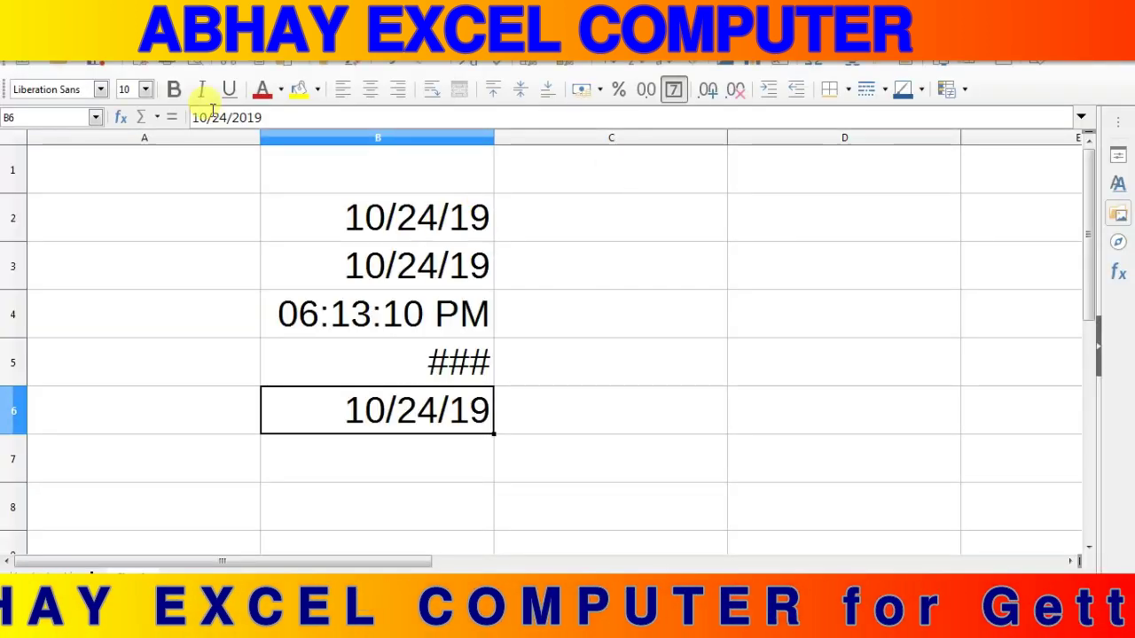
Enter ABHAY, EXCEL and COMPUTER in A1:A3, and ABHAY in C1.
click(110, 188)
text(A)
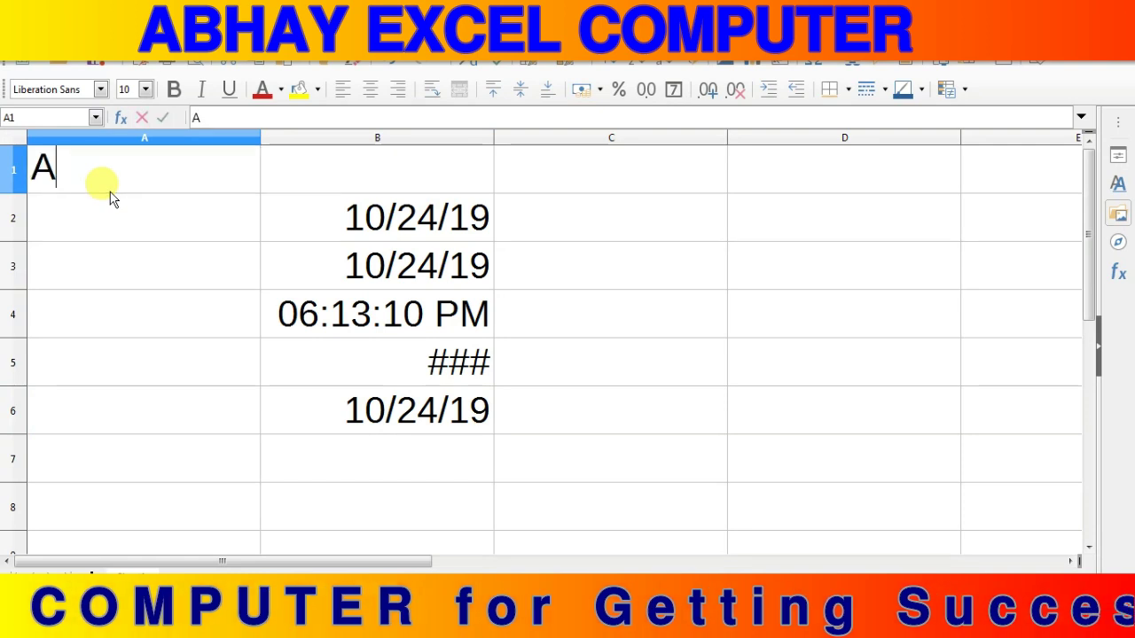
text(BHAY)
key(Return)
text(A)
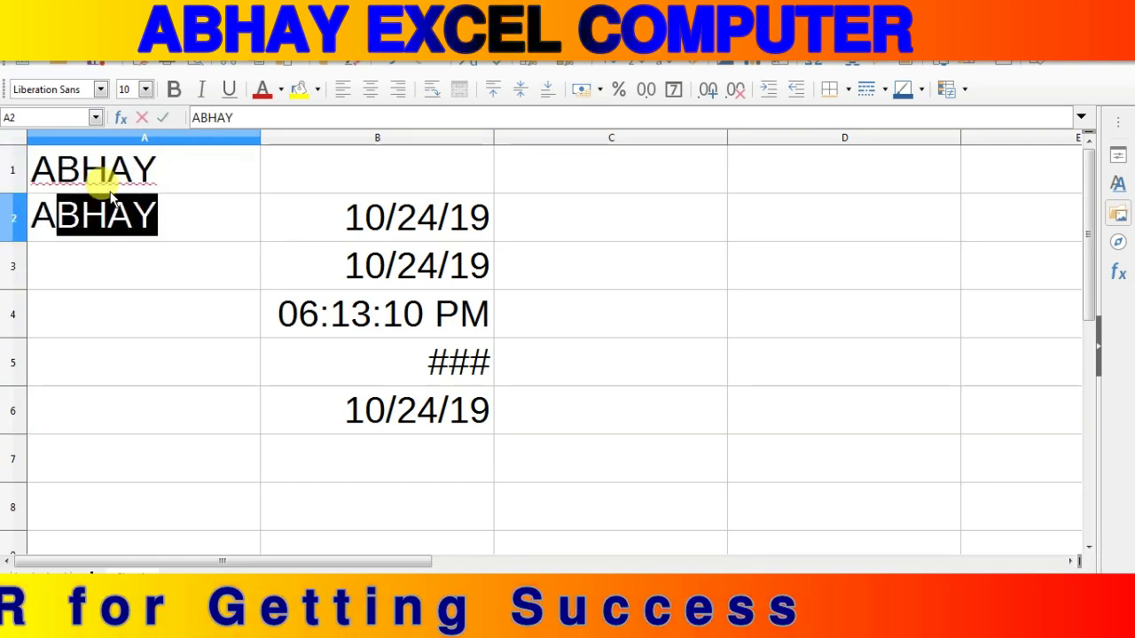
text(EXCE)
key(BackSpace)
key(BackSpace)
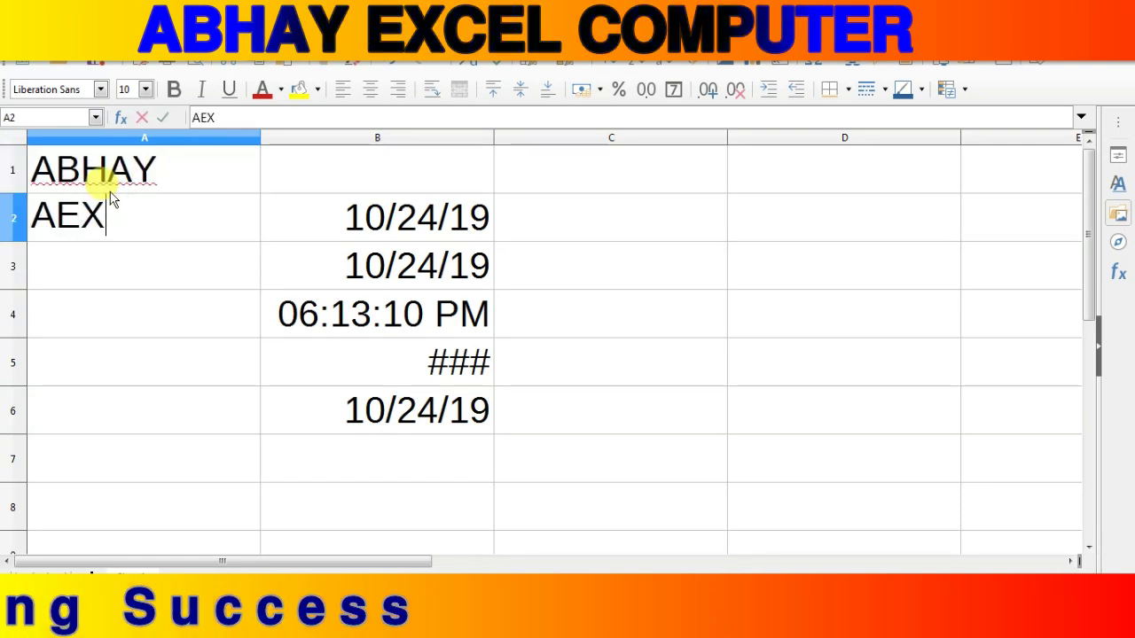
key(BackSpace)
key(BackSpace)
key(BackSpace)
text(EXCEL)
key(Return)
text(C)
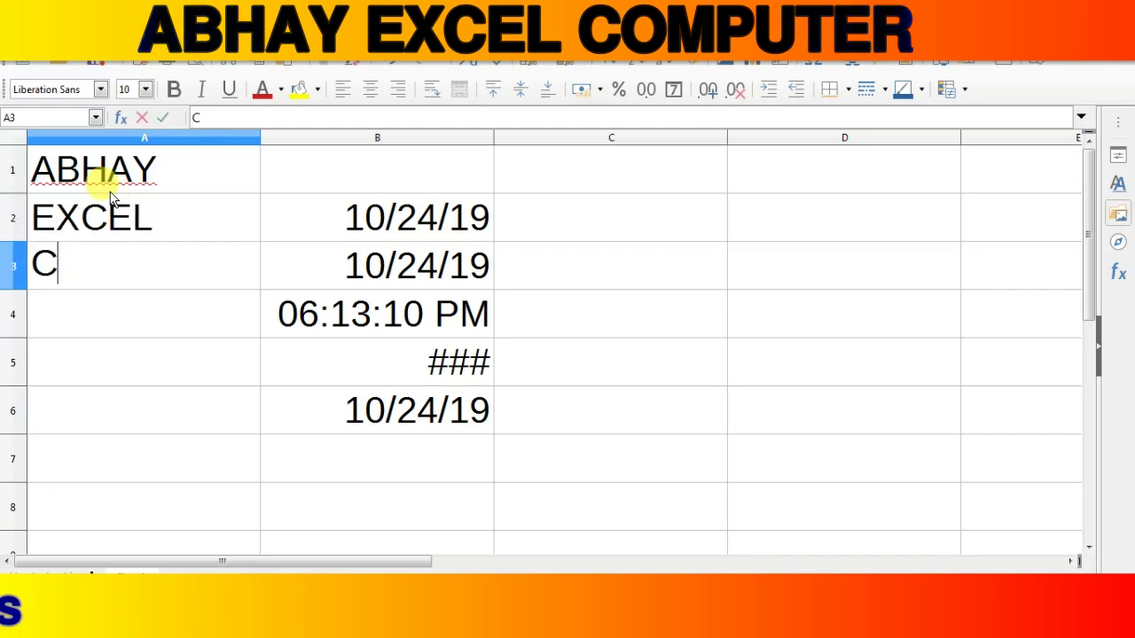
text(OMPUTER)
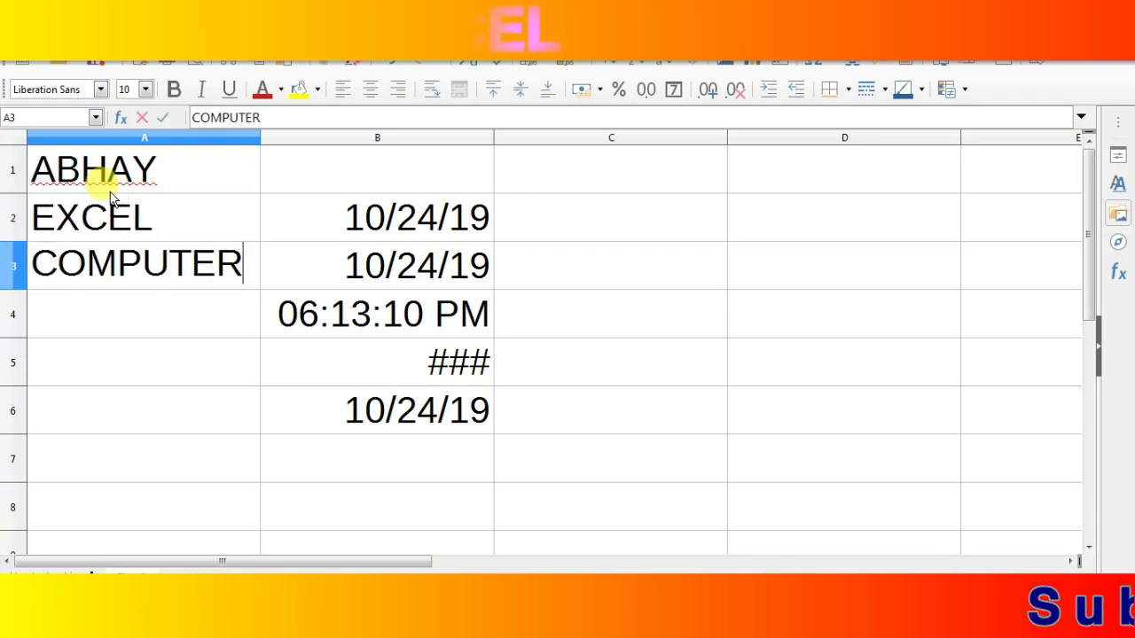
click(353, 210)
double_click(589, 151)
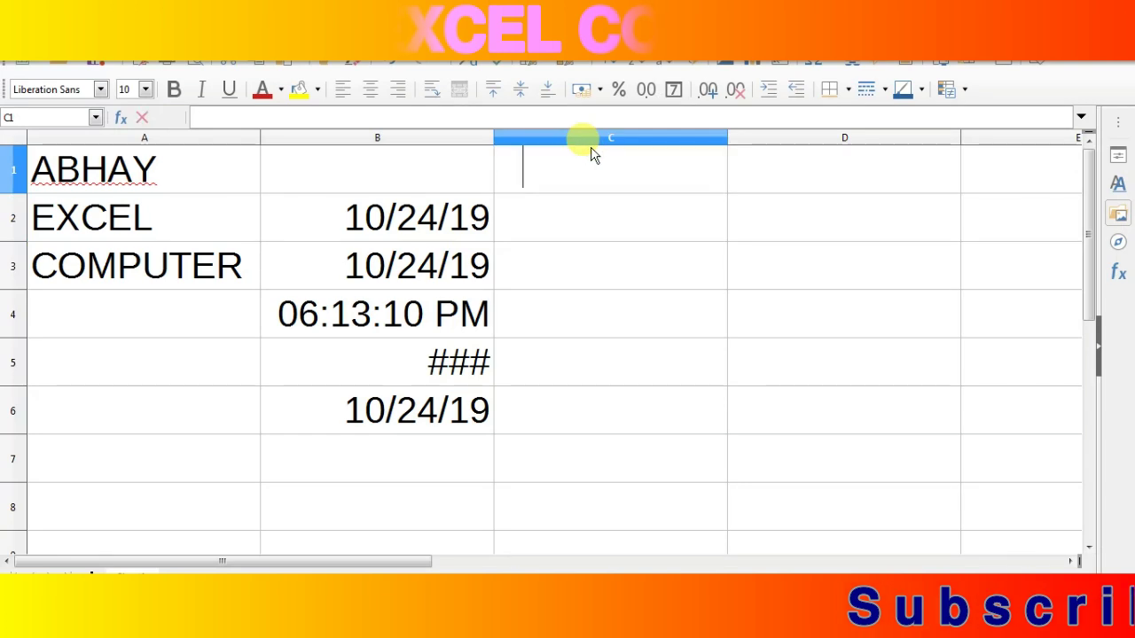
text(ABHAY)
click(395, 219)
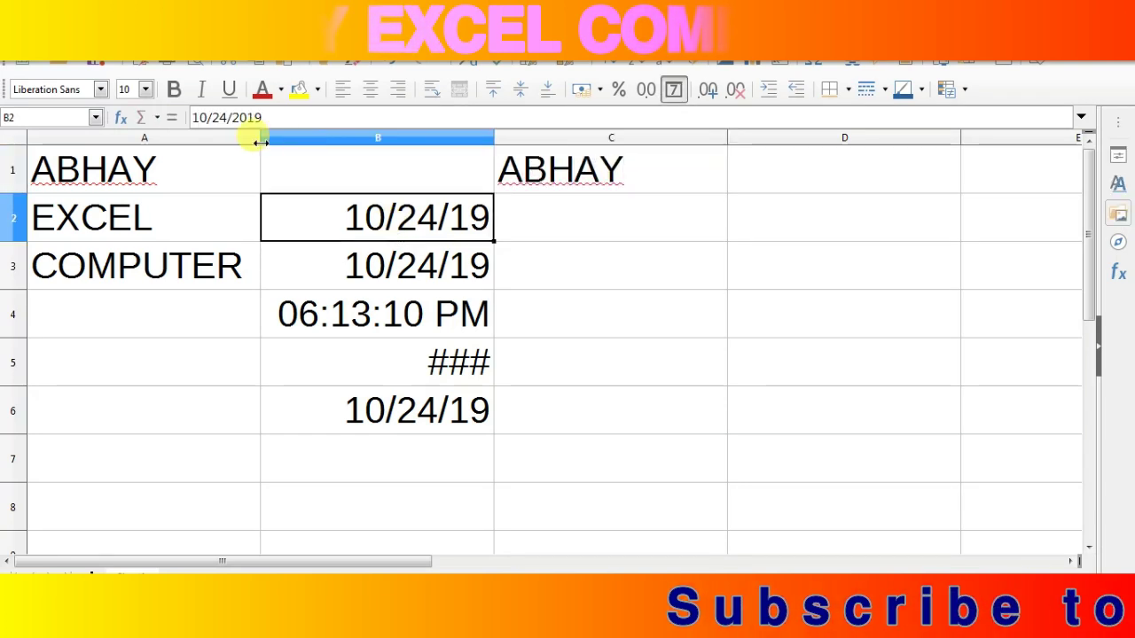
Insert blank columns before column B with Ctrl++, pushing the dates to column D.
click(387, 138)
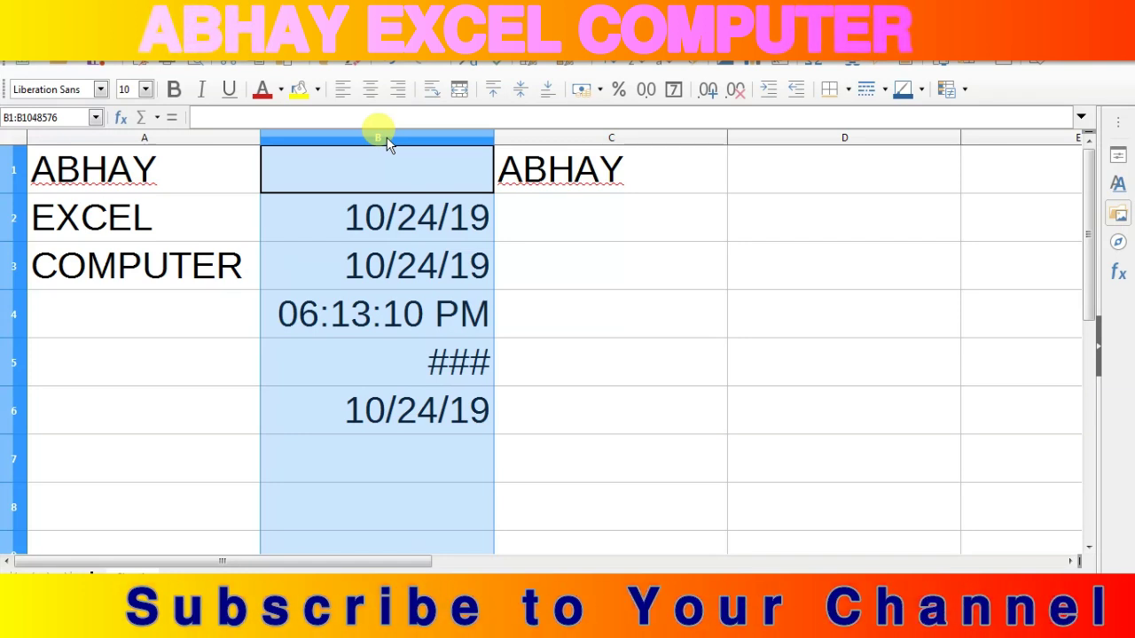
key(ctrl+plus)
key(ctrl+plus)
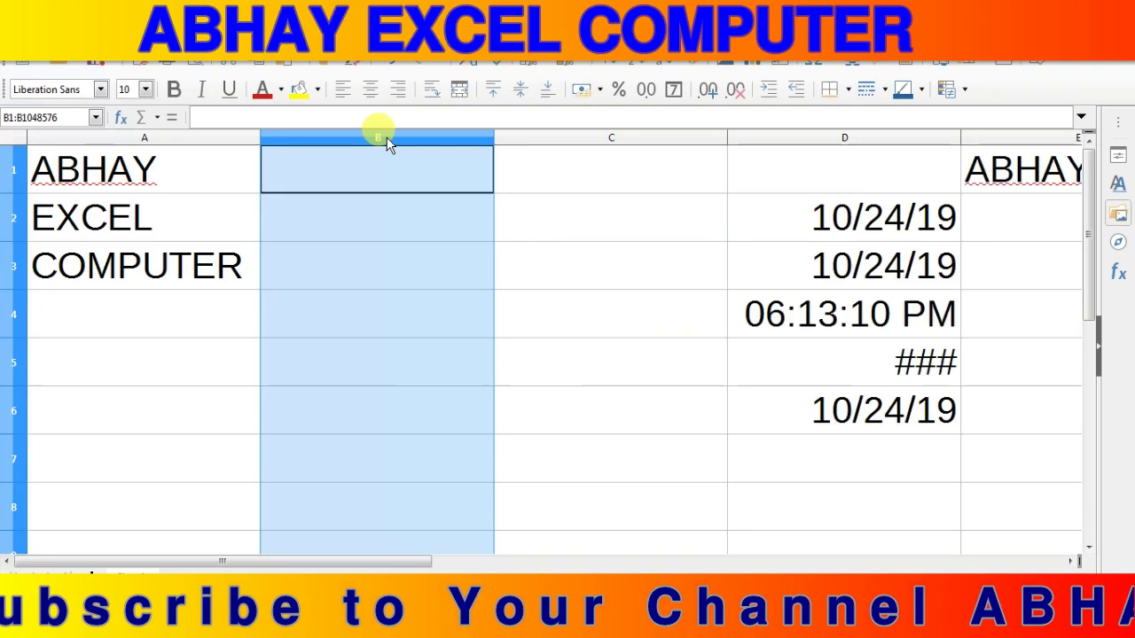
click(380, 188)
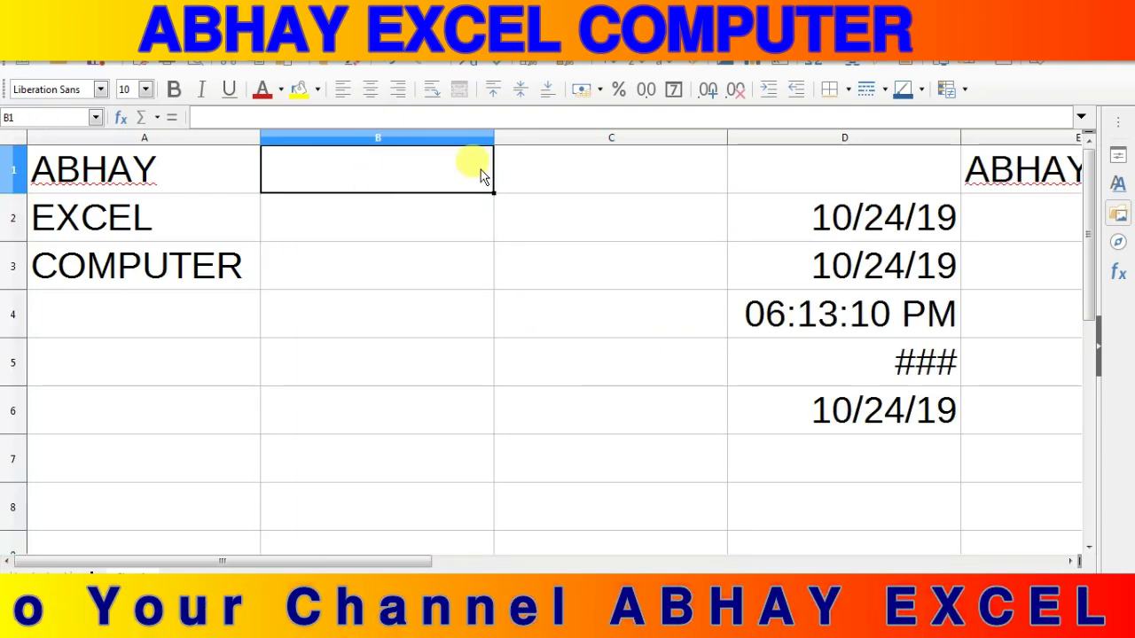
click(361, 140)
click(372, 173)
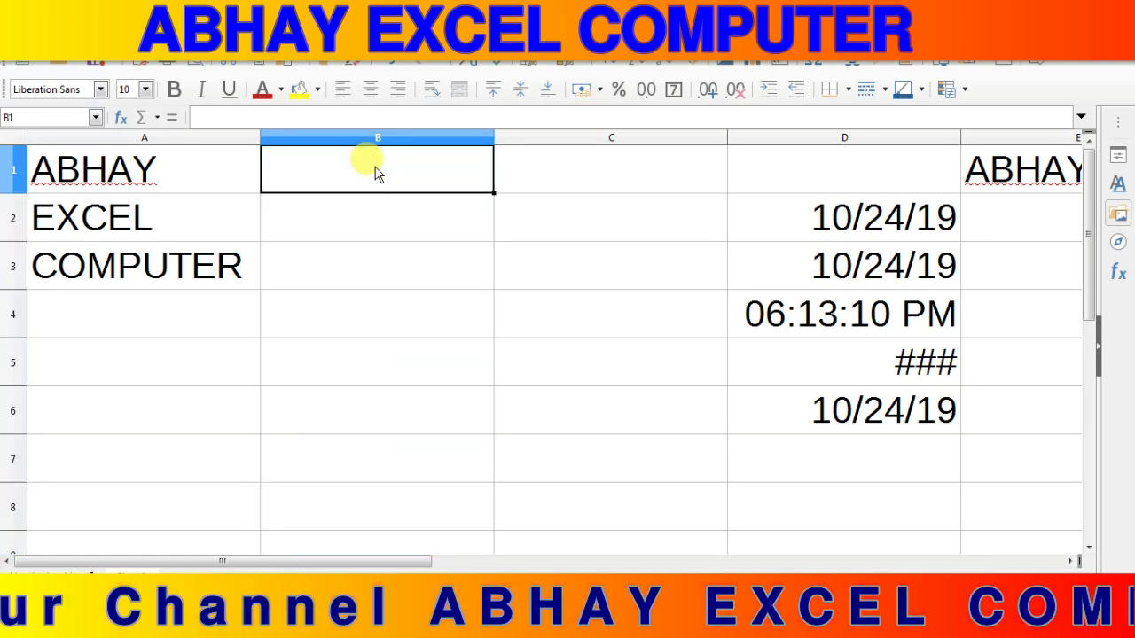
click(127, 224)
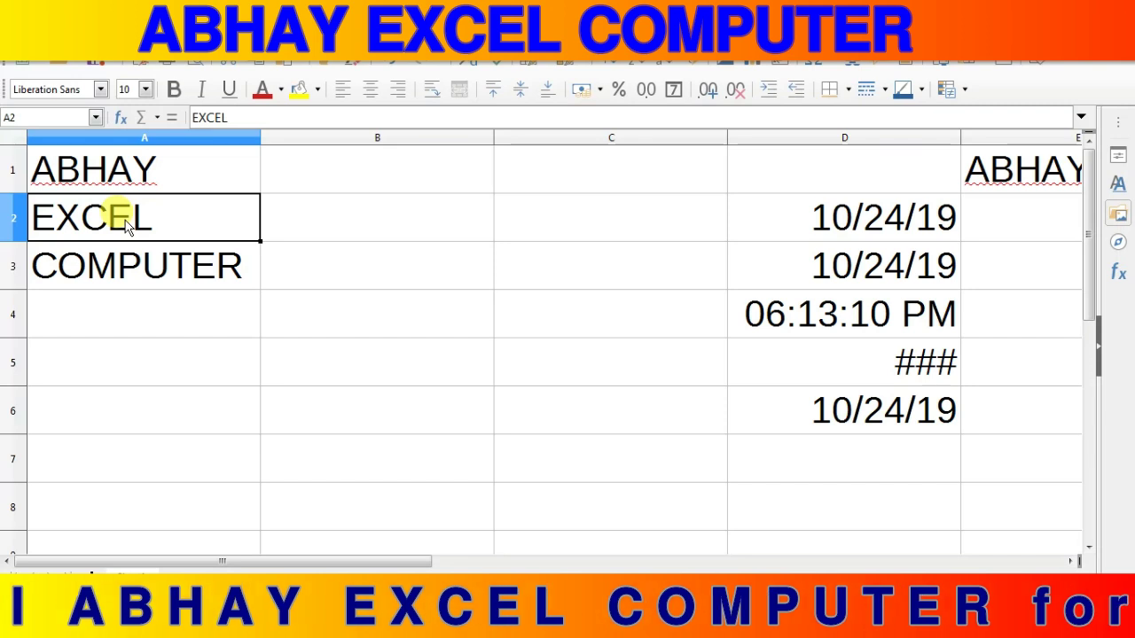
Insert two blank cells at A2 with Ctrl++, then remove them with Ctrl+-.
key(ctrl+plus)
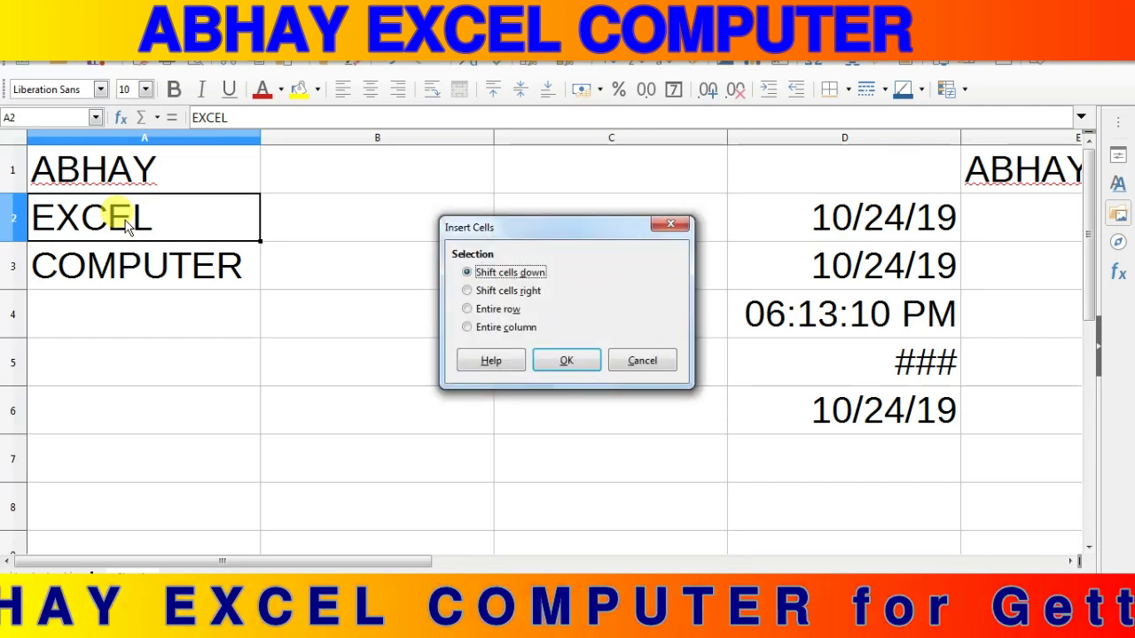
key(Return)
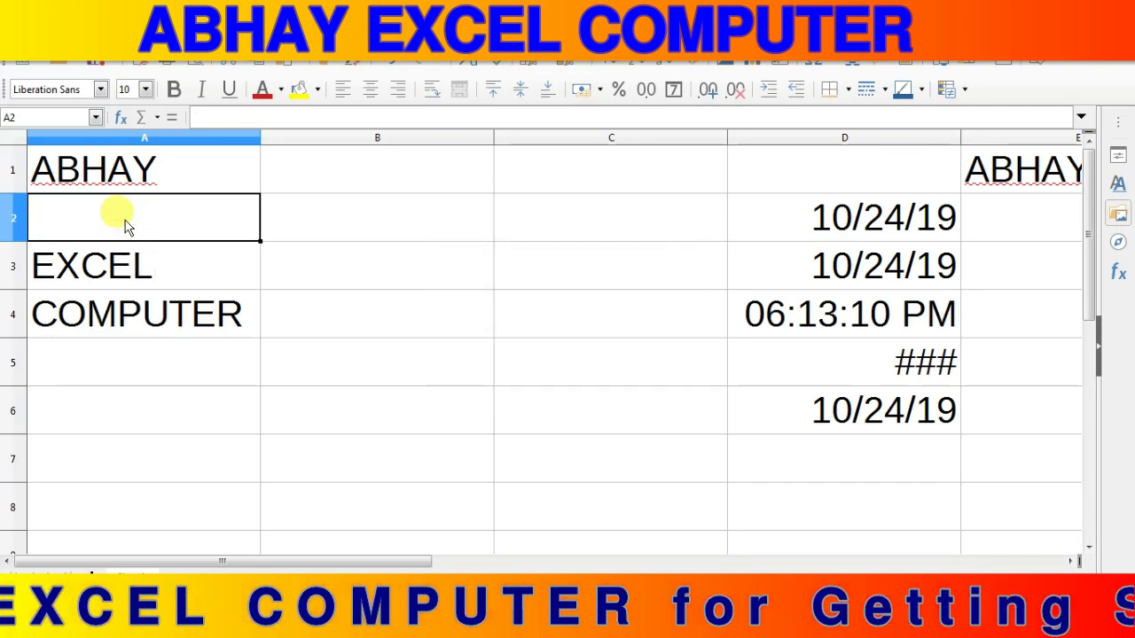
key(ctrl+plus)
key(Return)
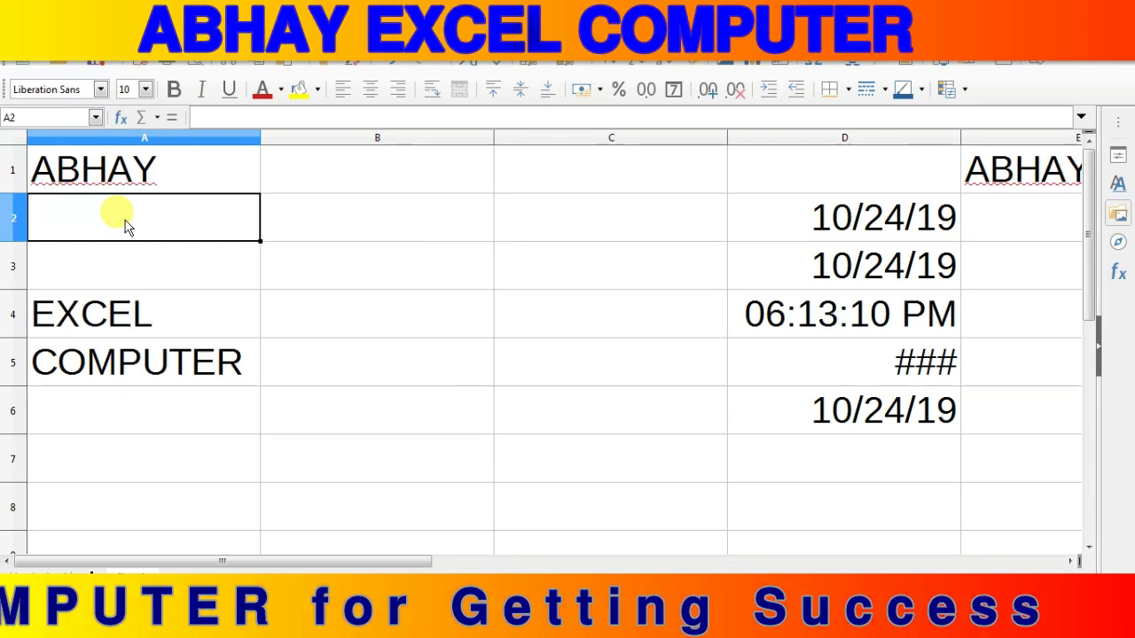
key(ctrl+minus)
key(Return)
key(ctrl+minus)
key(Return)
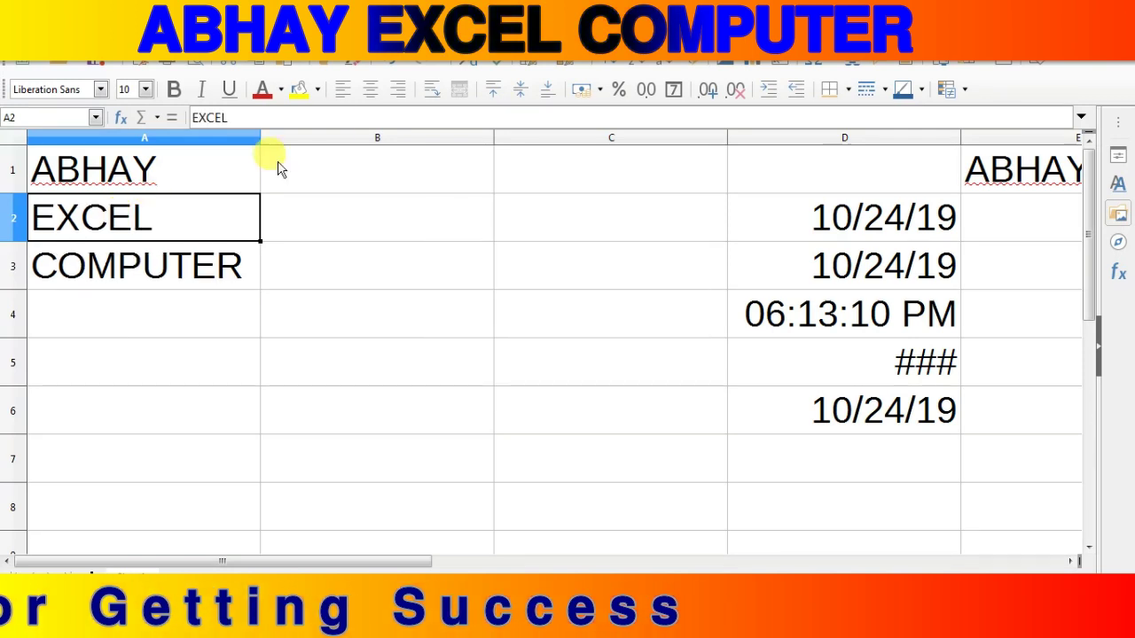
Delete both empty columns at B so the dates return to column B.
click(355, 139)
key(ctrl+minus)
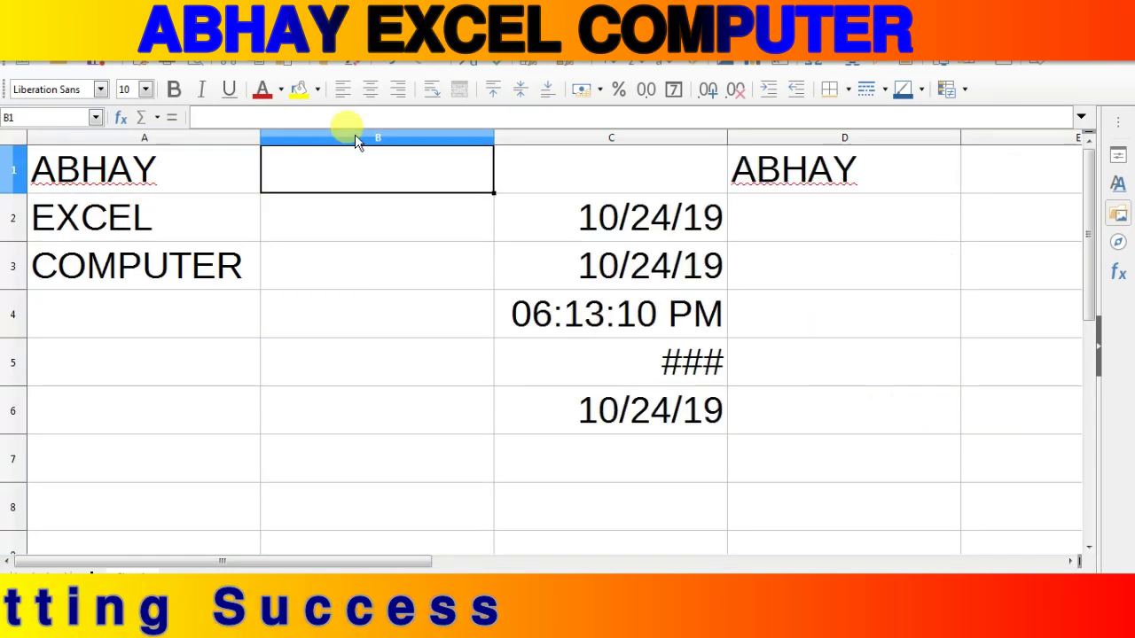
click(360, 139)
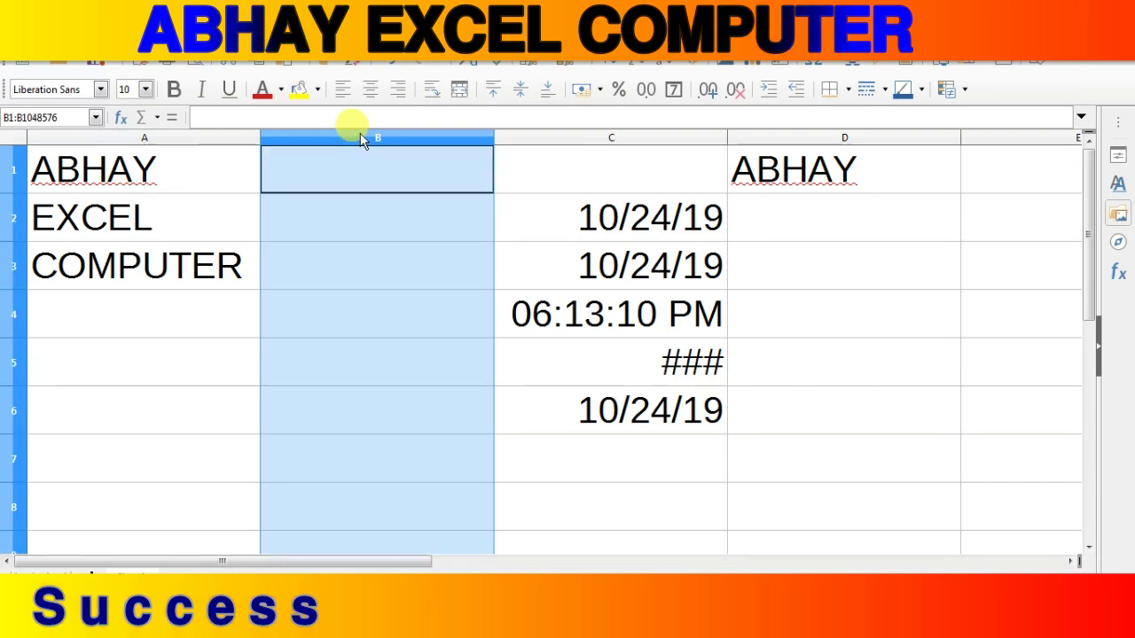
key(ctrl+minus)
click(515, 216)
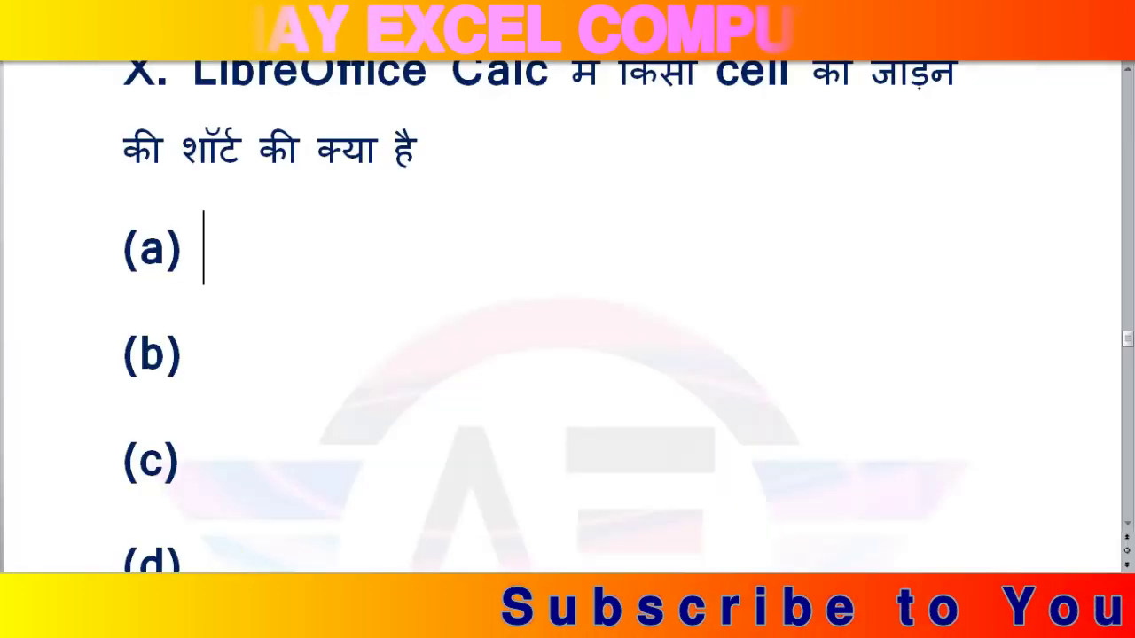
Type CTRL++ as the answer after option (a) of question X.
text(CR)
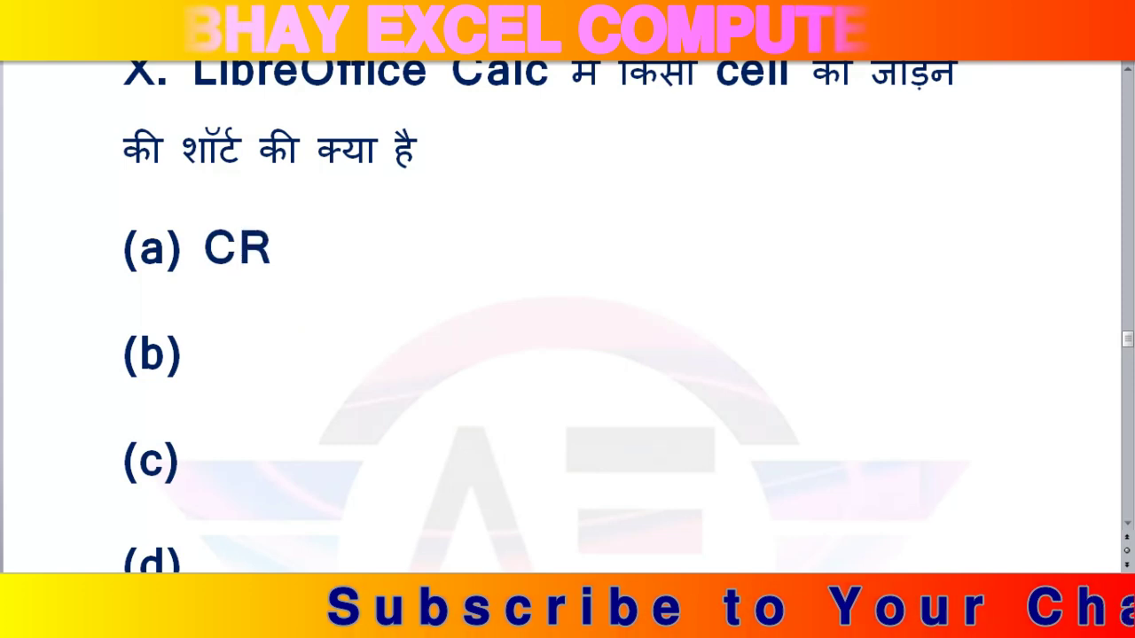
key(BackSpace)
text(TRL++)
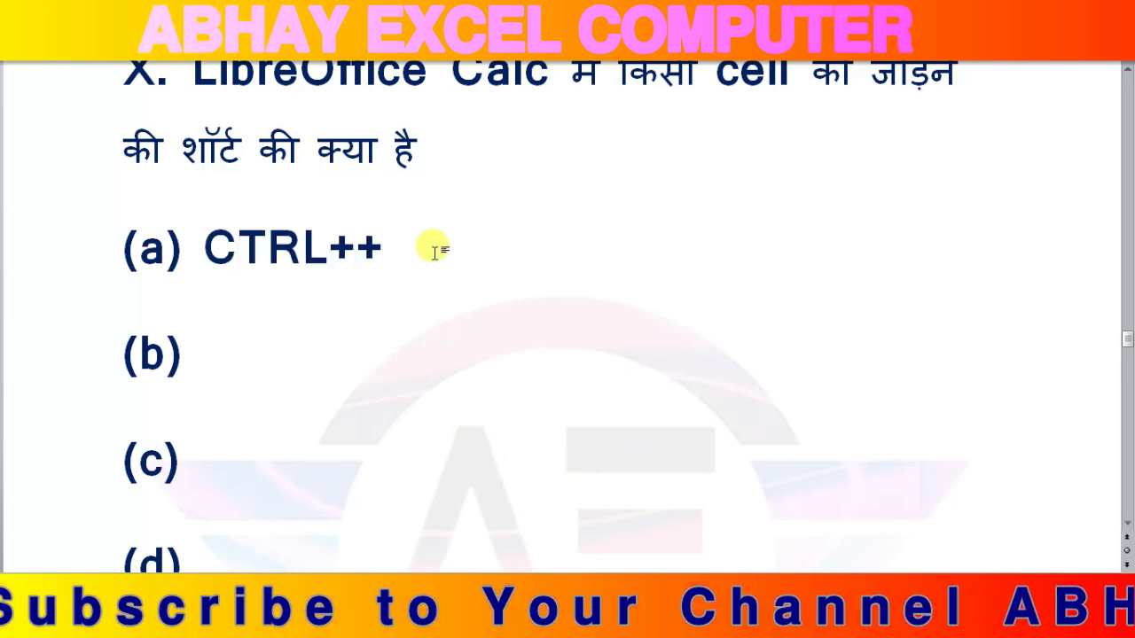
click(363, 247)
Check the red 'Ods' keyword and the 'Open Document Spredseet' answer in question XI.
scroll(337, 248, down, 3)
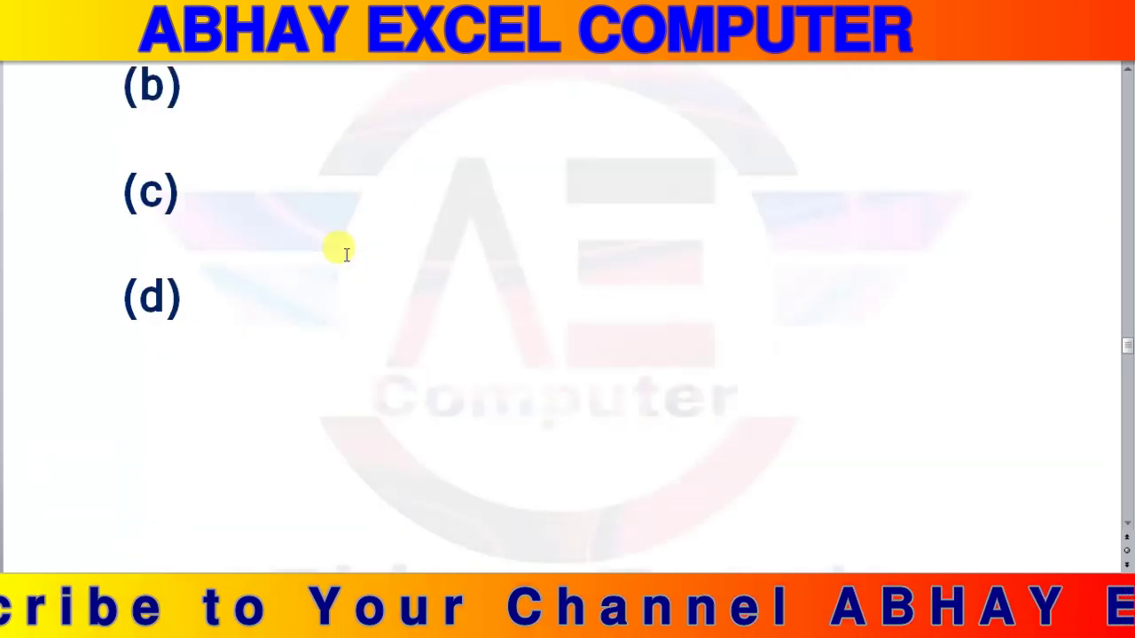
scroll(345, 254, down, 5)
scroll(345, 255, down, 3)
scroll(345, 255, down, 2)
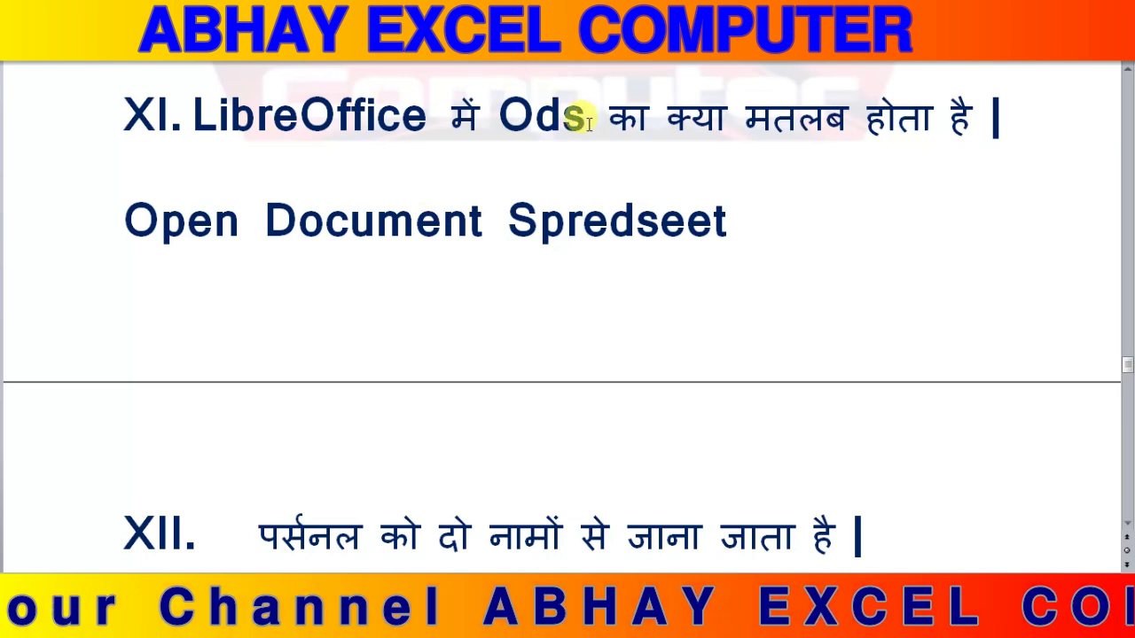
drag(500, 106, 589, 105)
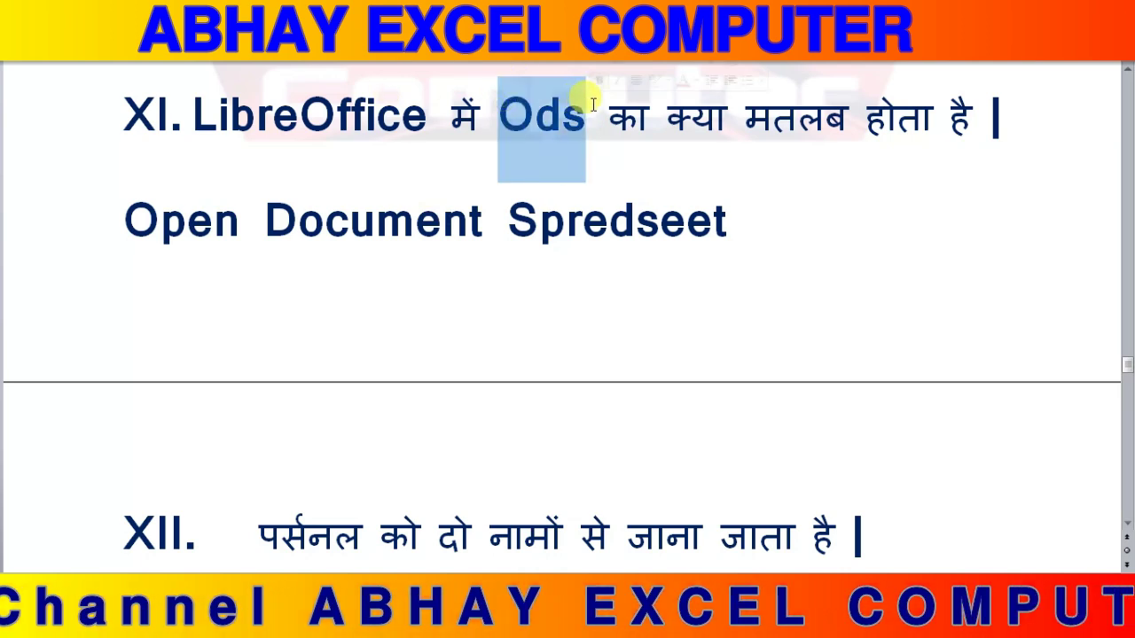
click(684, 84)
click(299, 220)
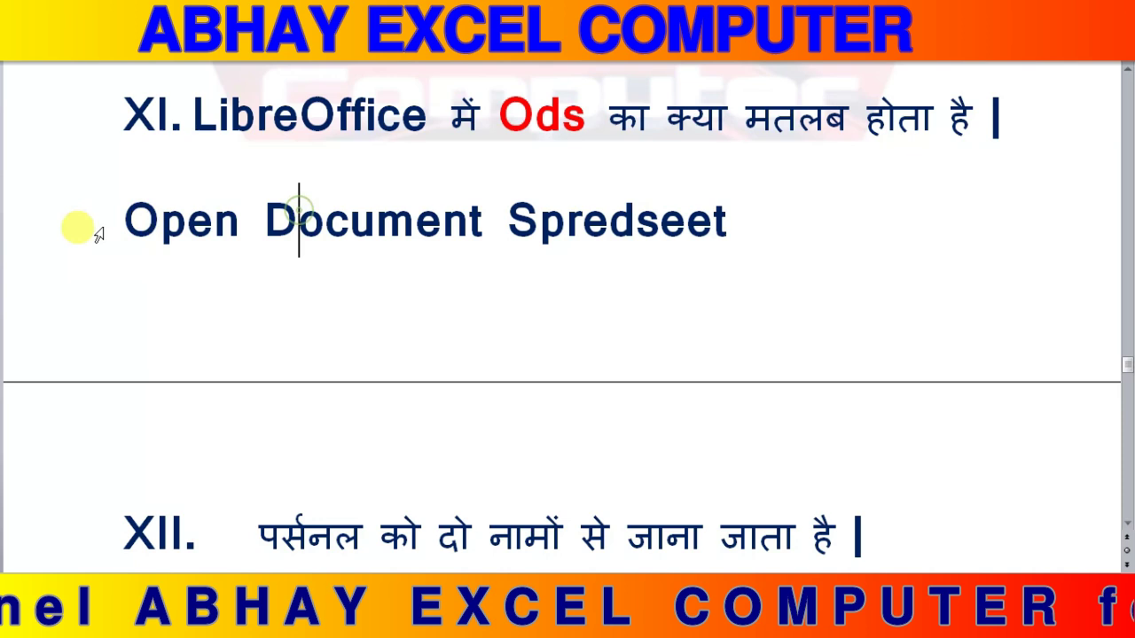
drag(121, 219, 723, 220)
click(727, 218)
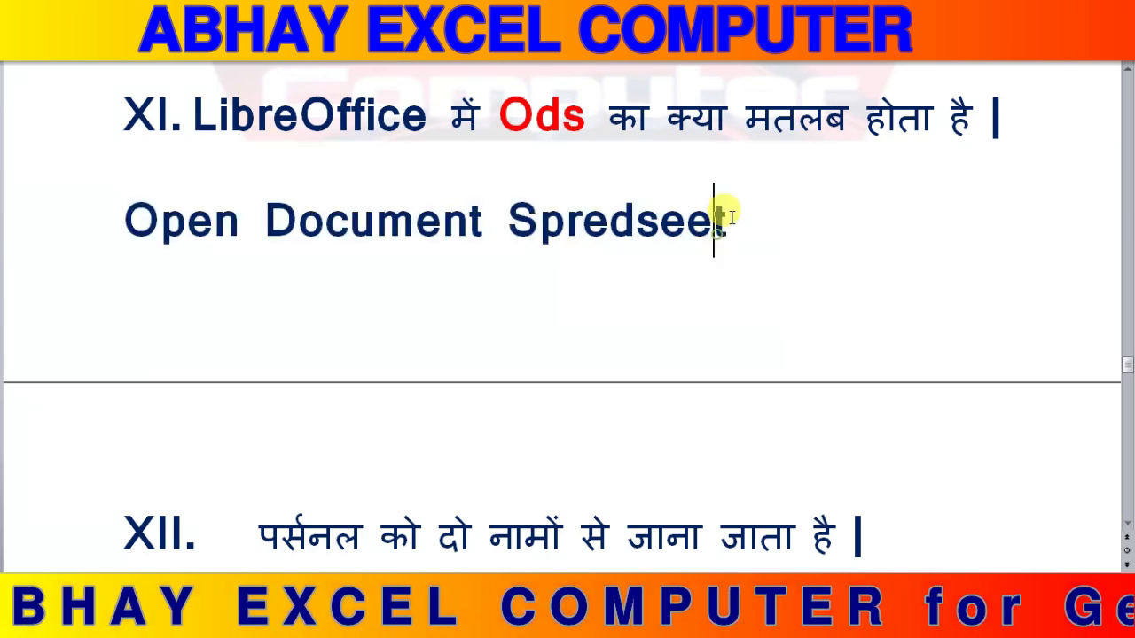
double_click(510, 110)
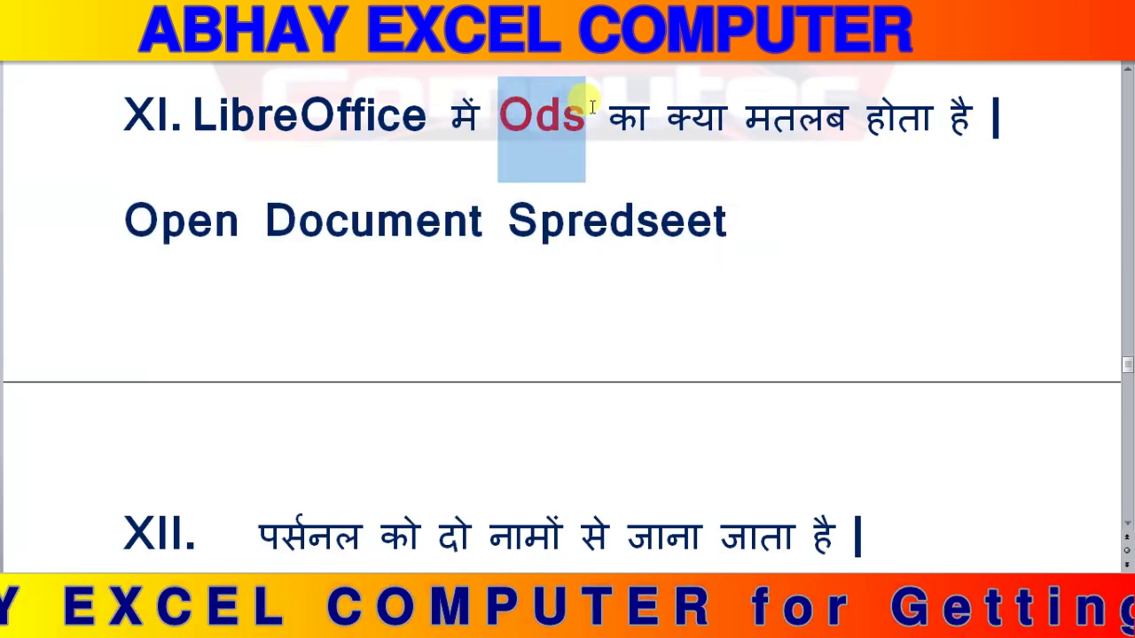
Add '.ODS' on a new line below 'Open Document Spredseet'.
click(753, 190)
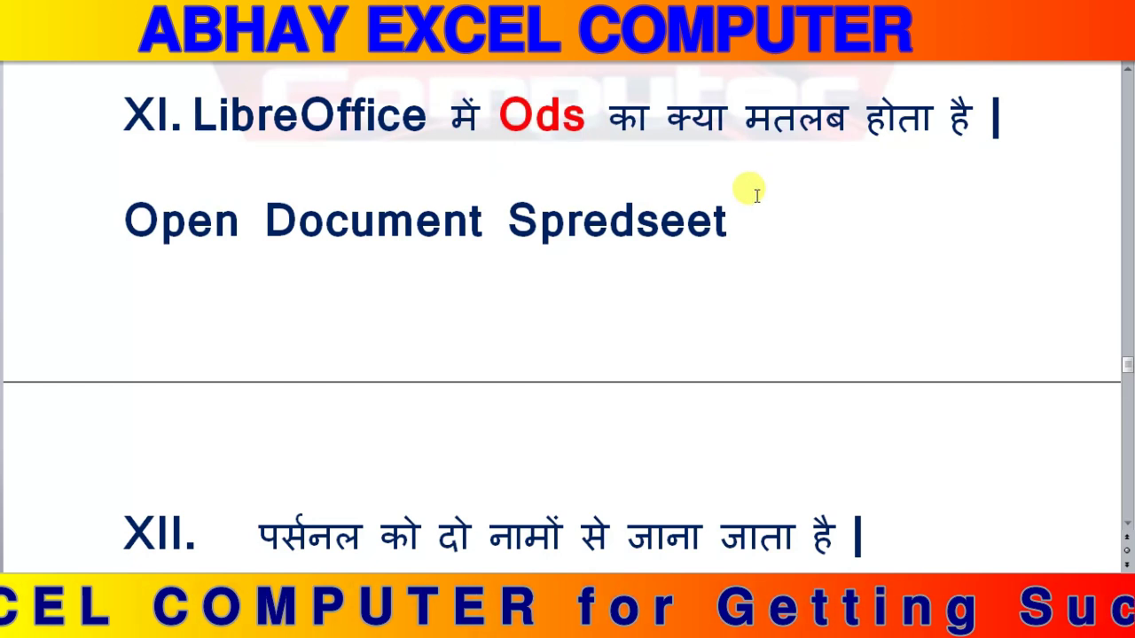
key(Return)
text(.ODS)
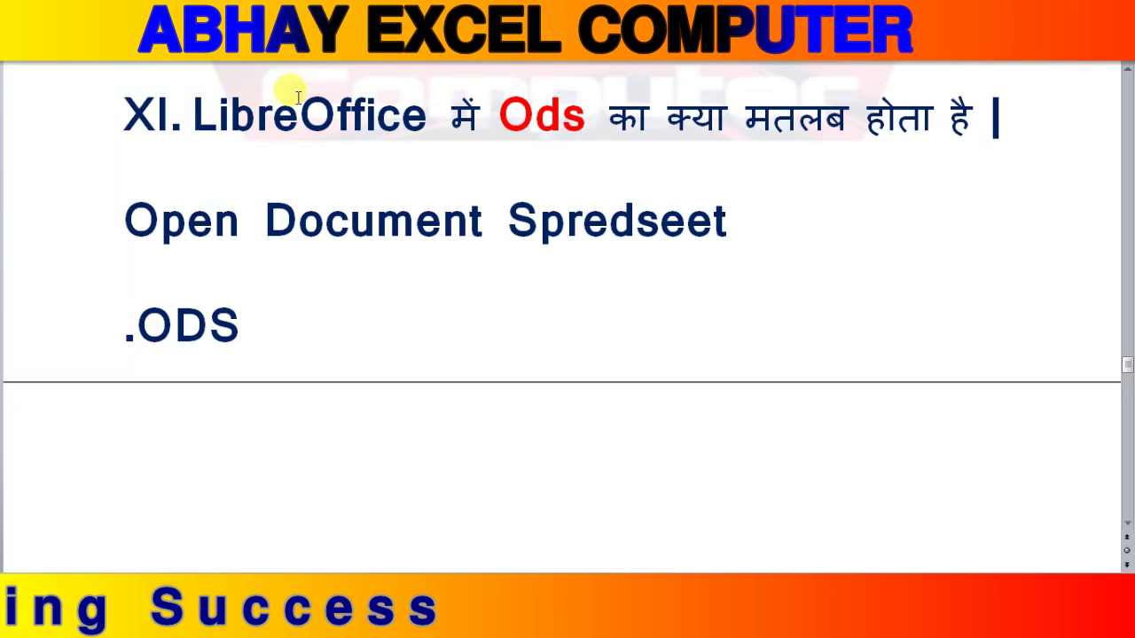
Replace 'Excel' with 'CALC' in question XIII and move to the empty line below.
scroll(299, 102, down, 3)
scroll(297, 101, down, 2)
scroll(296, 100, down, 1)
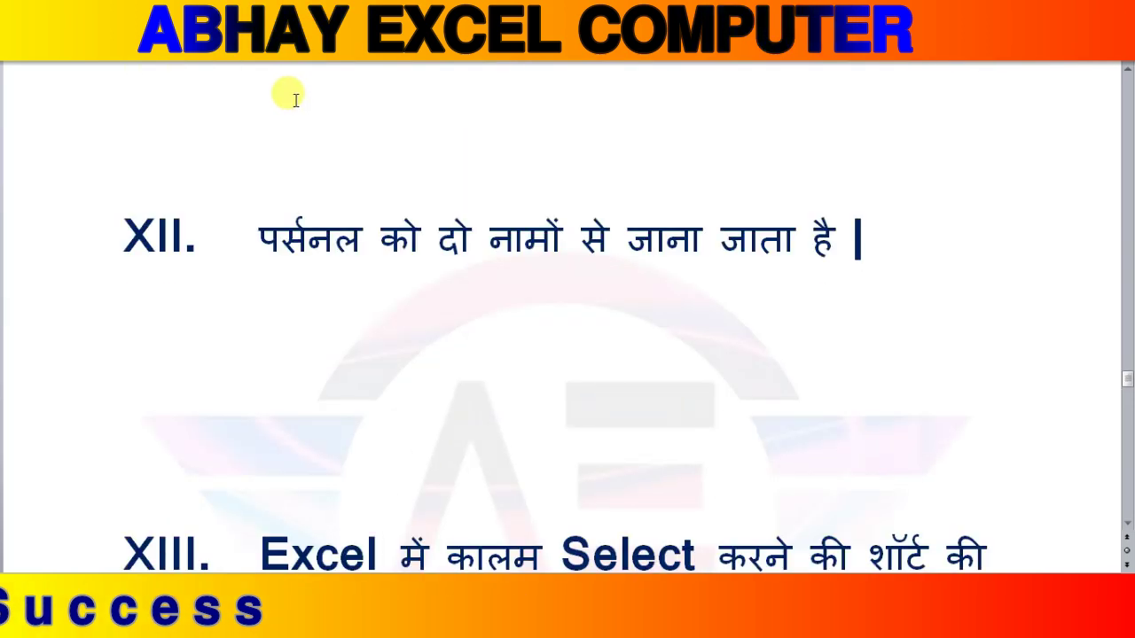
scroll(296, 100, down, 3)
scroll(295, 101, down, 2)
scroll(295, 100, down, 1)
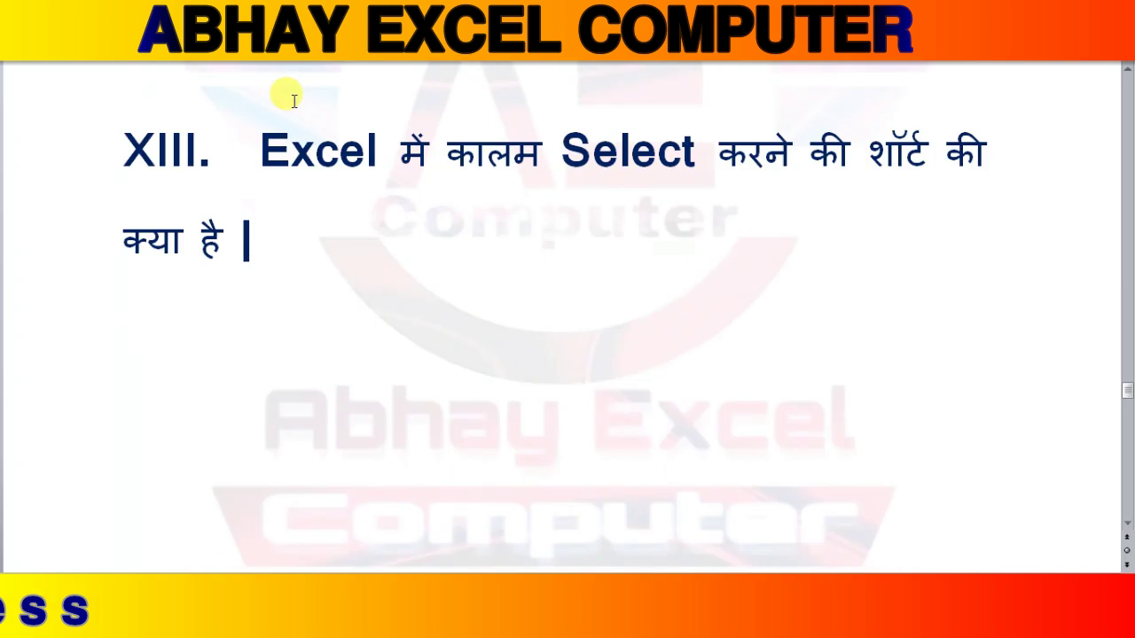
click(380, 133)
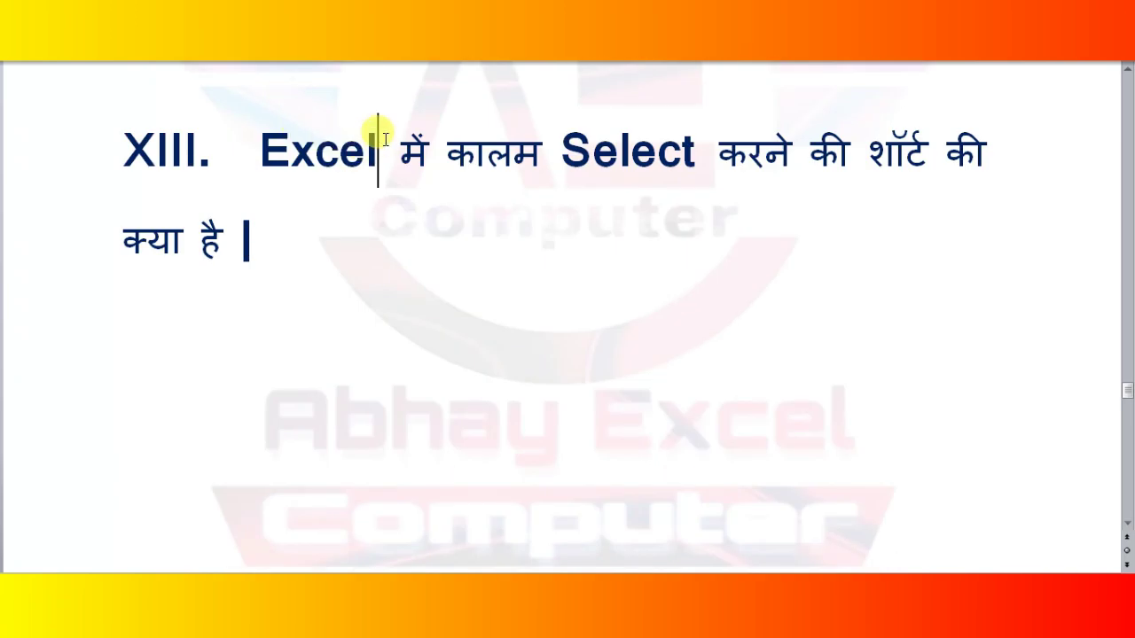
key(BackSpace)
key(BackSpace)
key(BackSpace)
key(BackSpace)
key(BackSpace)
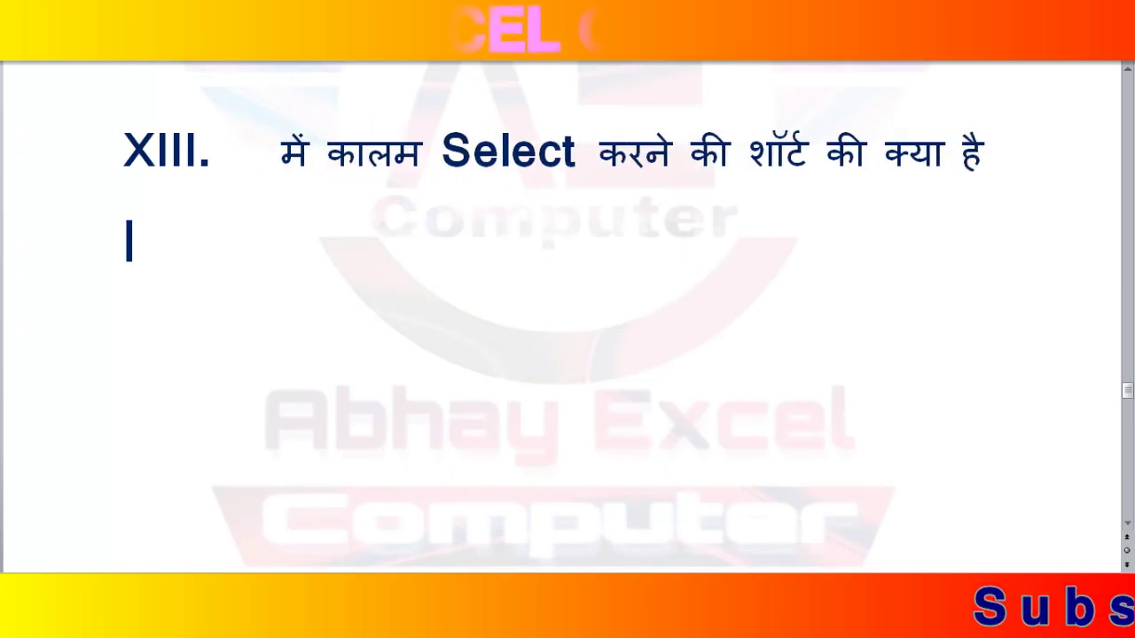
text(CALC)
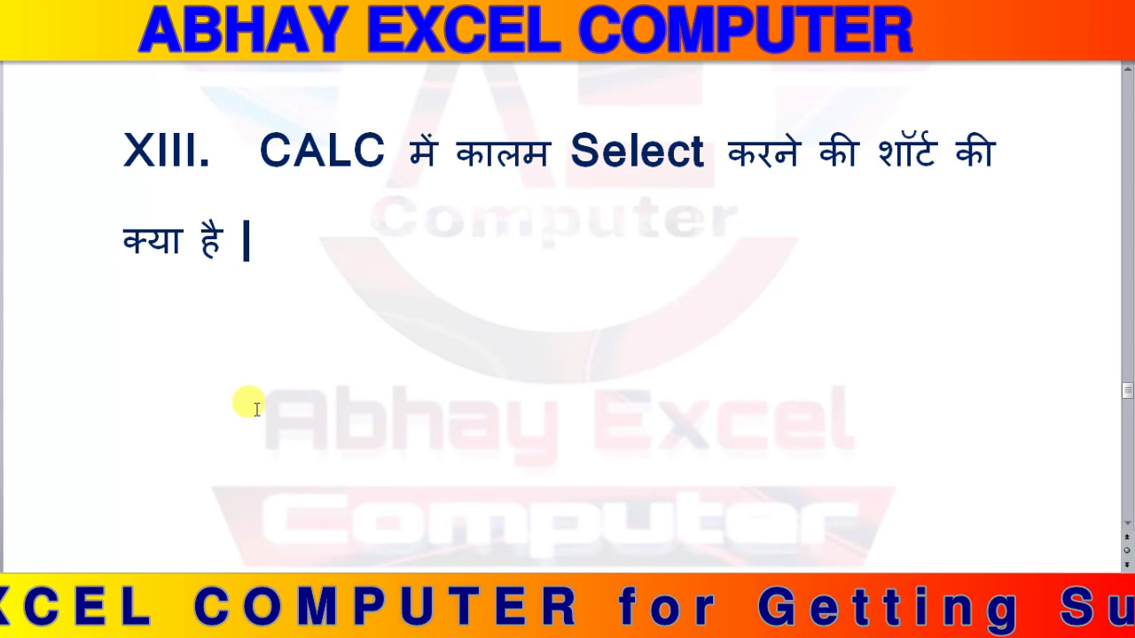
click(334, 324)
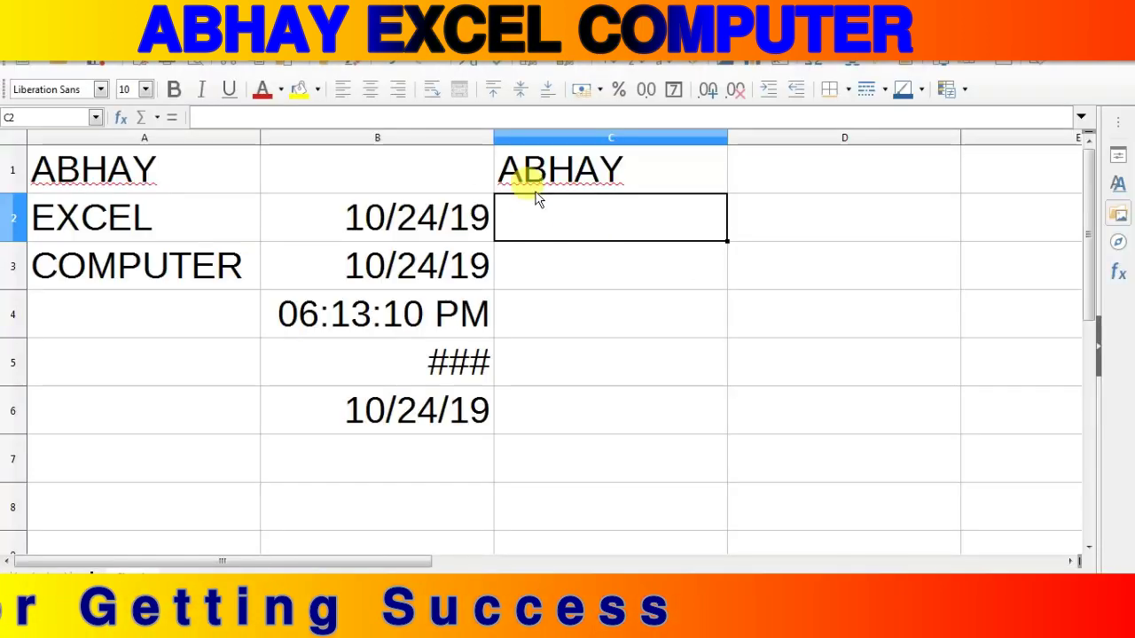
Select whole columns C and B in Calc with Ctrl+Space.
click(603, 168)
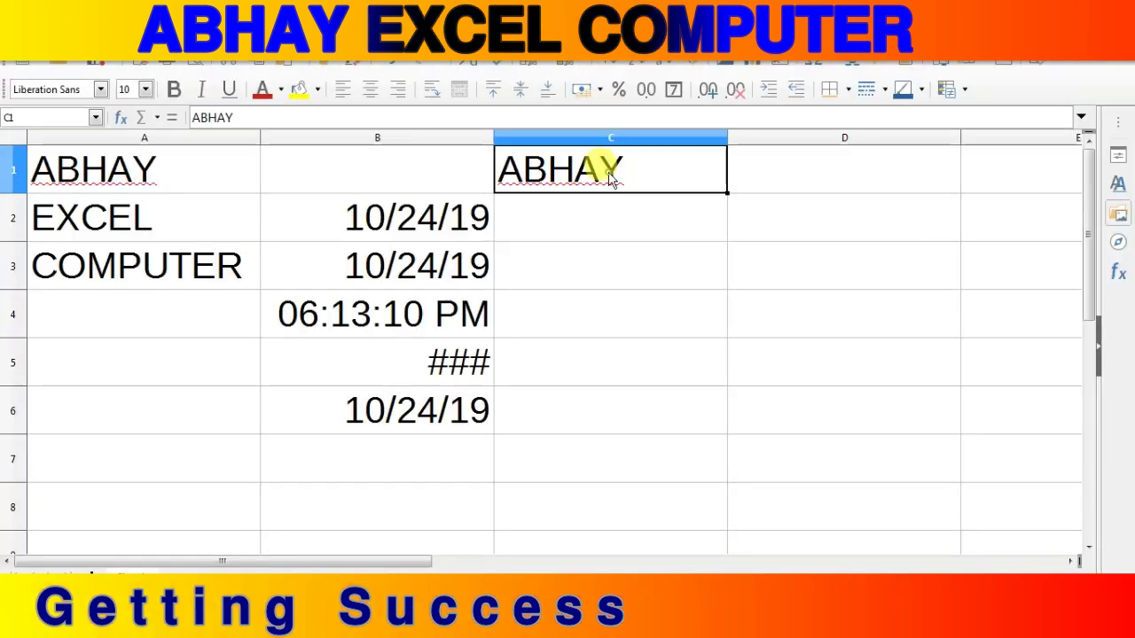
click(627, 253)
key(ctrl+space)
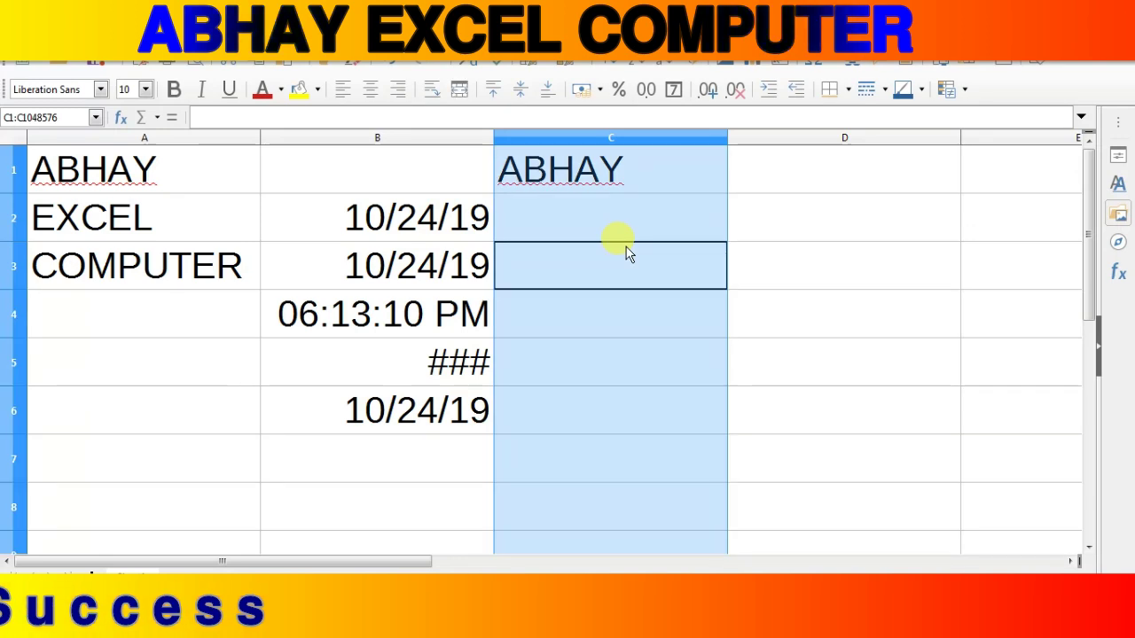
click(404, 266)
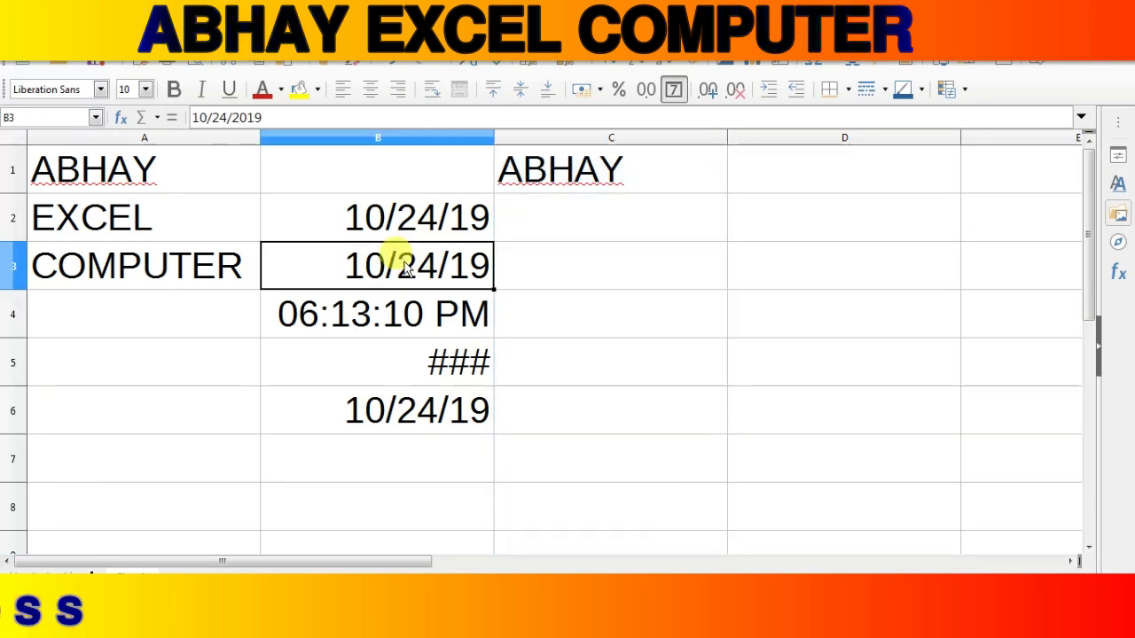
key(ctrl+space)
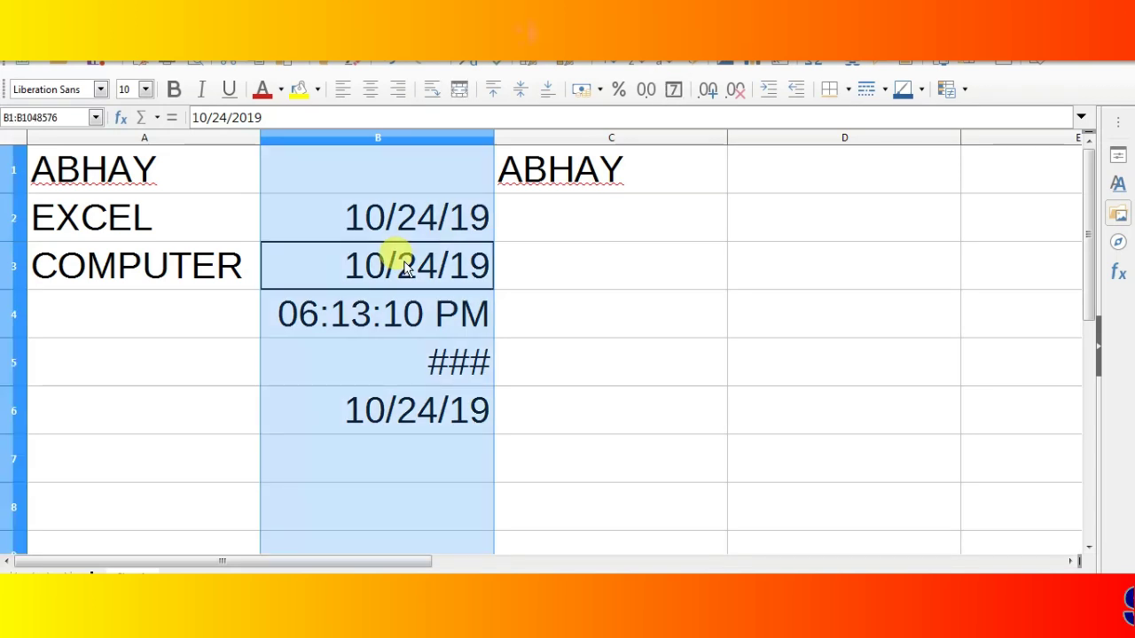
Select row 4 with Shift+Space and column B again, then start a new answer line in Word.
click(120, 304)
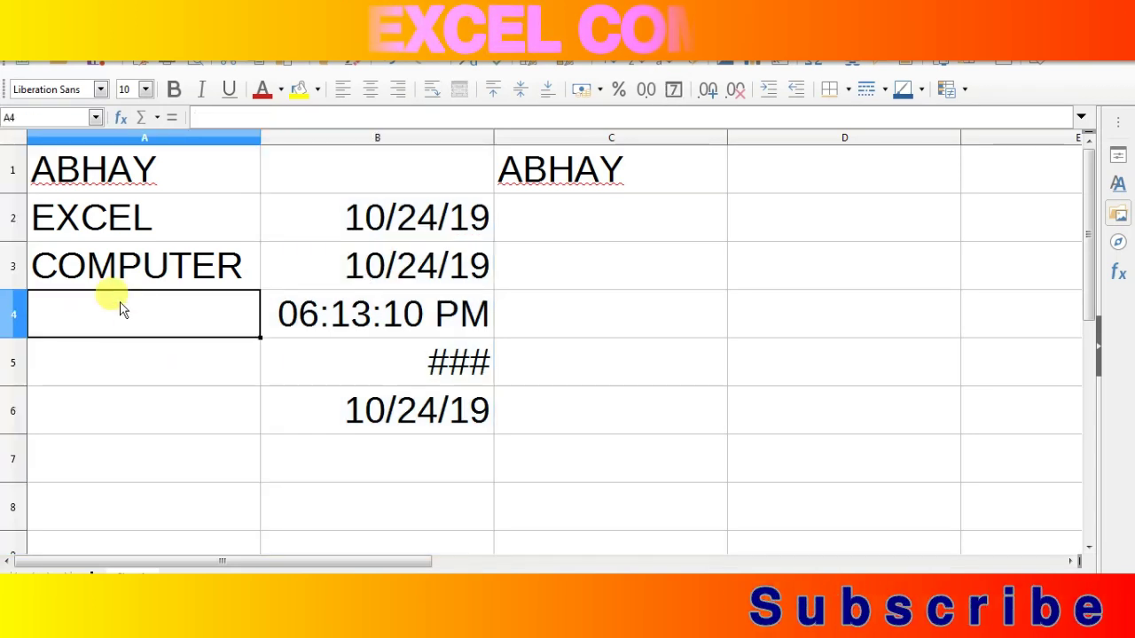
key(shift+space)
click(429, 377)
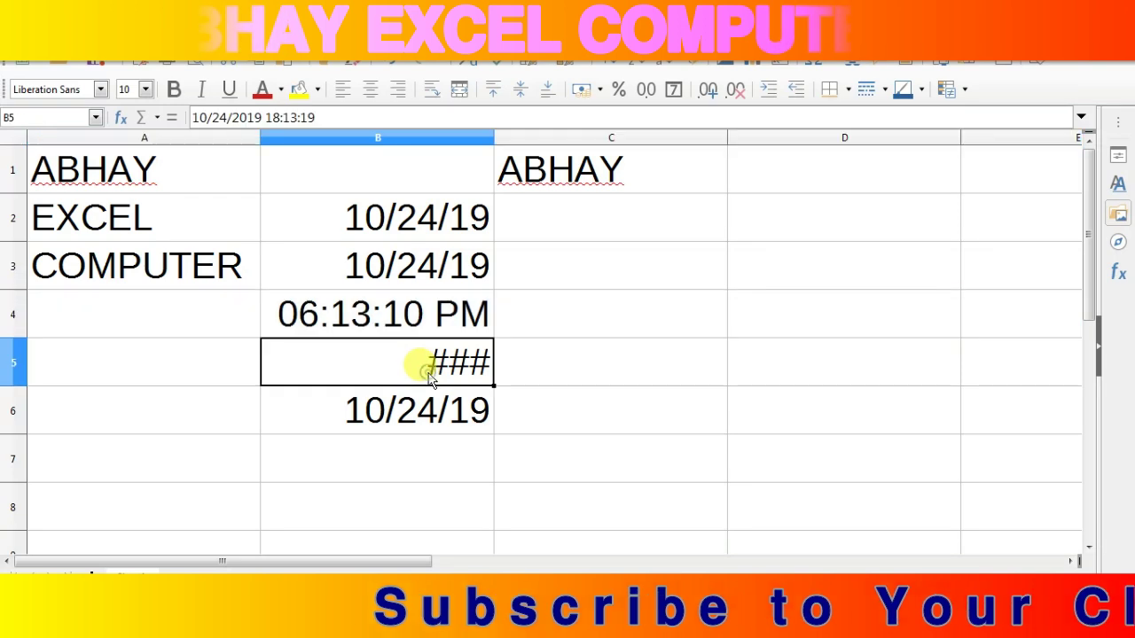
key(ctrl+space)
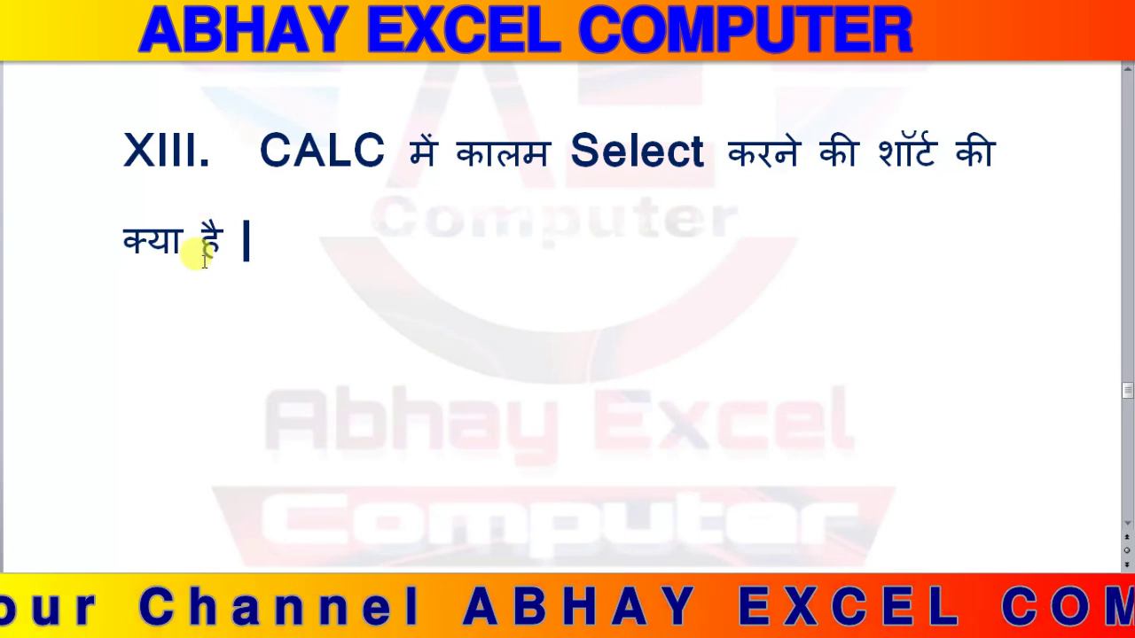
key(Return)
Type 'CTRL+SPACE' below question XIII and 'SHIFT+SPACE' on the next line.
text(C)
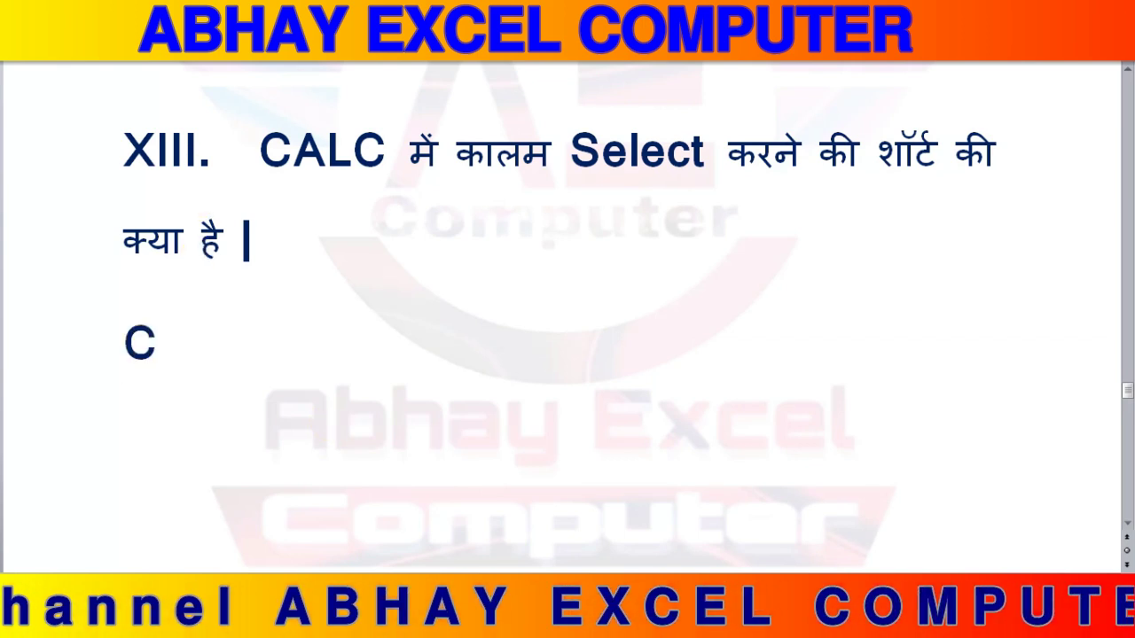
text(TRL+)
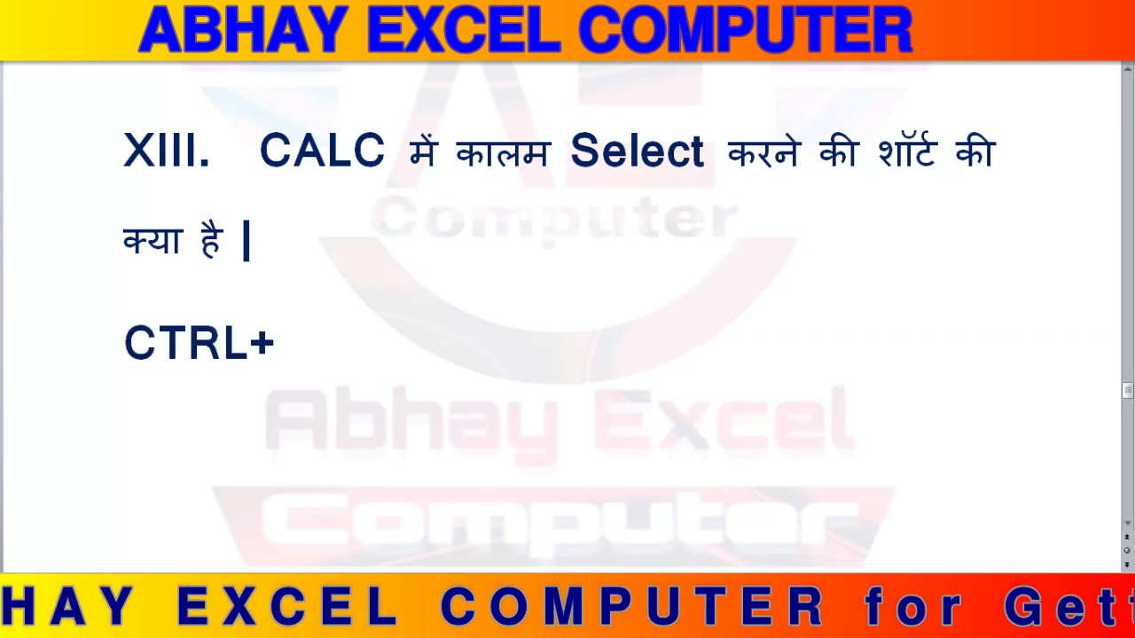
text(SPACE)
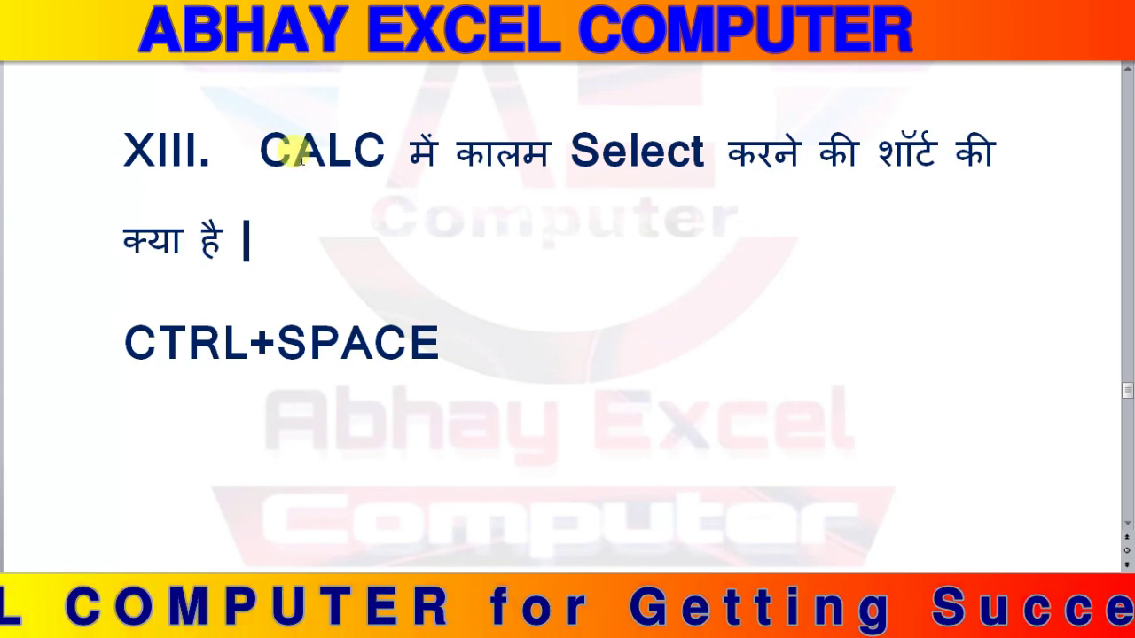
drag(115, 314, 578, 322)
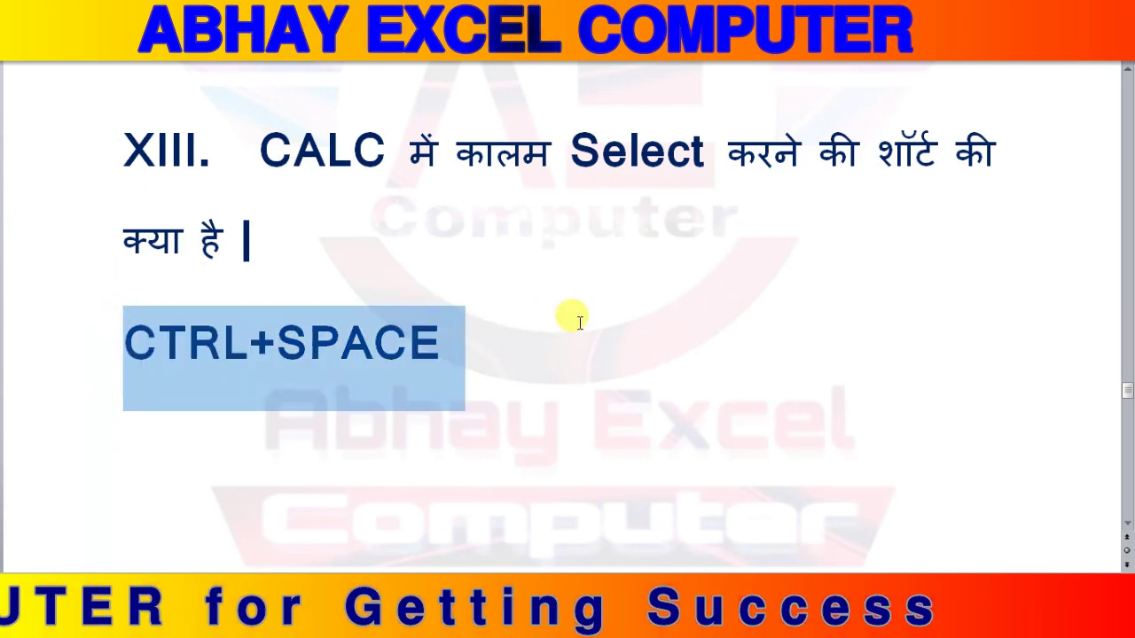
click(446, 346)
key(Return)
text(SHI)
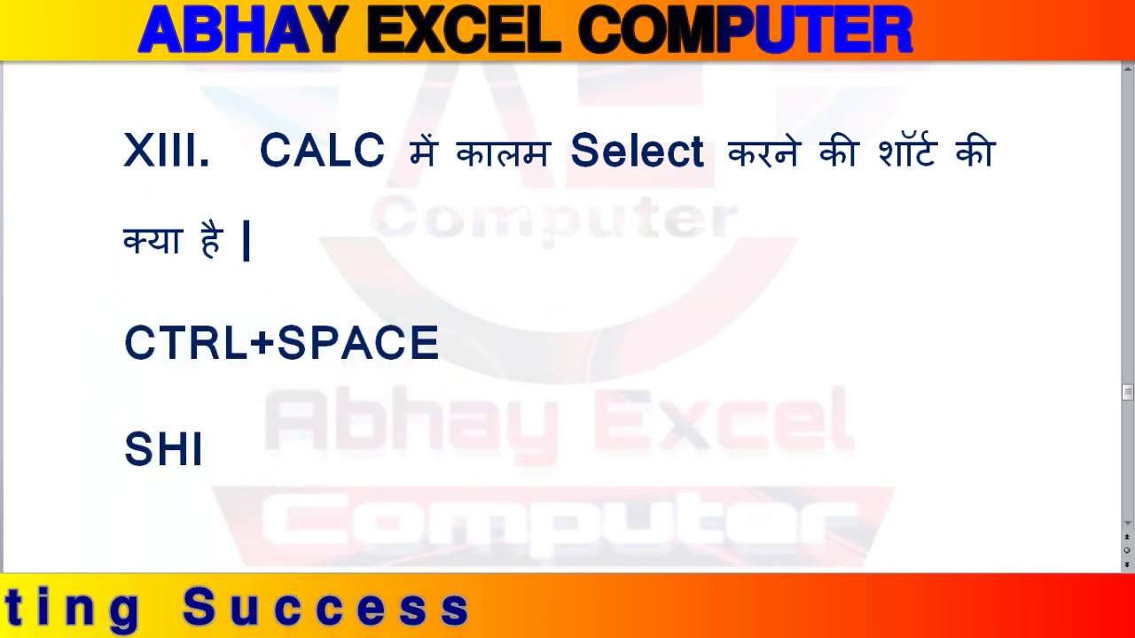
text(FT+SPA)
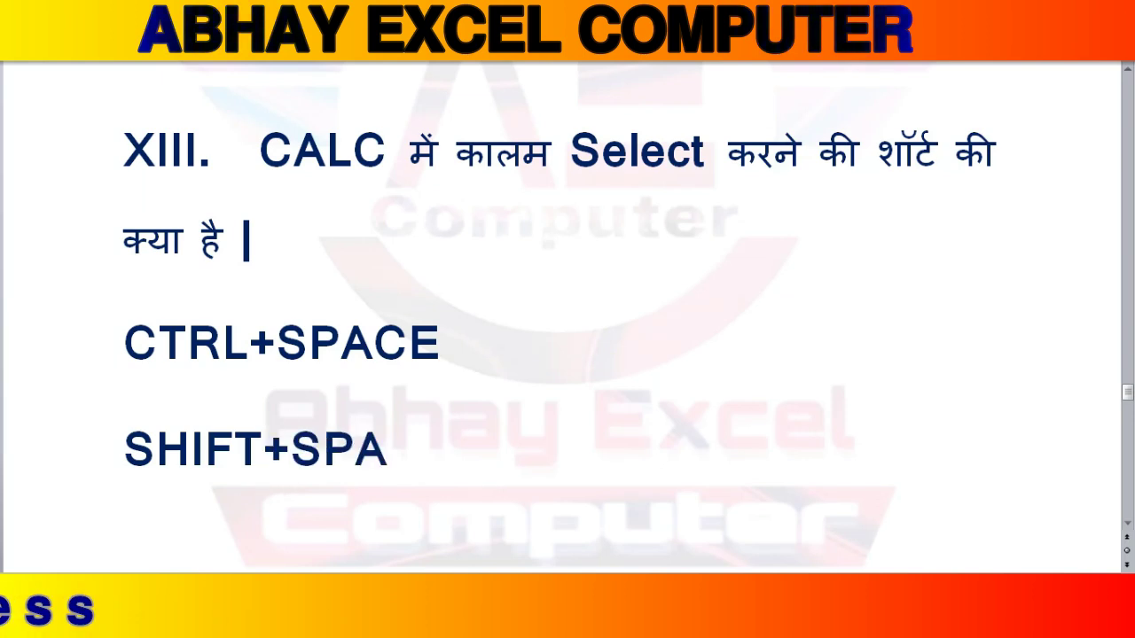
text(CE)
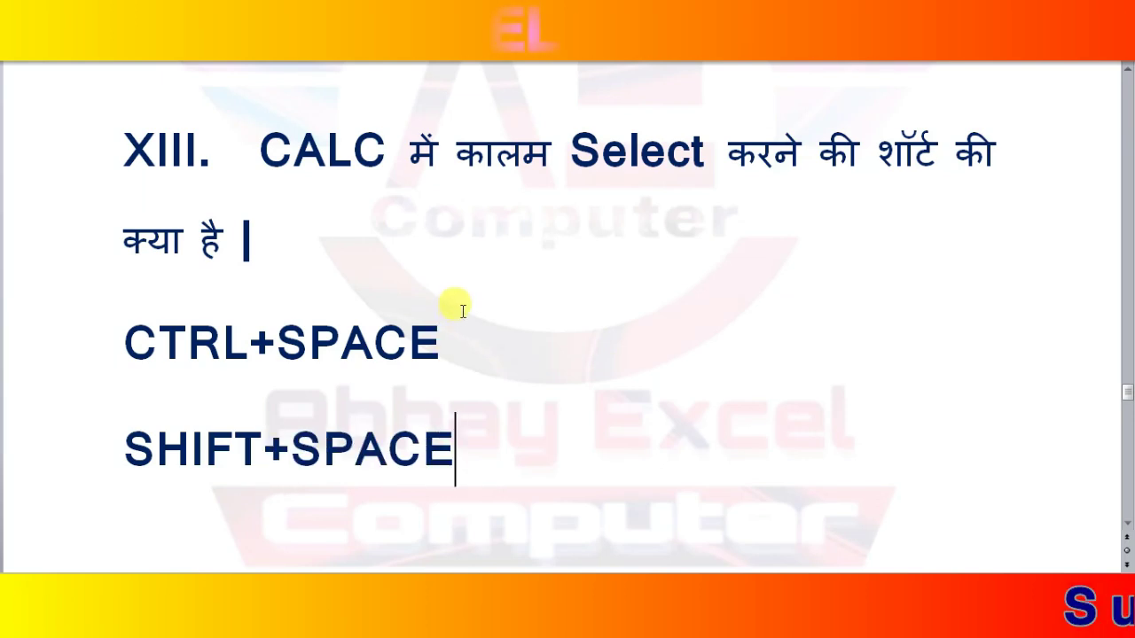
Type 'CTRL+I' on the blank line below question XIV.
scroll(439, 293, down, 3)
scroll(447, 300, down, 5)
scroll(443, 296, down, 1)
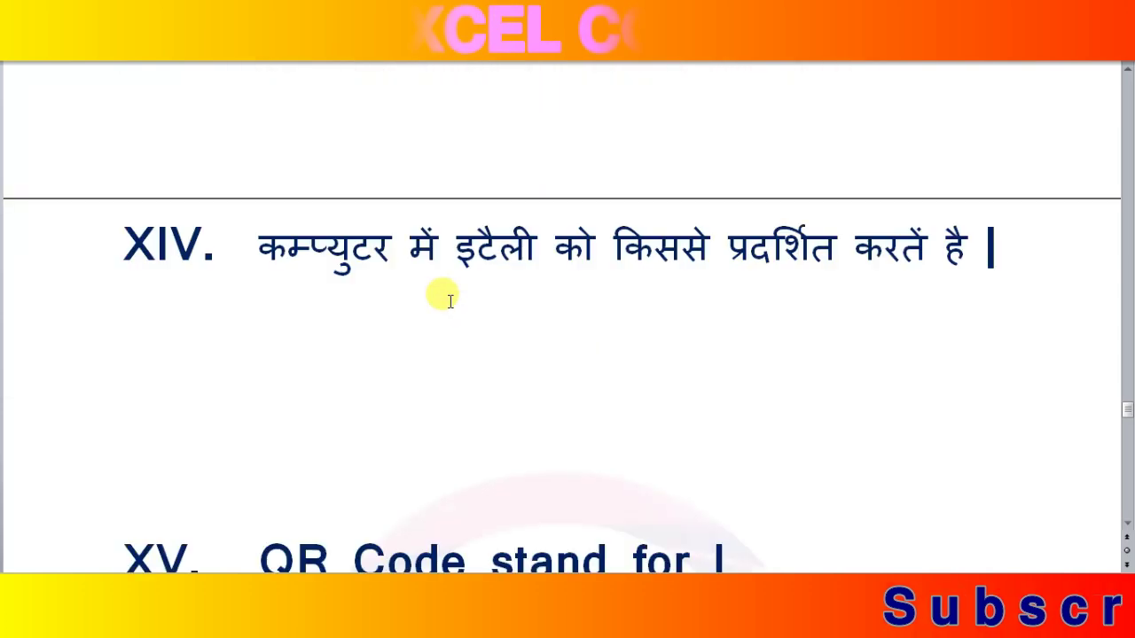
scroll(425, 304, down, 1)
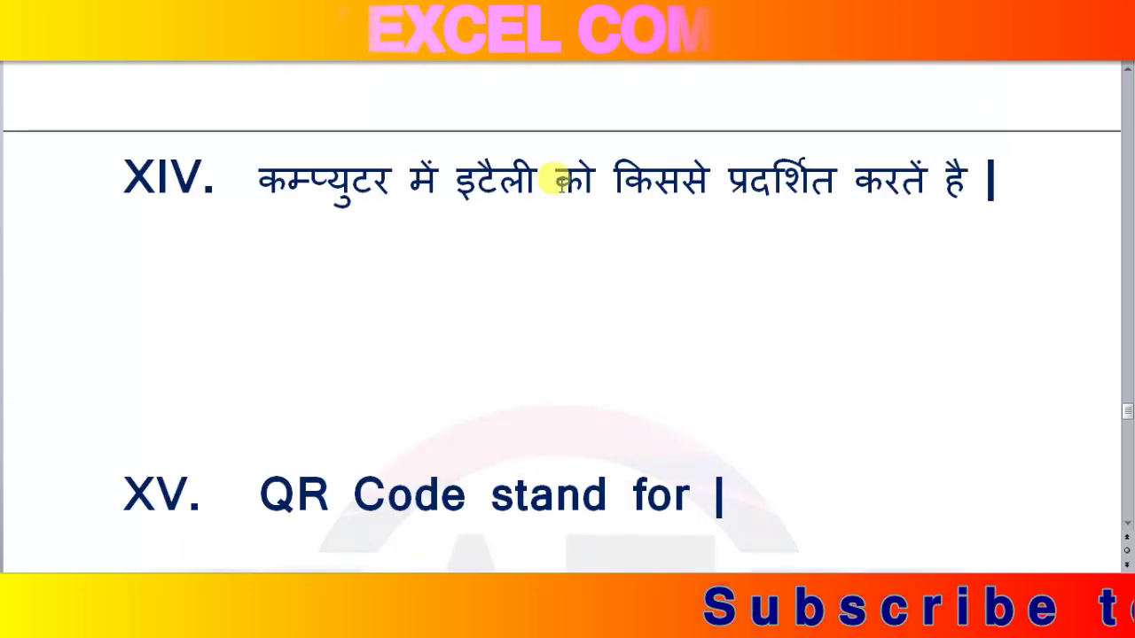
click(290, 271)
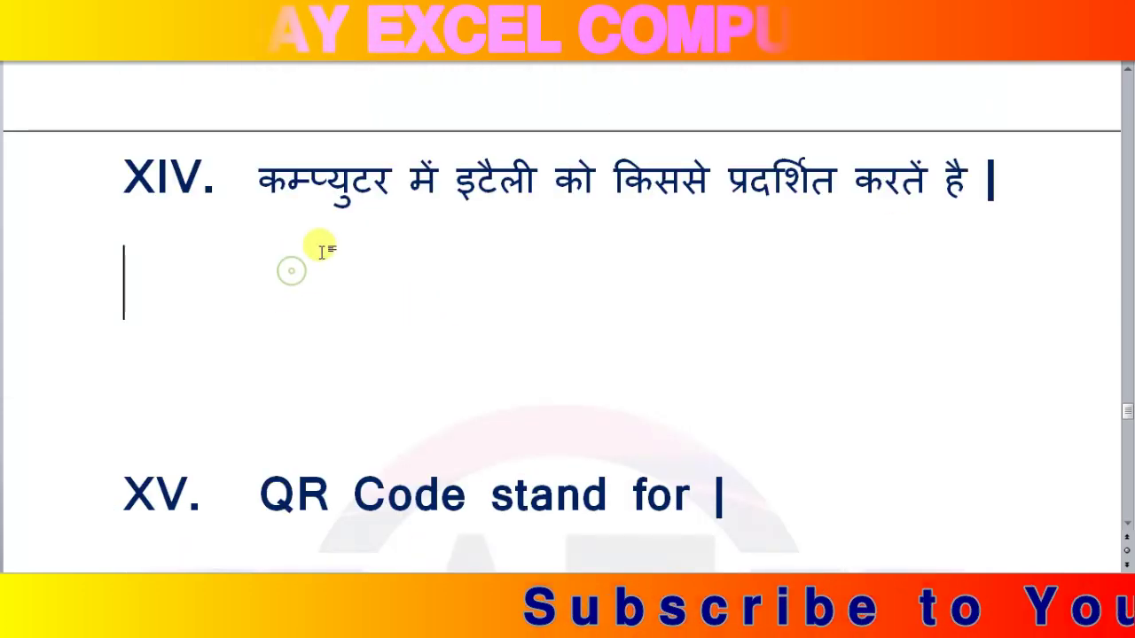
text(CT)
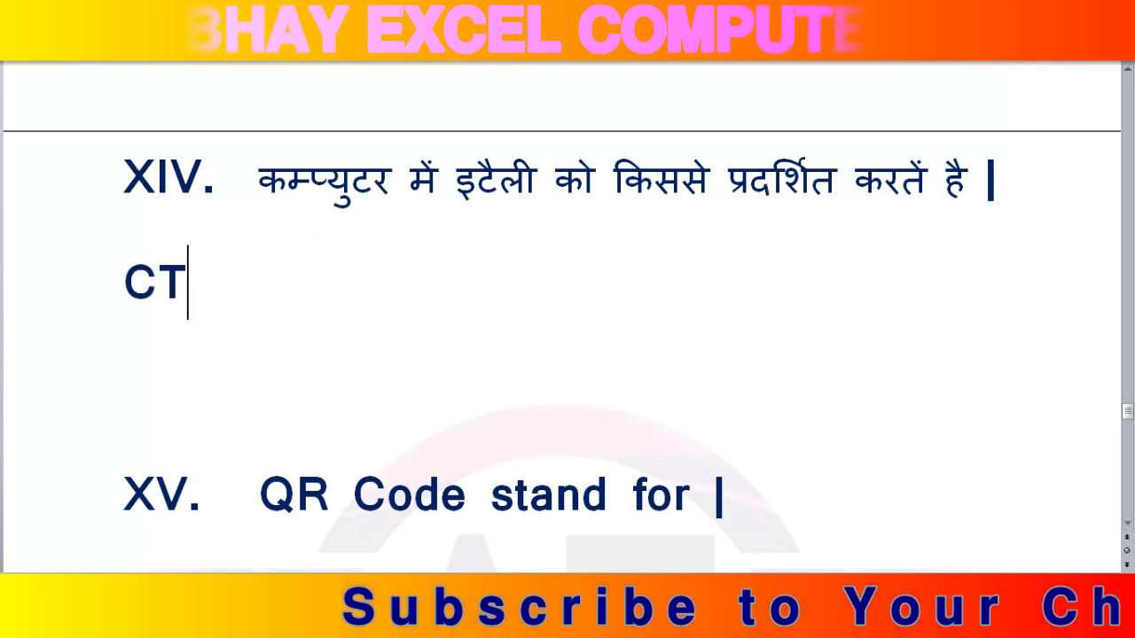
text(RL+I)
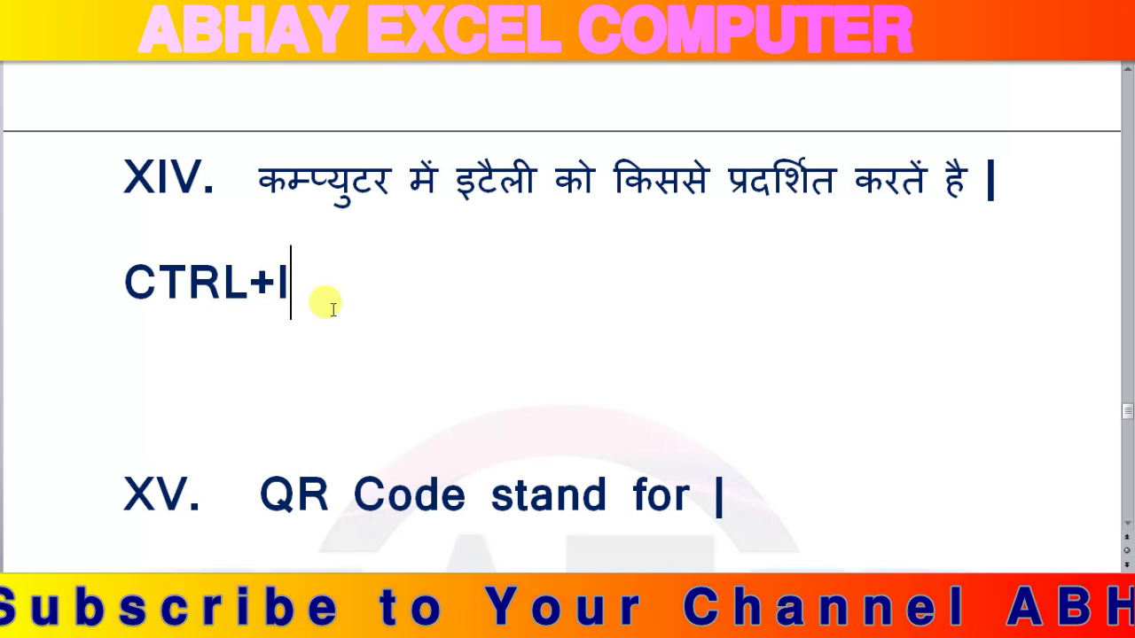
Toggle italics on the CTRL+I answer line with Ctrl+I as a demonstration.
click(88, 302)
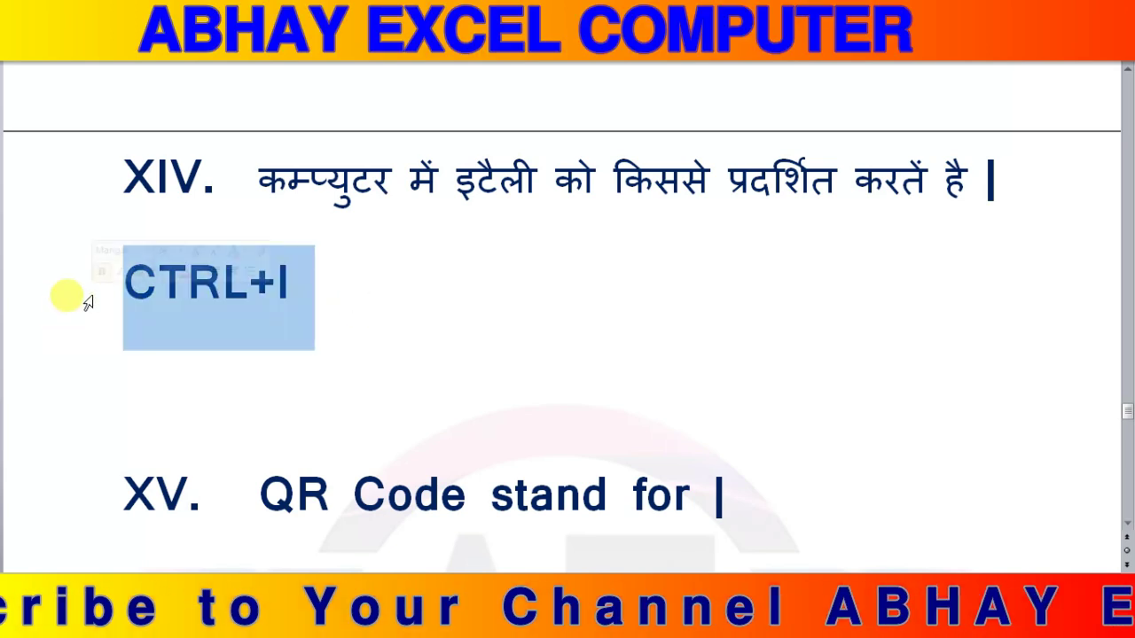
key(ctrl+i)
key(ctrl+i)
key(ctrl+i)
key(ctrl+i)
key(ctrl+i)
key(ctrl+i)
click(272, 339)
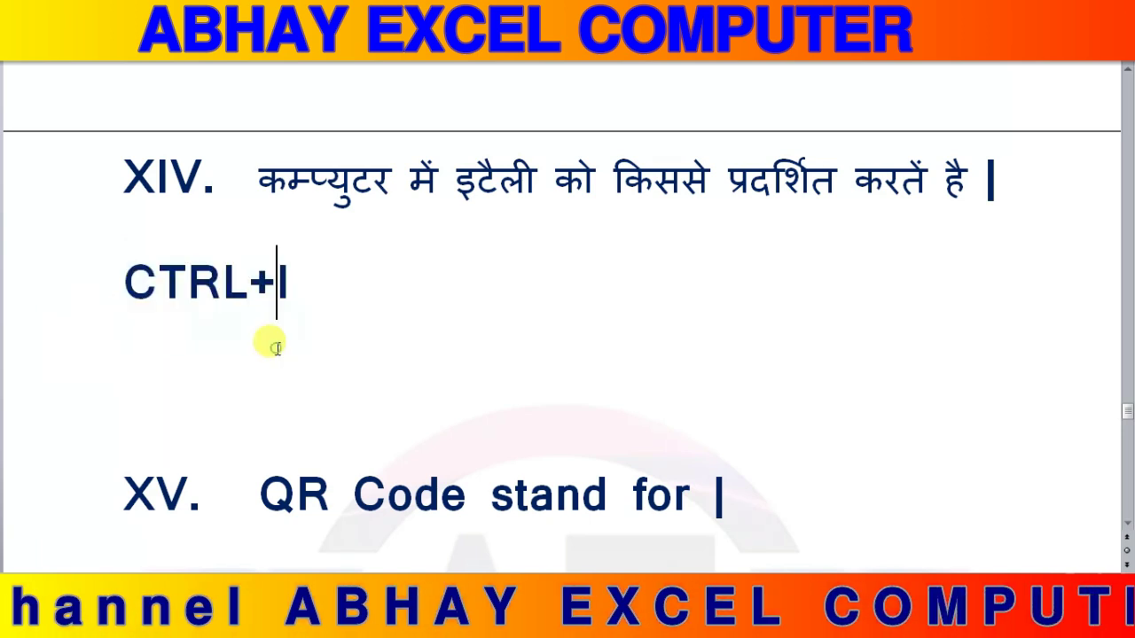
scroll(281, 345, down, 3)
text(Quick Response Code)
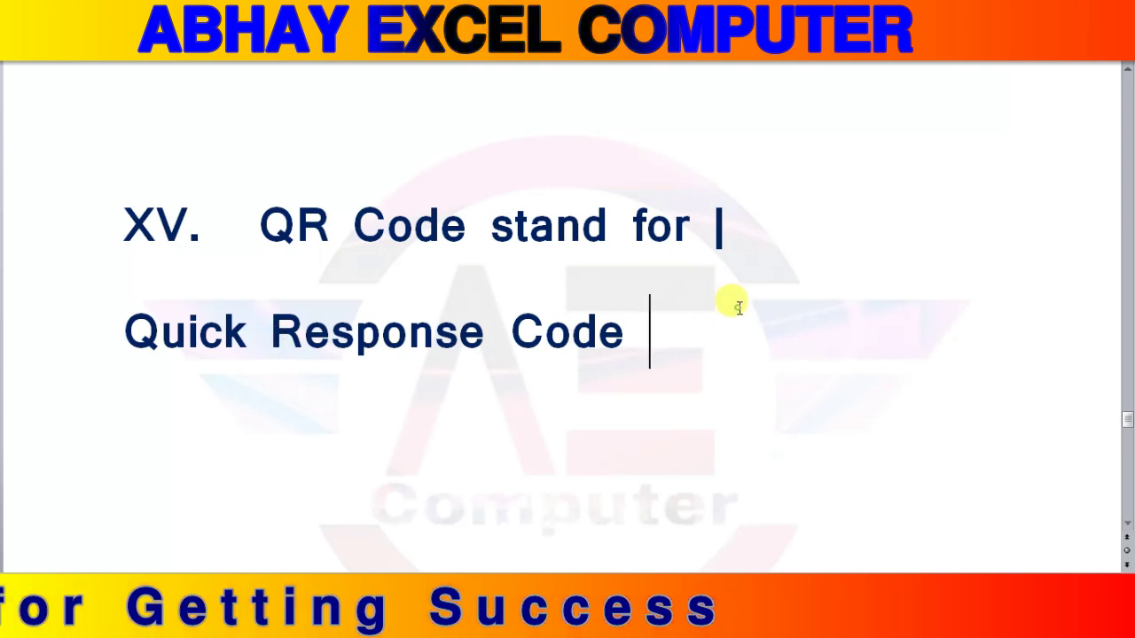
Add a new line reading '2' below the 'Quick Response Code' answer.
key(Return)
text(2)
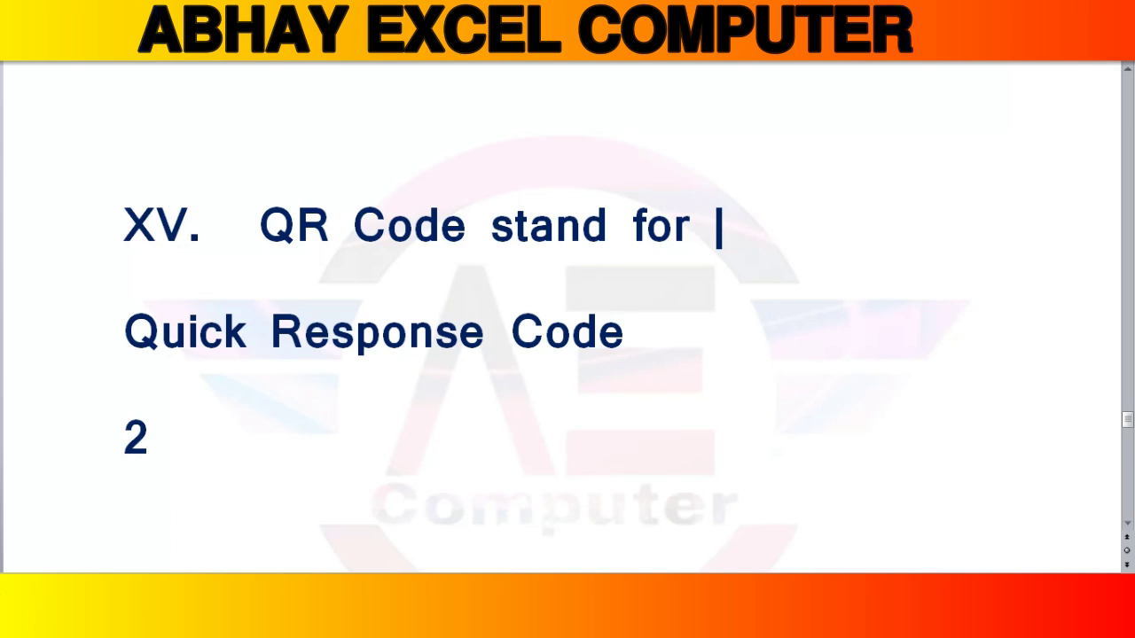
Colour option (a) 'Primary & Secondary' of question XVI red with the mini toolbar's Font Color.
scroll(736, 286, down, 3)
scroll(741, 286, down, 2)
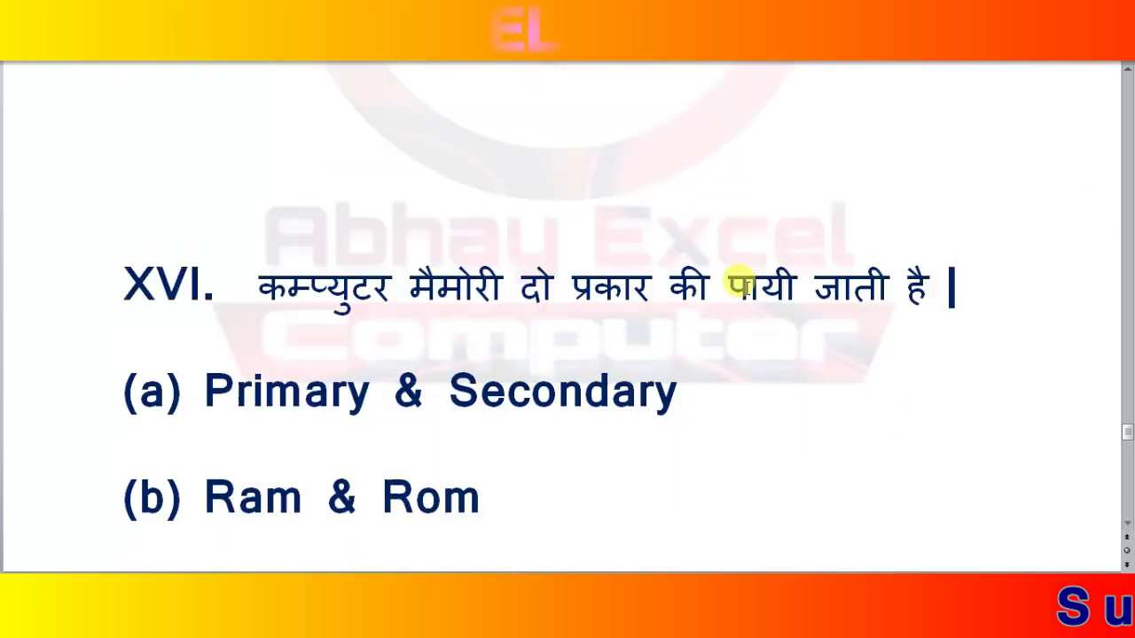
scroll(743, 286, down, 3)
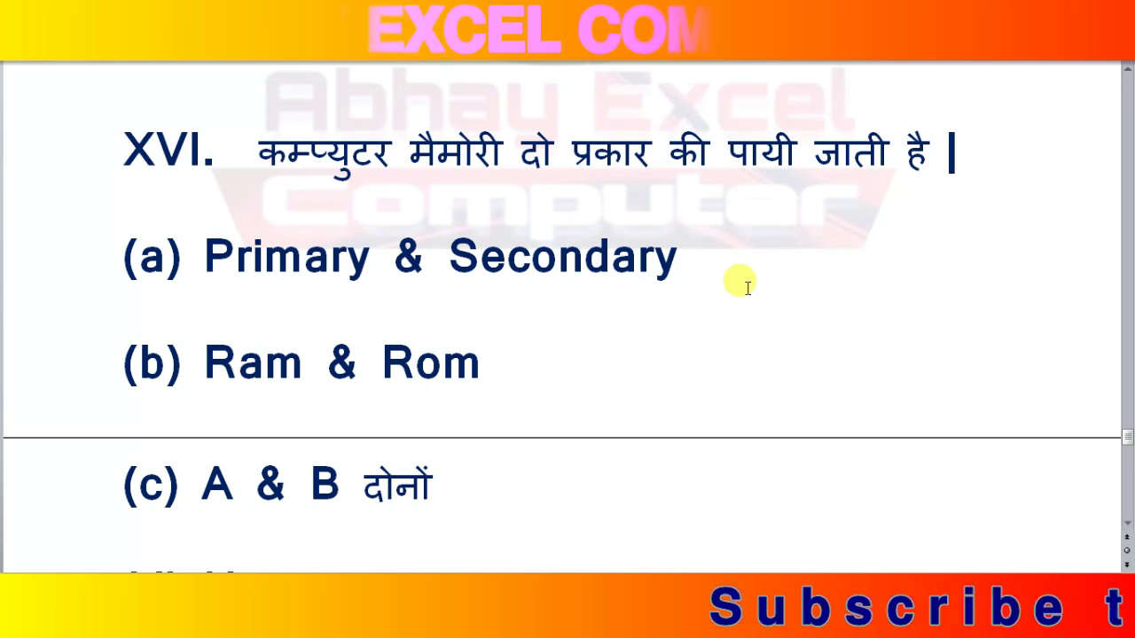
scroll(738, 284, down, 2)
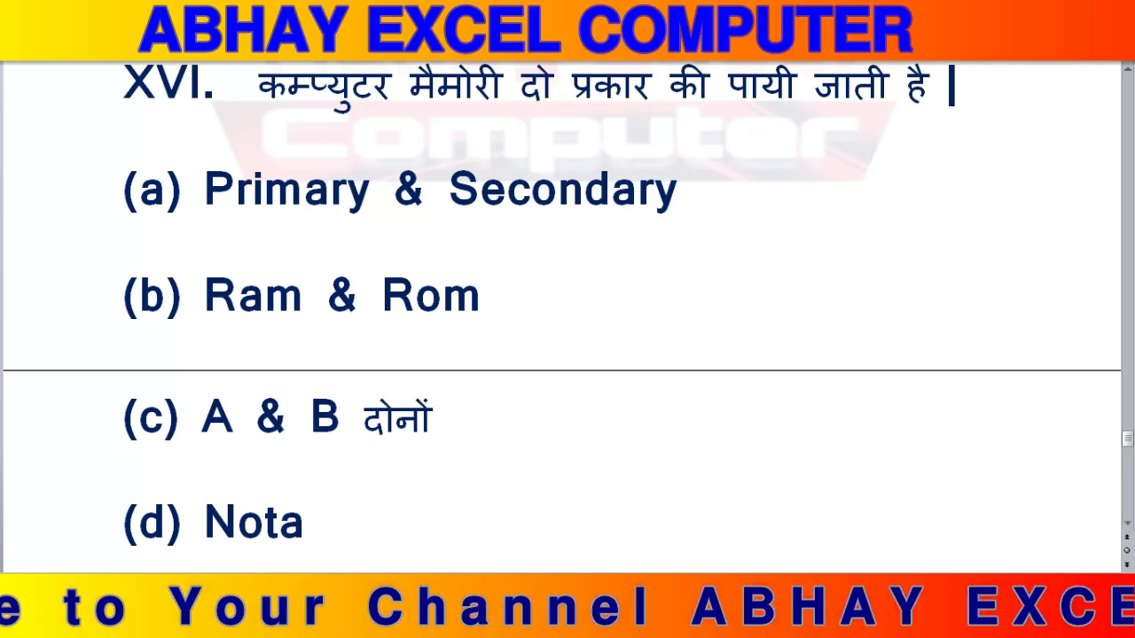
click(127, 190)
click(151, 180)
click(150, 181)
click(167, 182)
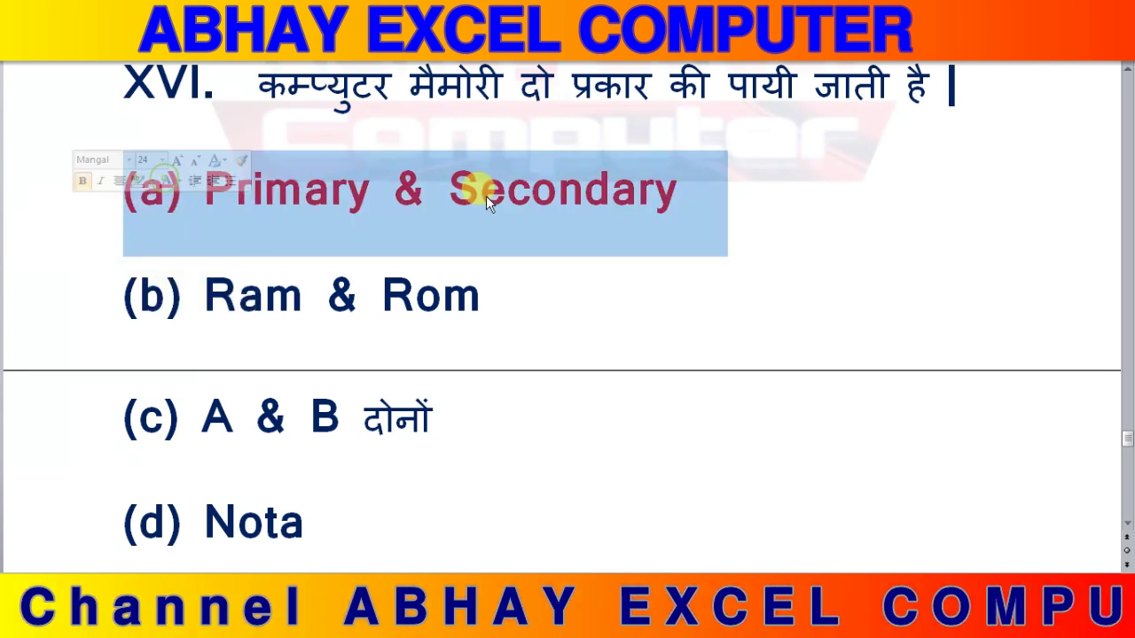
click(679, 191)
Select and deselect question XVI's options, ending with the 'Ram & Rom' option text selected.
click(595, 88)
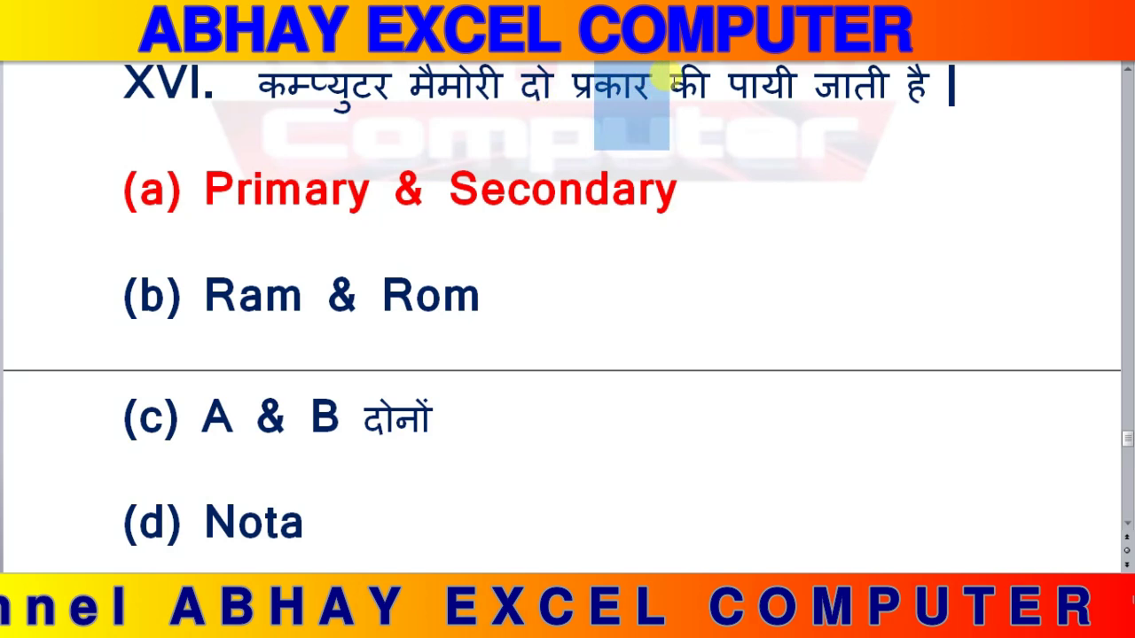
click(634, 139)
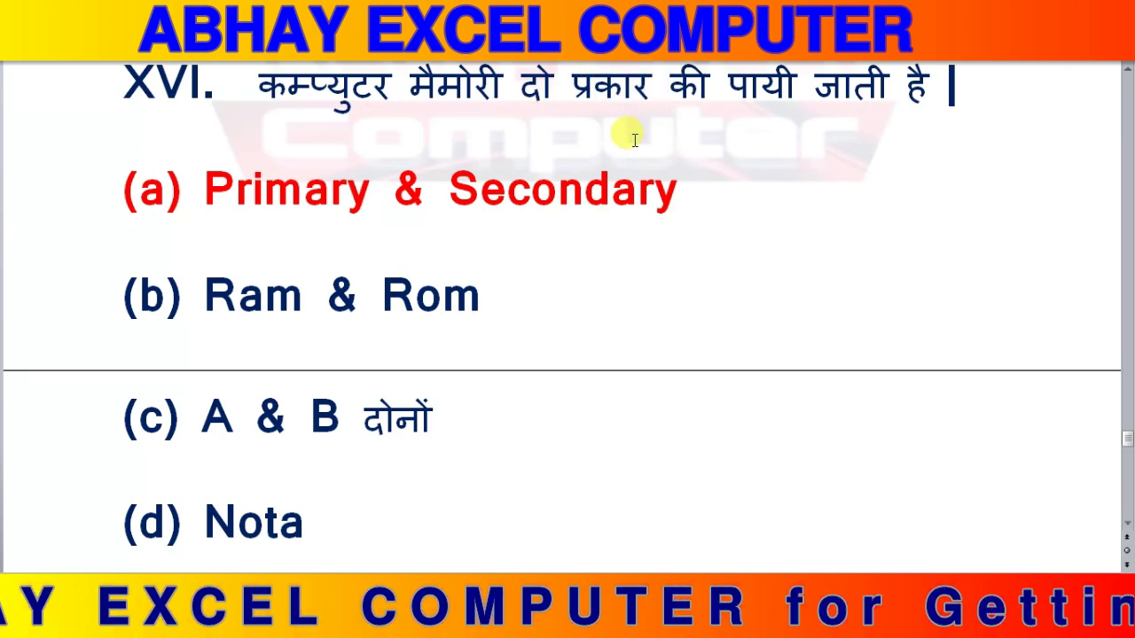
drag(20, 216, 262, 326)
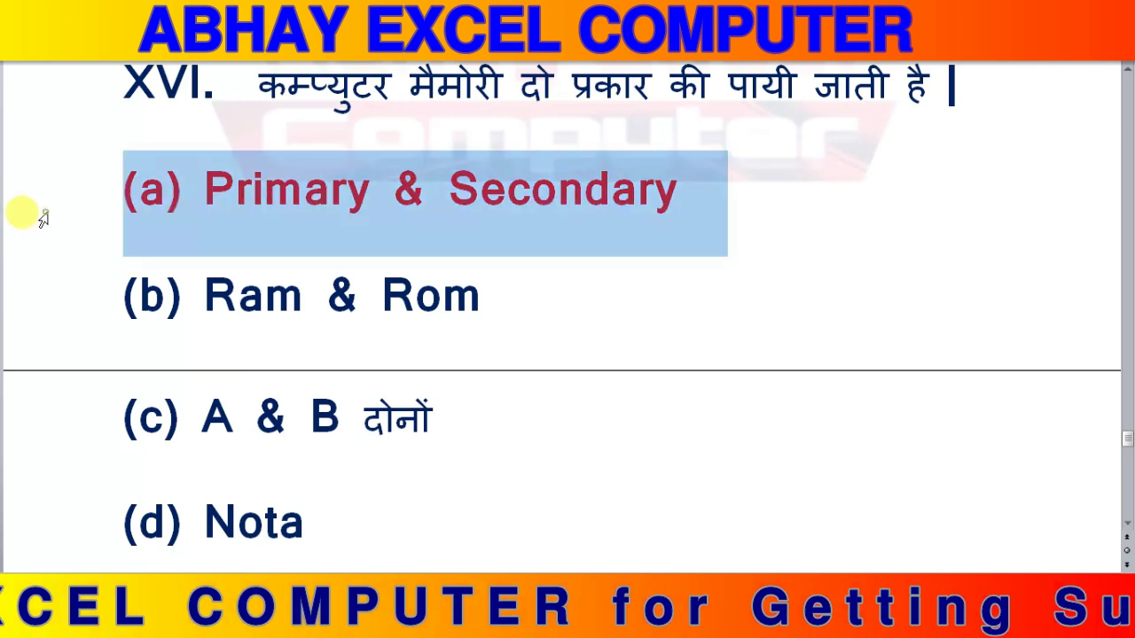
click(371, 199)
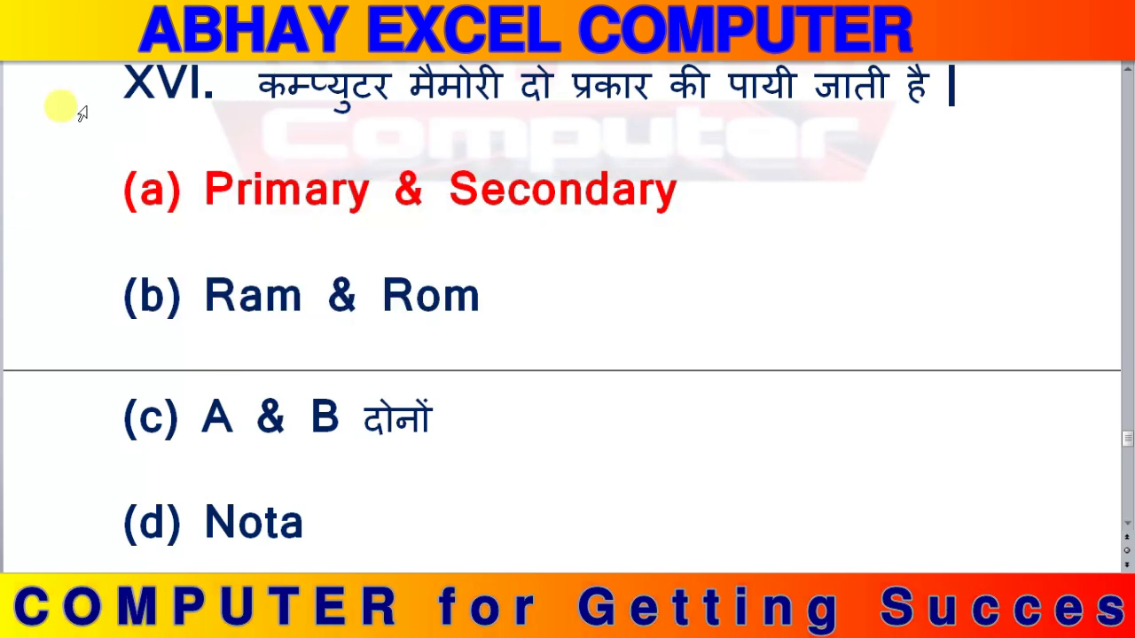
click(26, 202)
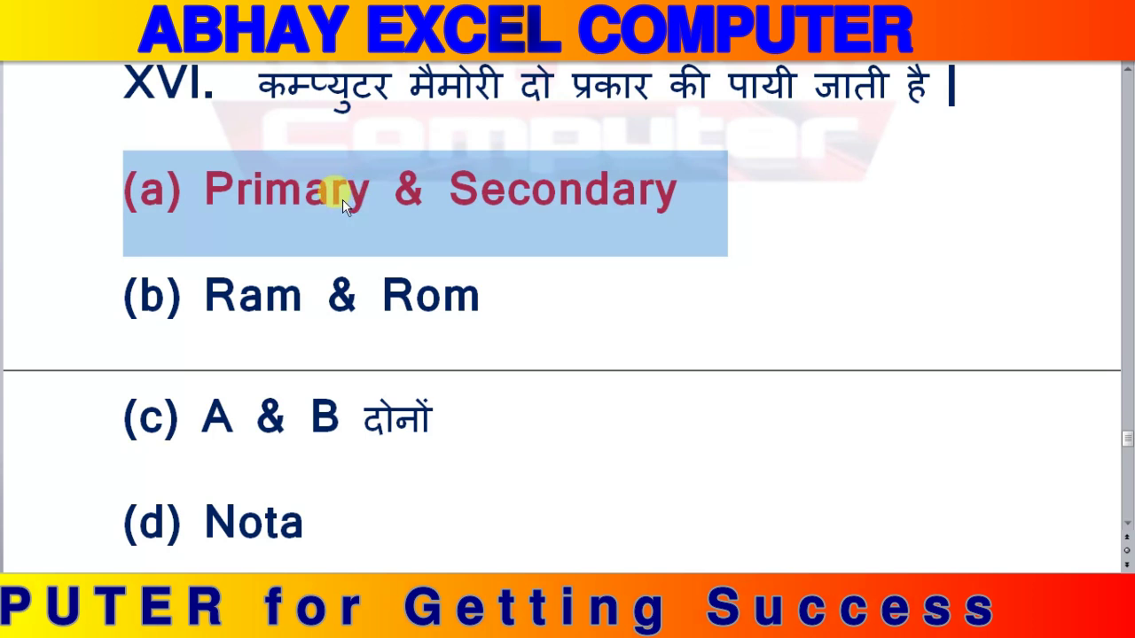
click(333, 194)
click(612, 189)
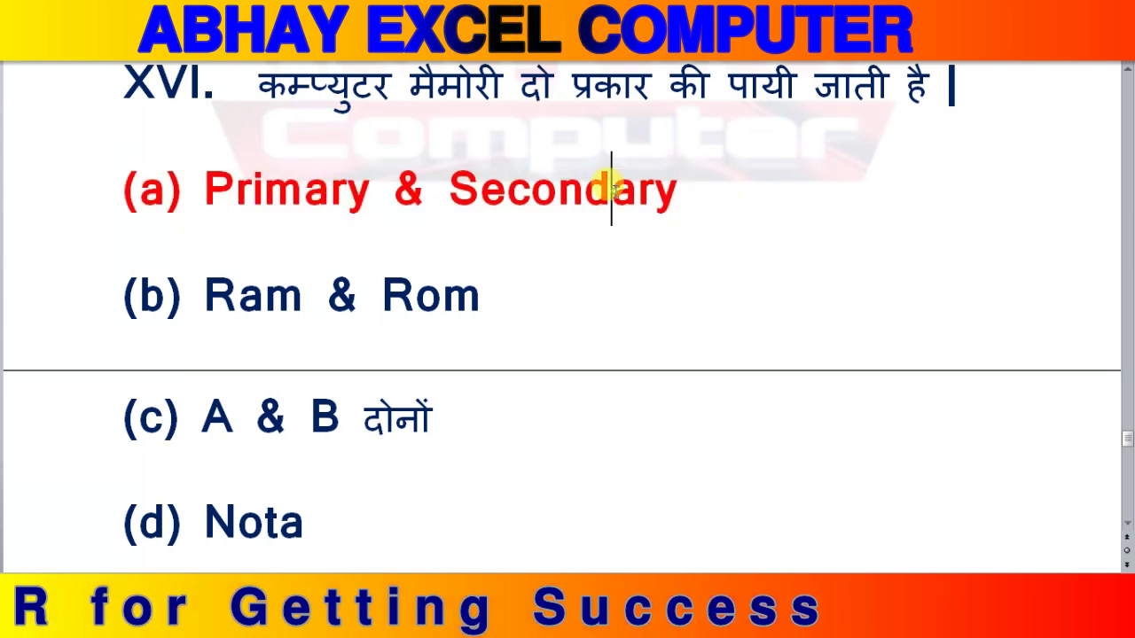
drag(203, 291, 530, 324)
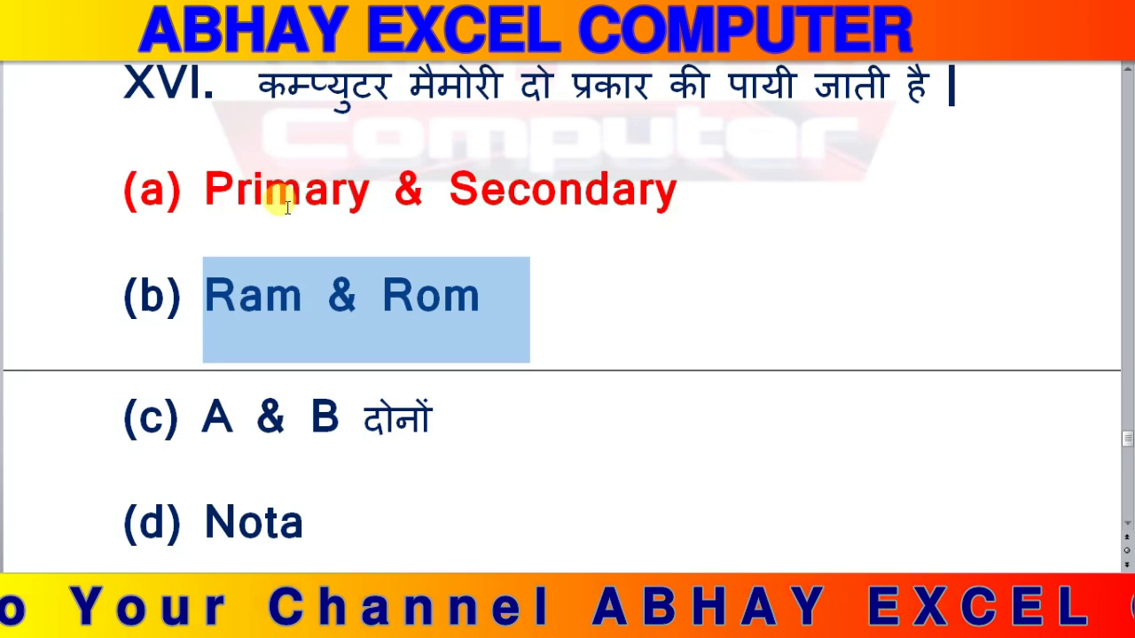
Colour the word 'True' red as question XVII's answer, highlighting 'Real Time Operating'.
scroll(286, 209, down, 5)
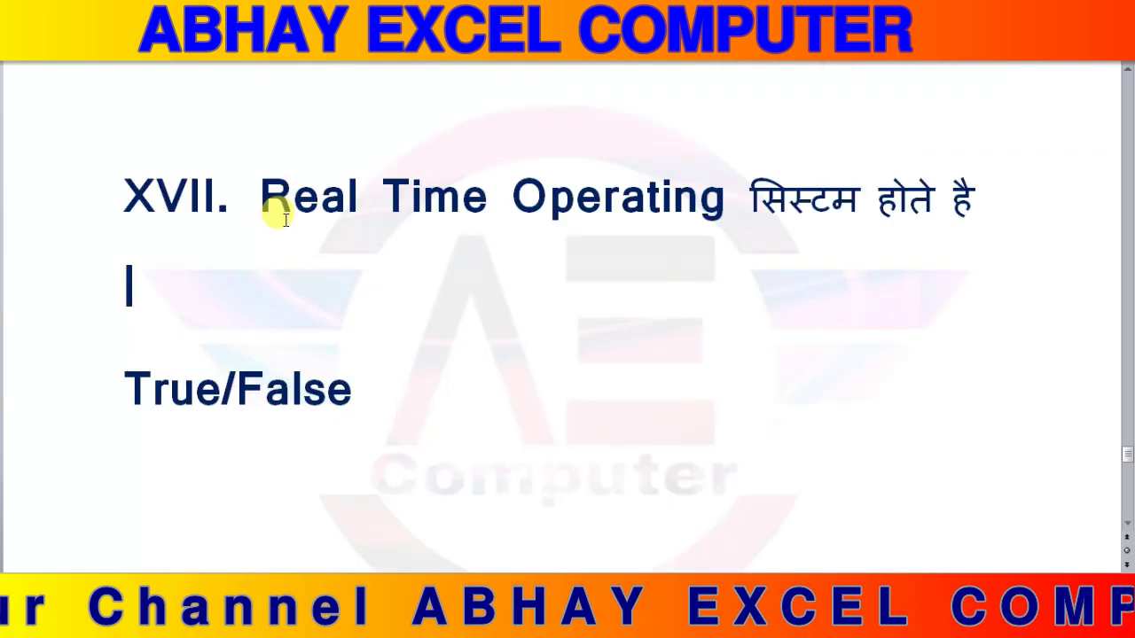
mouse_move(263, 197)
mouse_down()
mouse_move(778, 197)
mouse_move(572, 350)
mouse_up()
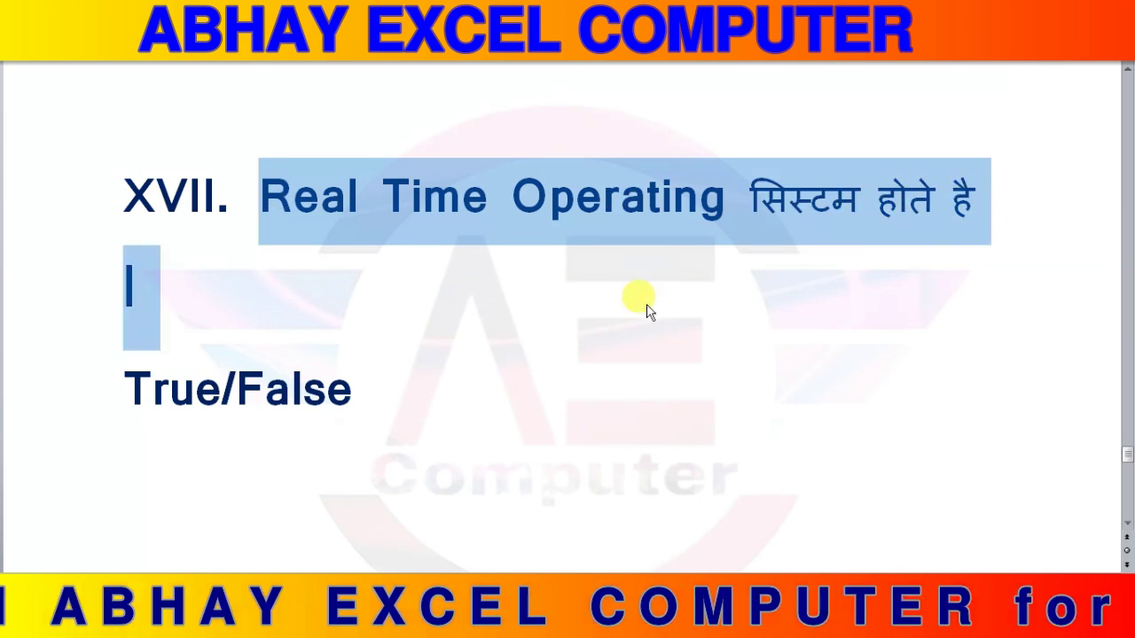
click(571, 345)
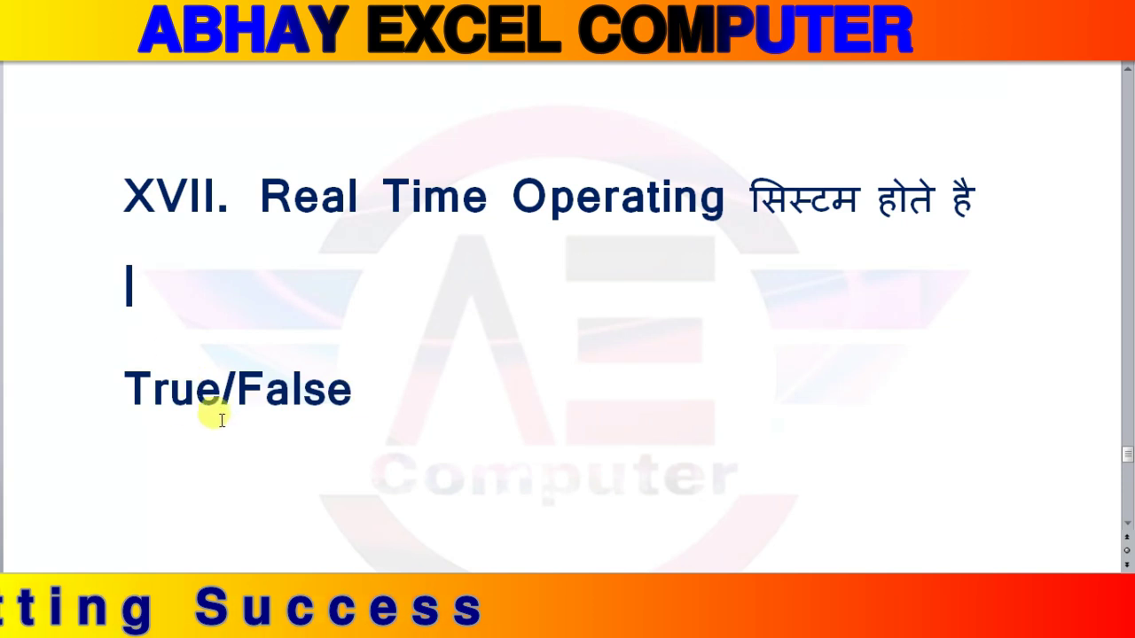
double_click(218, 377)
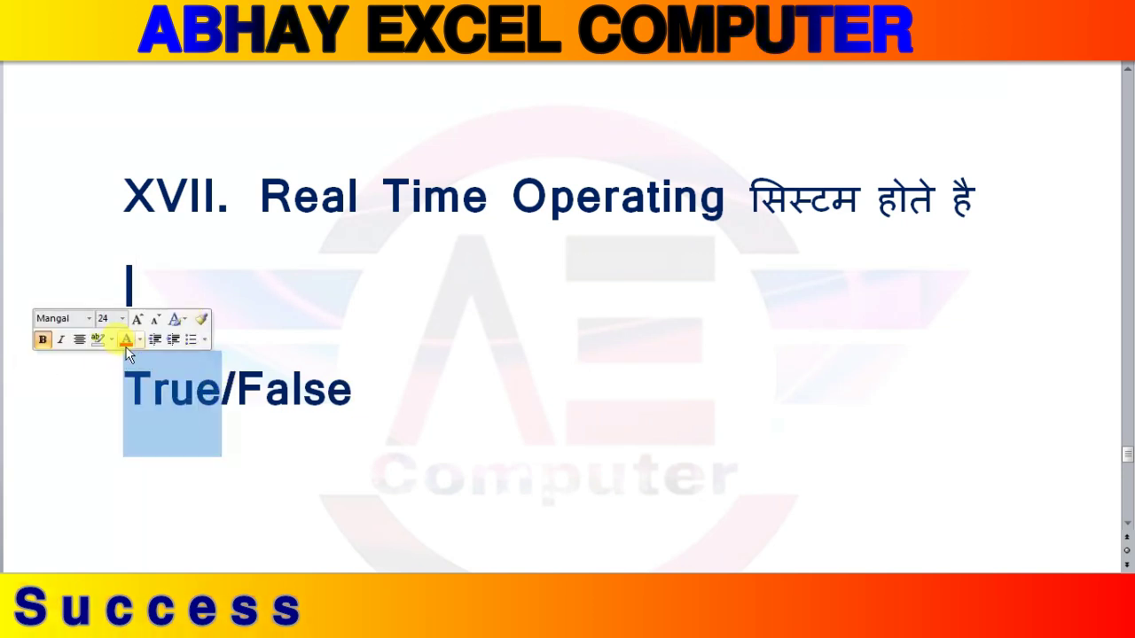
click(125, 343)
click(240, 407)
drag(253, 178, 745, 191)
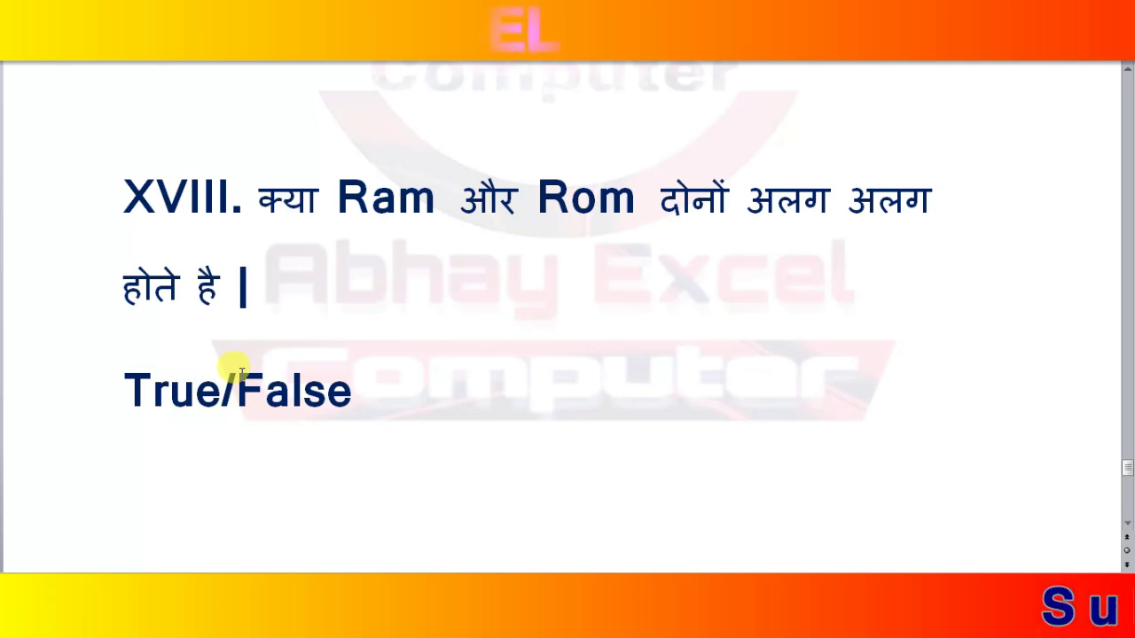
Colour the word 'False' red as question XVIII's answer.
drag(240, 371, 387, 379)
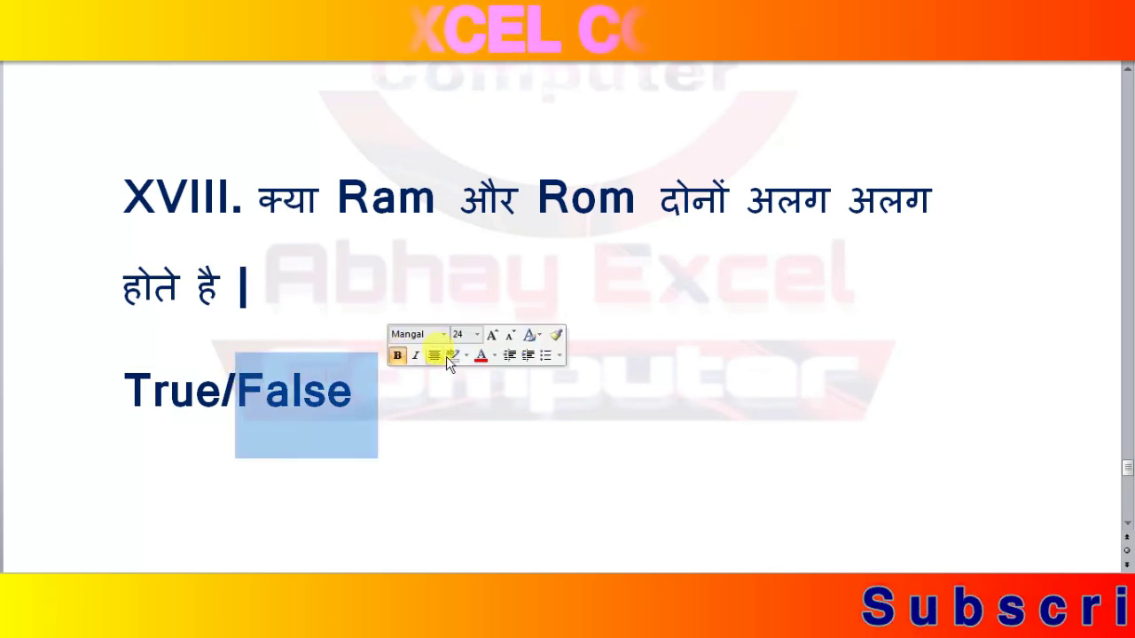
click(481, 355)
click(398, 197)
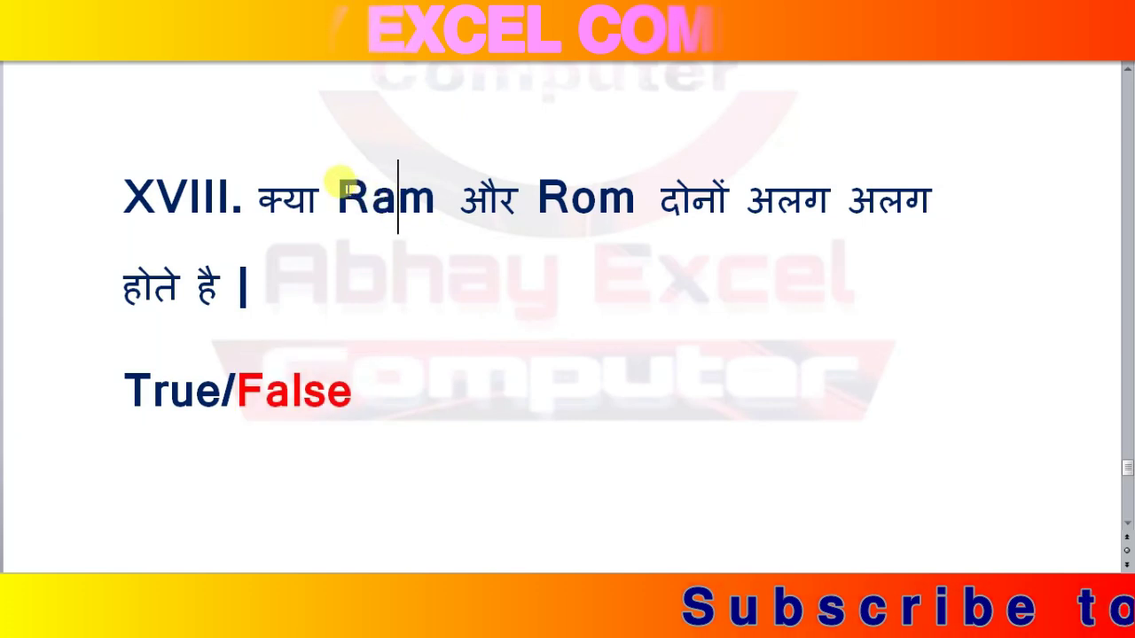
Highlight the words 'Ram' and 'Rom' in question XVIII, then bring question XIX into view.
drag(342, 185, 465, 197)
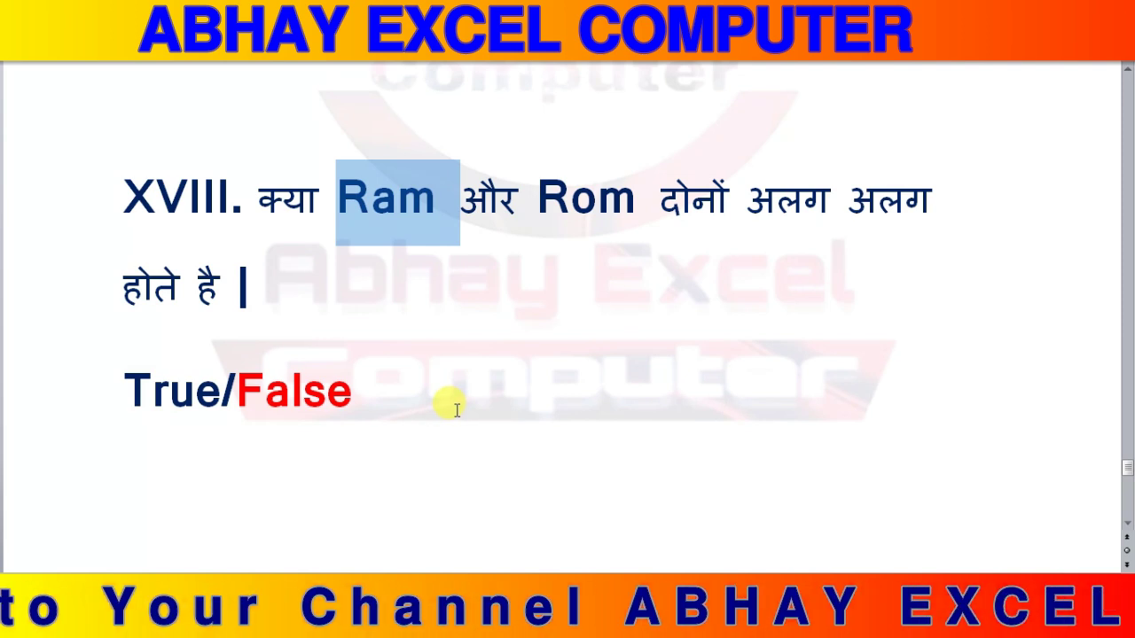
click(457, 410)
scroll(454, 292, up, 1)
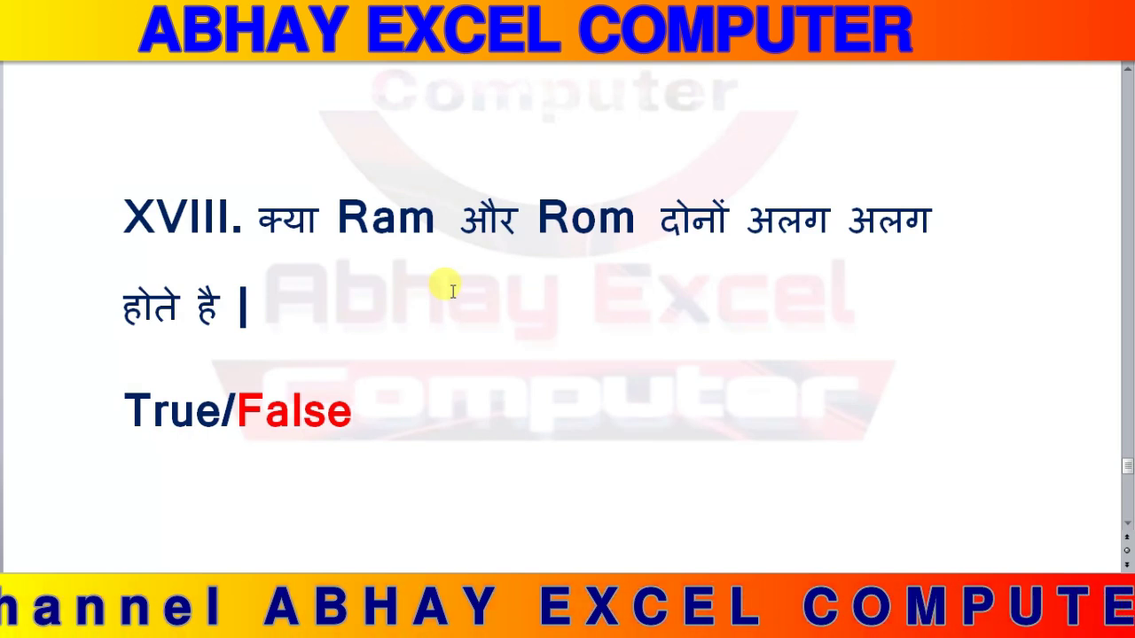
drag(339, 213, 459, 200)
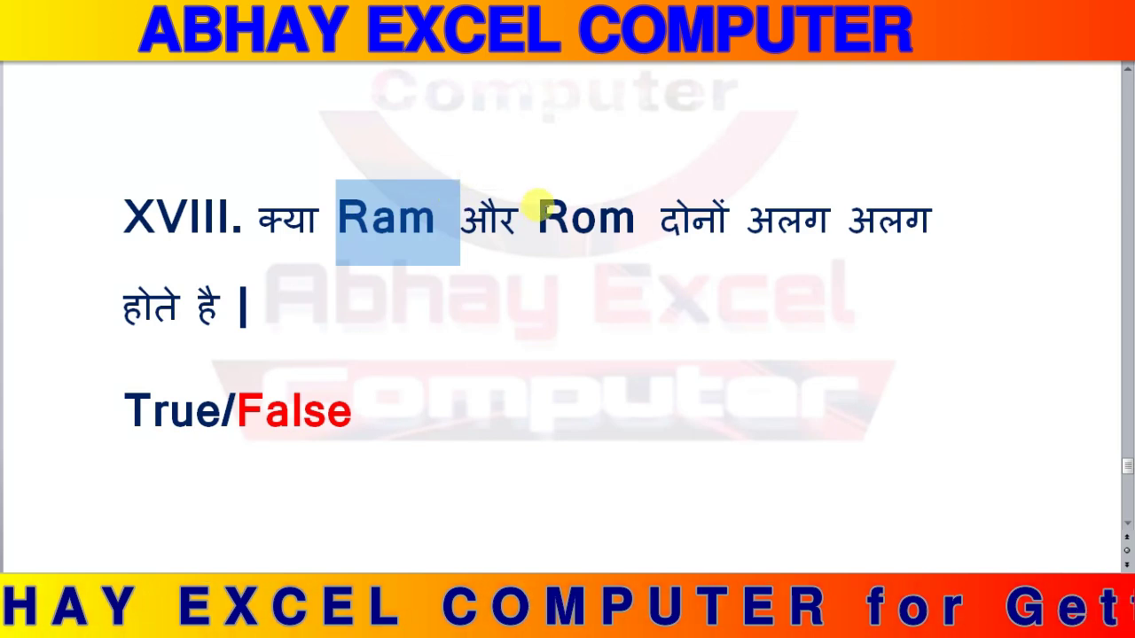
drag(538, 211, 639, 212)
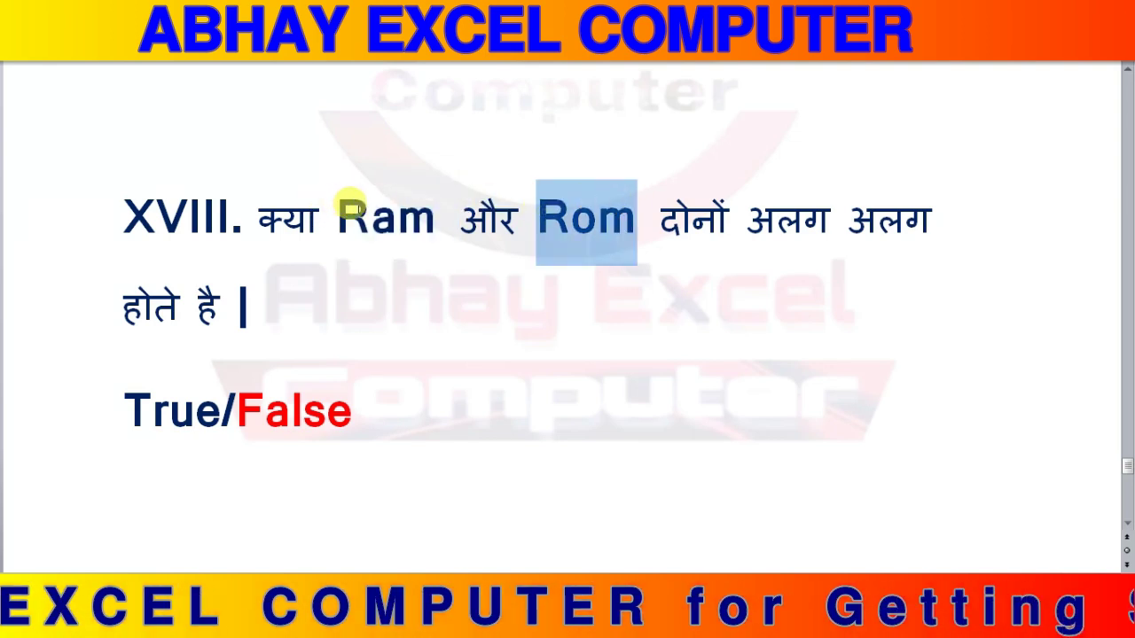
click(589, 227)
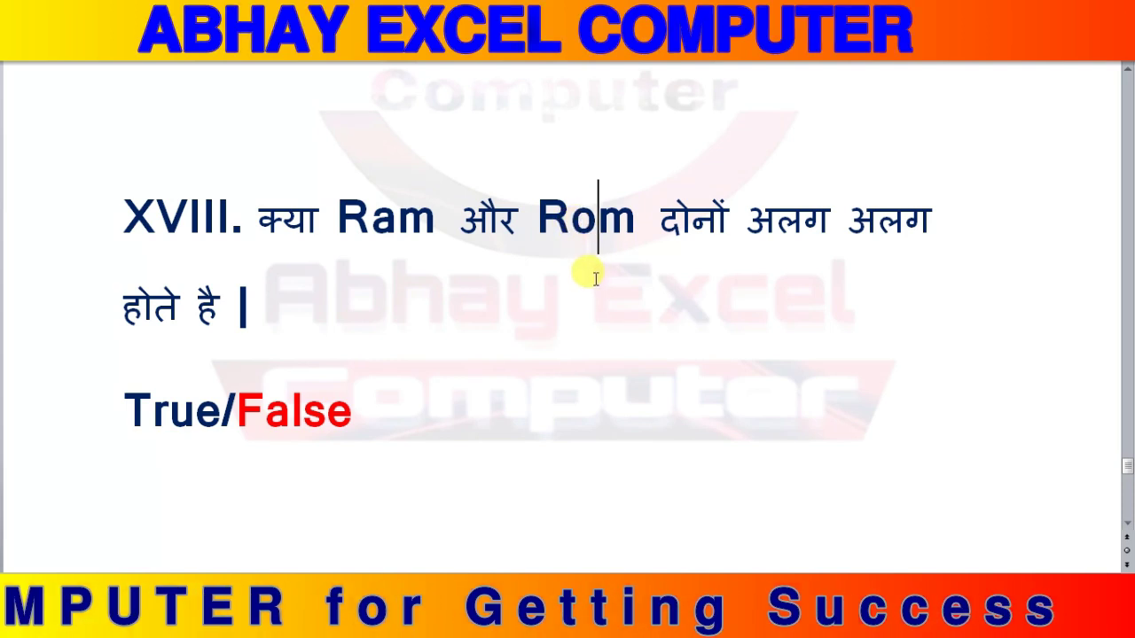
scroll(583, 273, down, 5)
scroll(583, 273, down, 3)
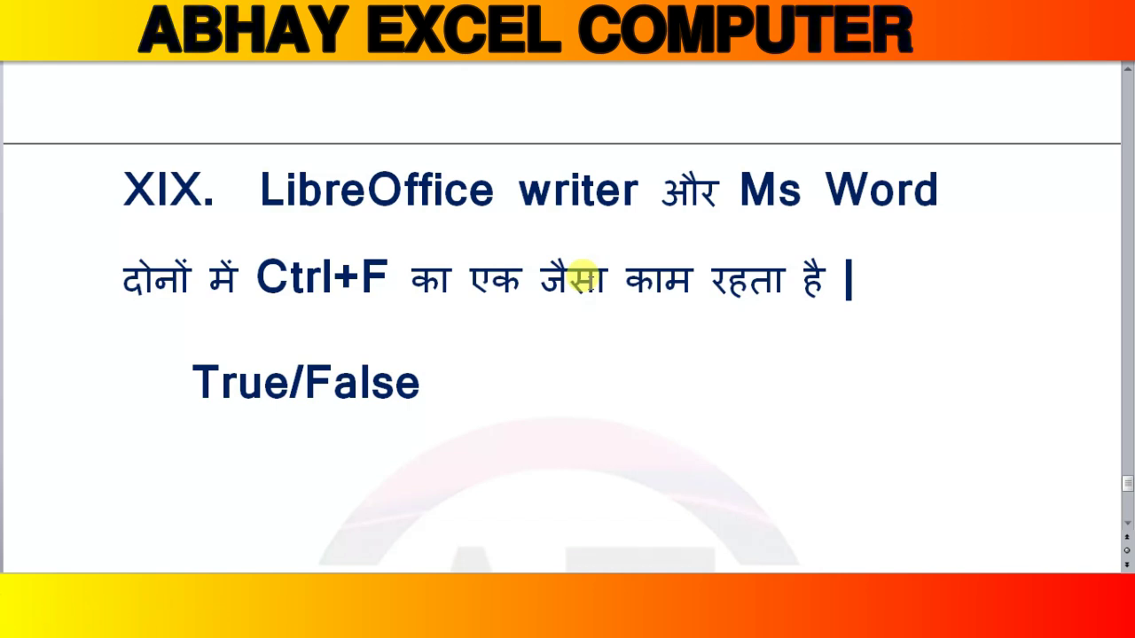
Colour question XIX's 'True' red and type 'FIND' on a new line below.
drag(289, 376, 116, 354)
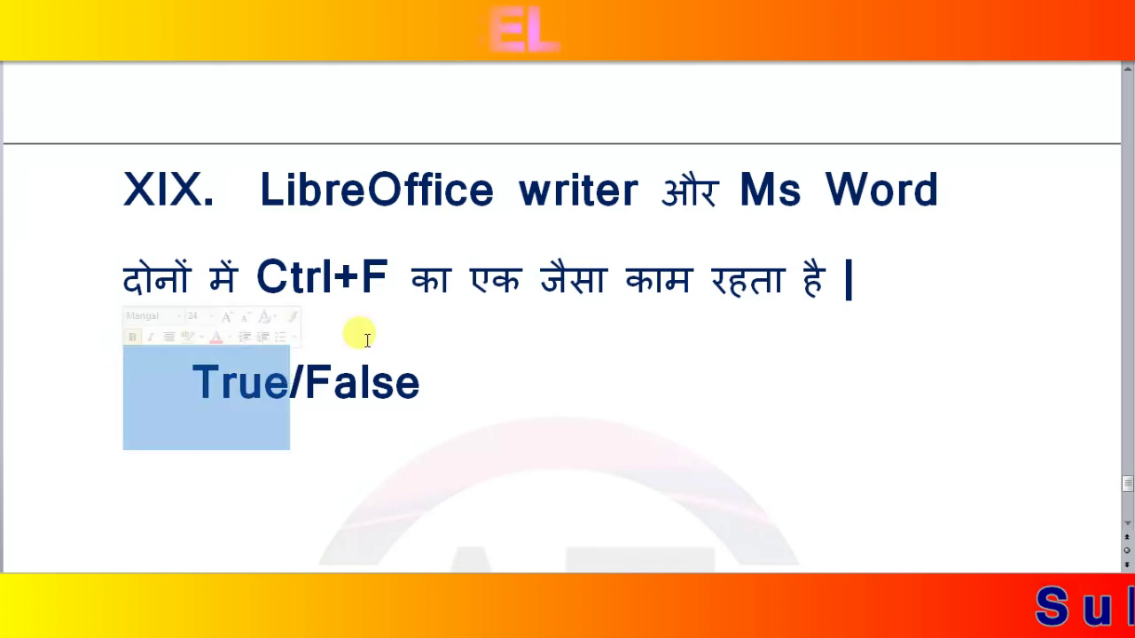
click(215, 343)
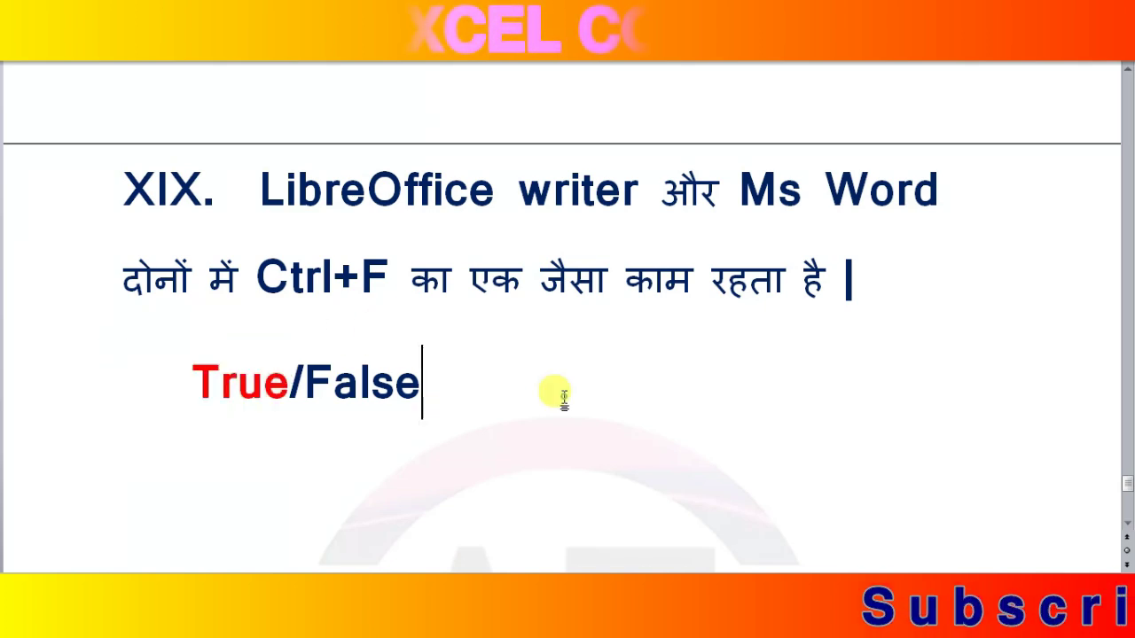
key(Return)
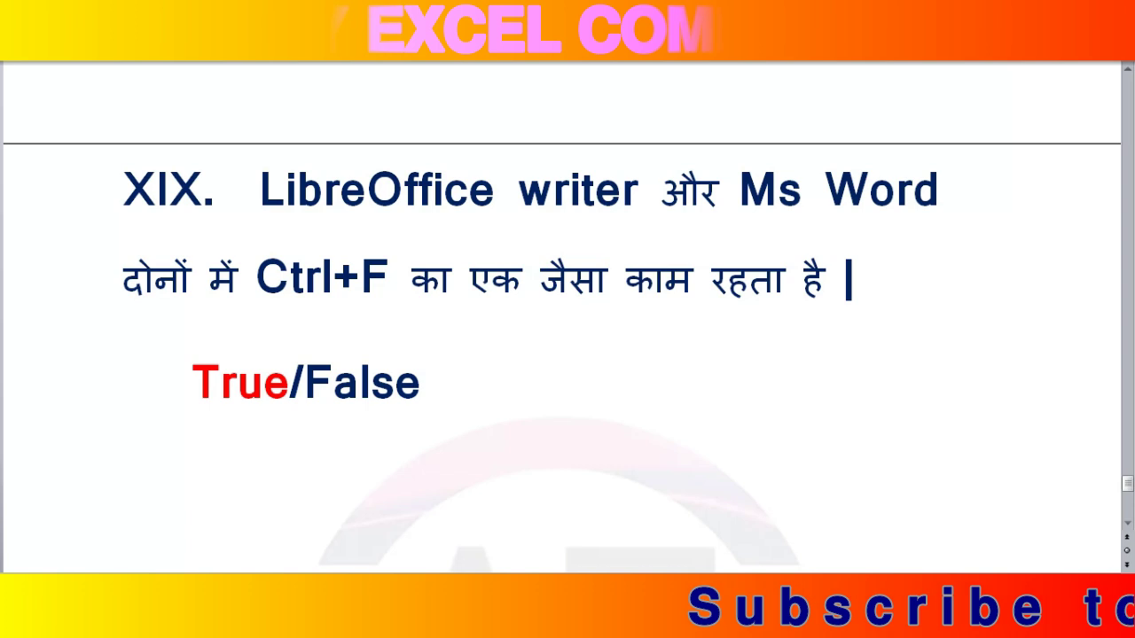
text(FIND)
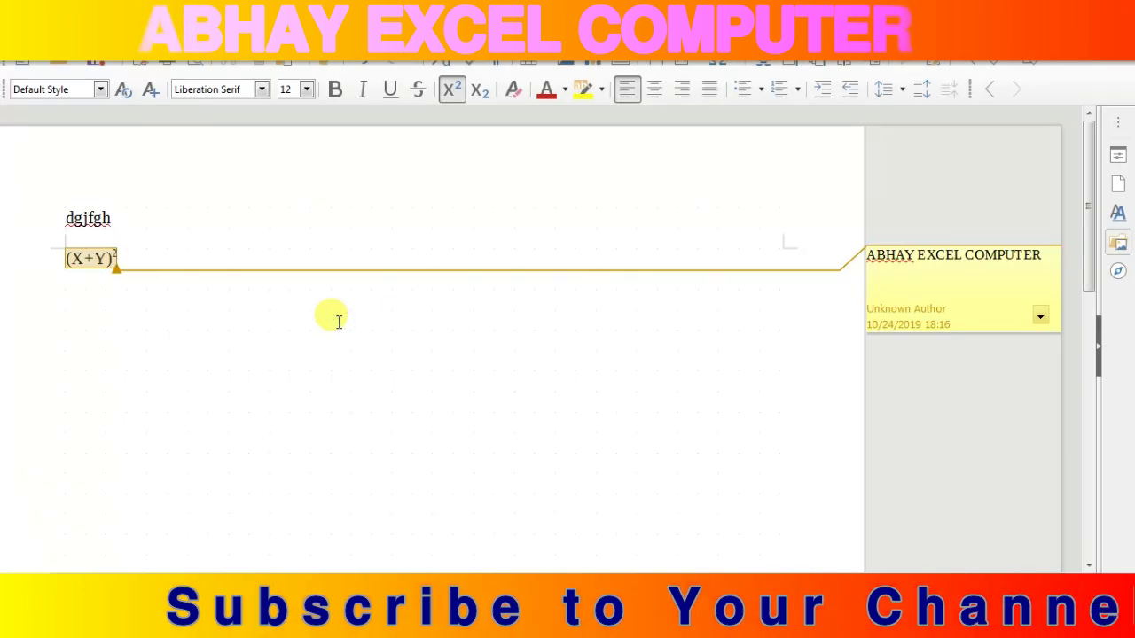
key(ctrl+f)
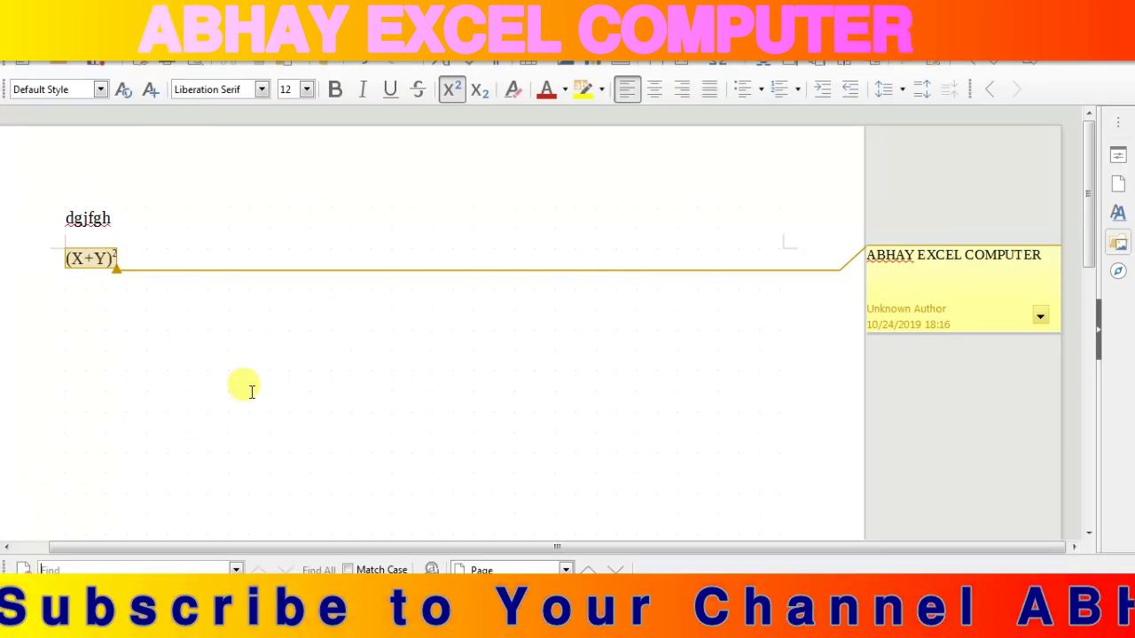